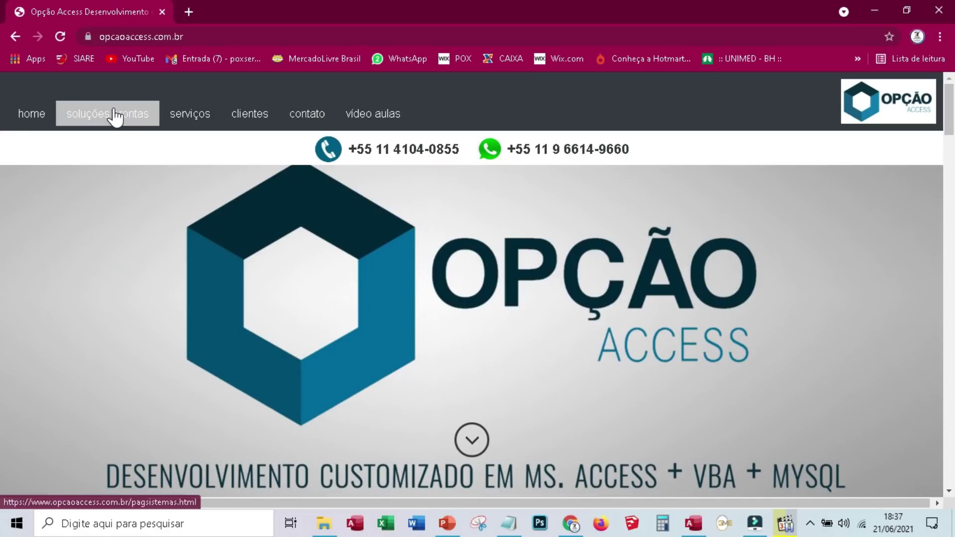
- Look through the ready-made systems offered on the Opção Access site's Soluções Prontas page
click(85, 114)
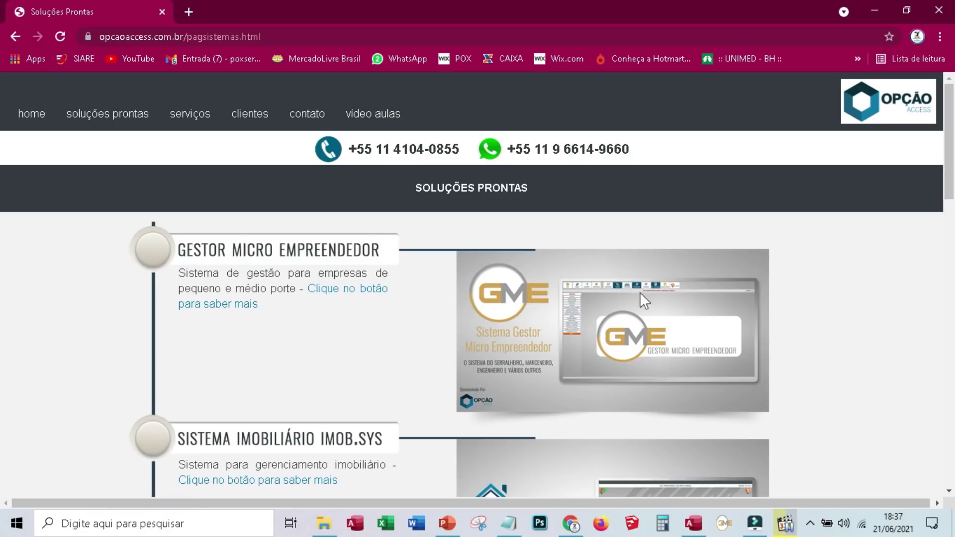
scroll(671, 299, down, 2)
scroll(640, 200, down, 6)
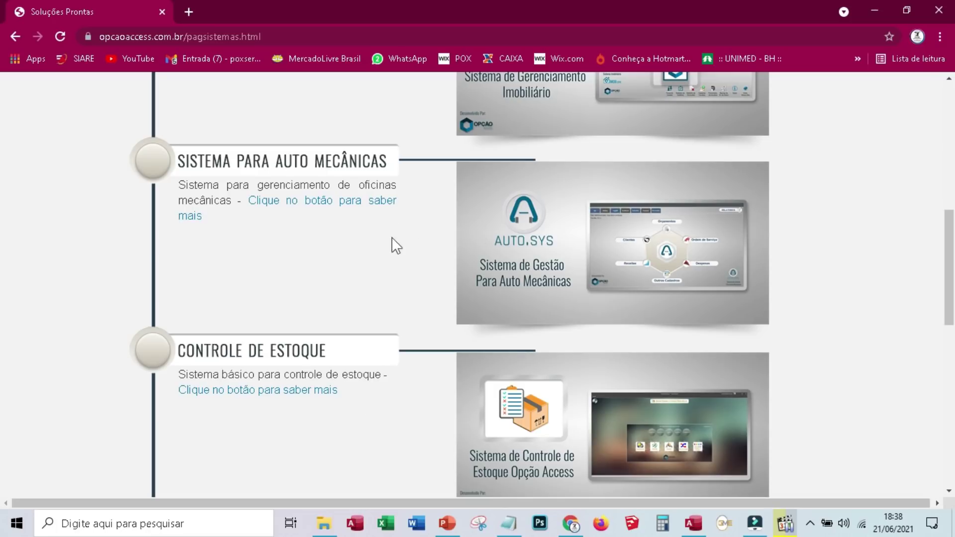
scroll(574, 246, down, 4)
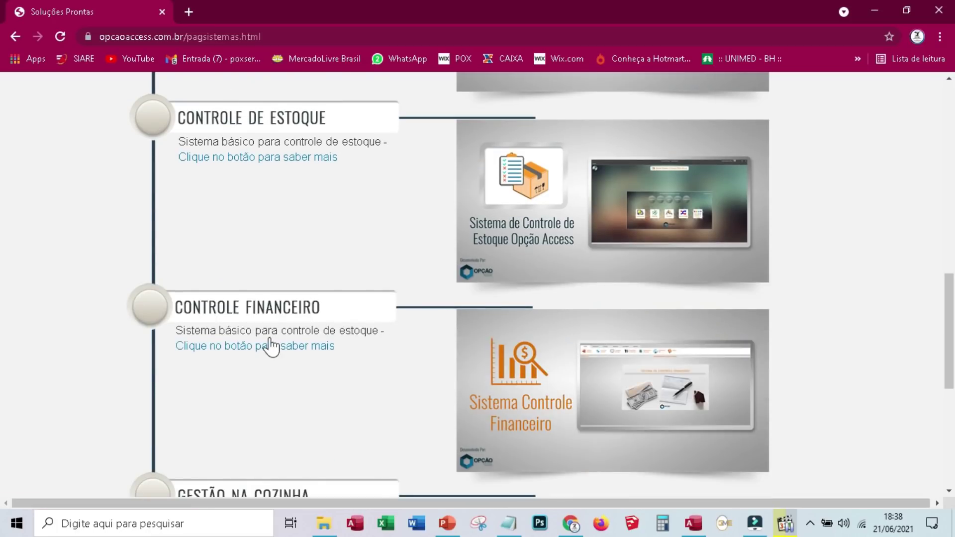
scroll(585, 321, down, 4)
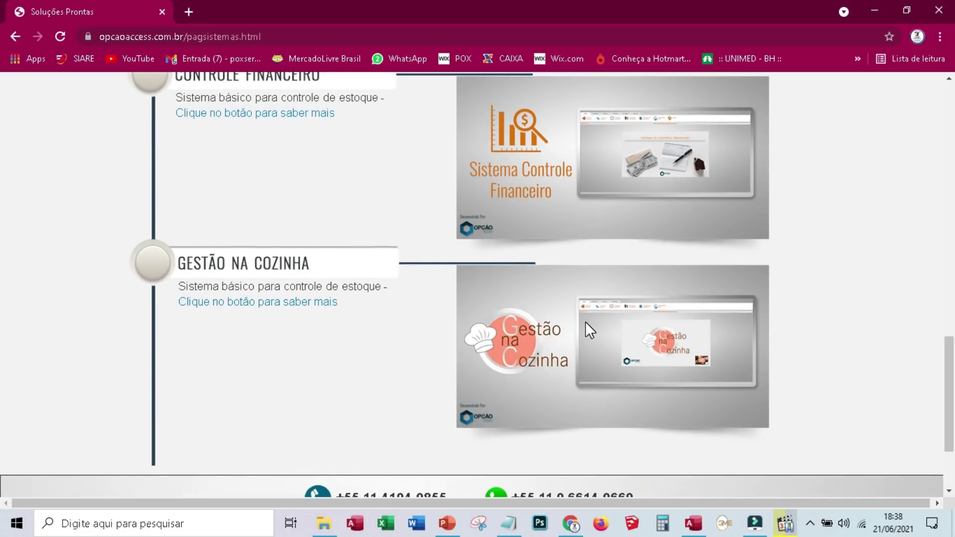
scroll(678, 323, down, 3)
scroll(677, 315, up, 20)
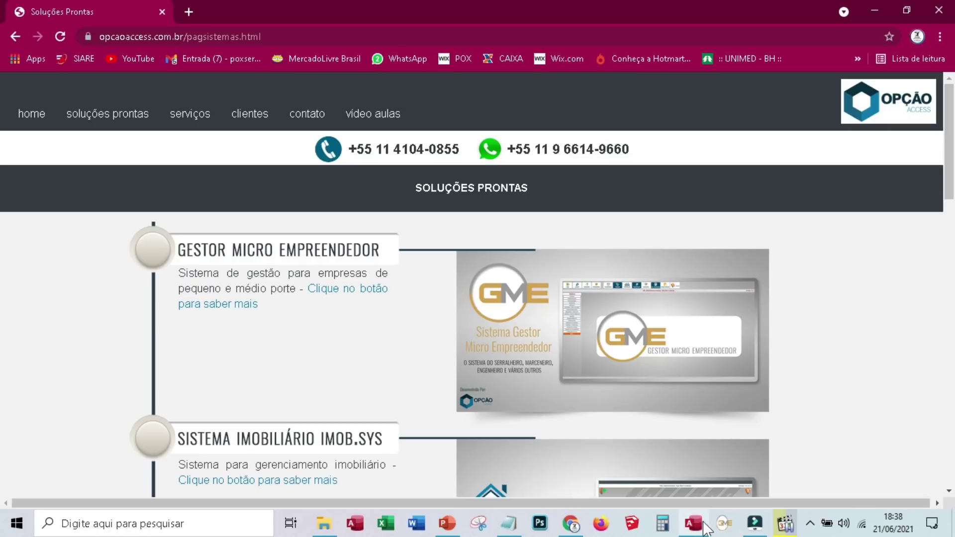
- Switch to the GME system and start a new commercial proposal from the sales section's Propostas list
click(720, 527)
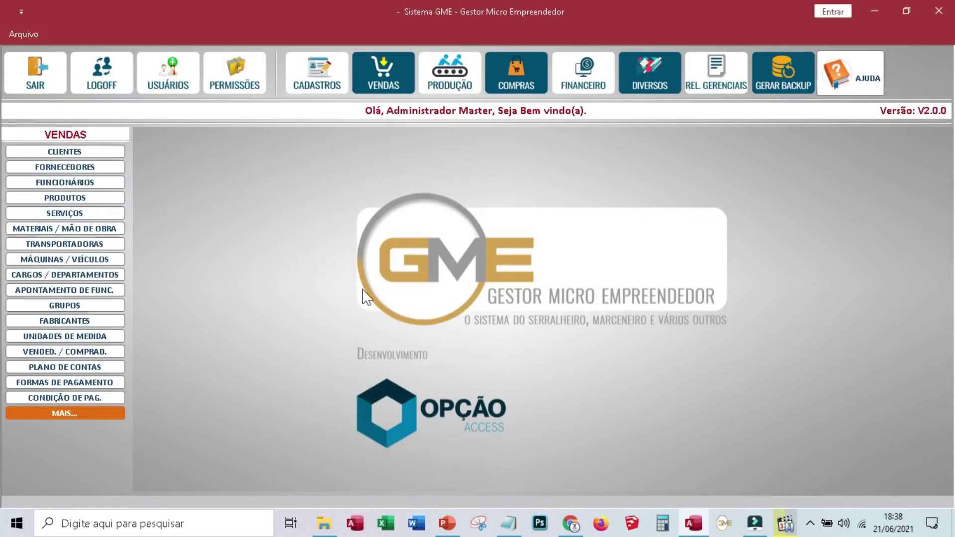
click(376, 87)
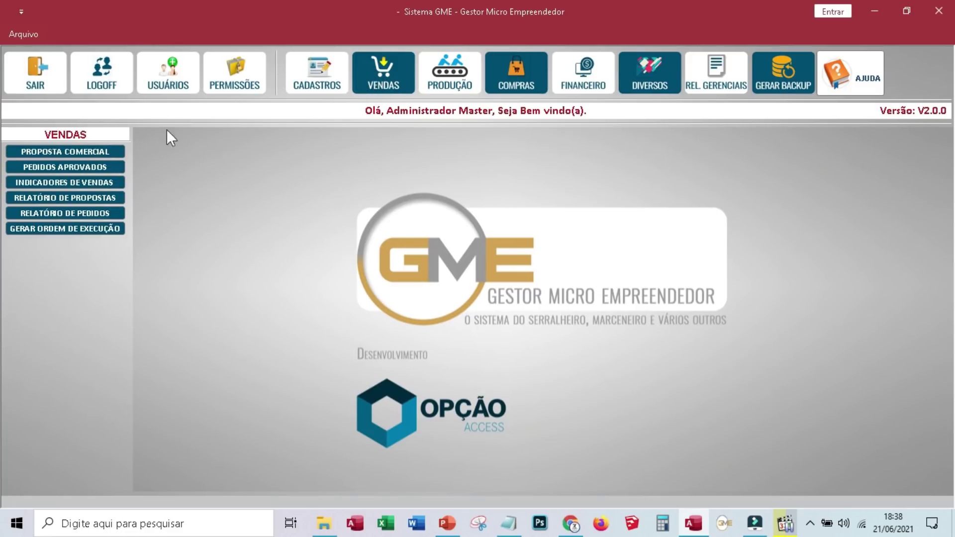
click(99, 153)
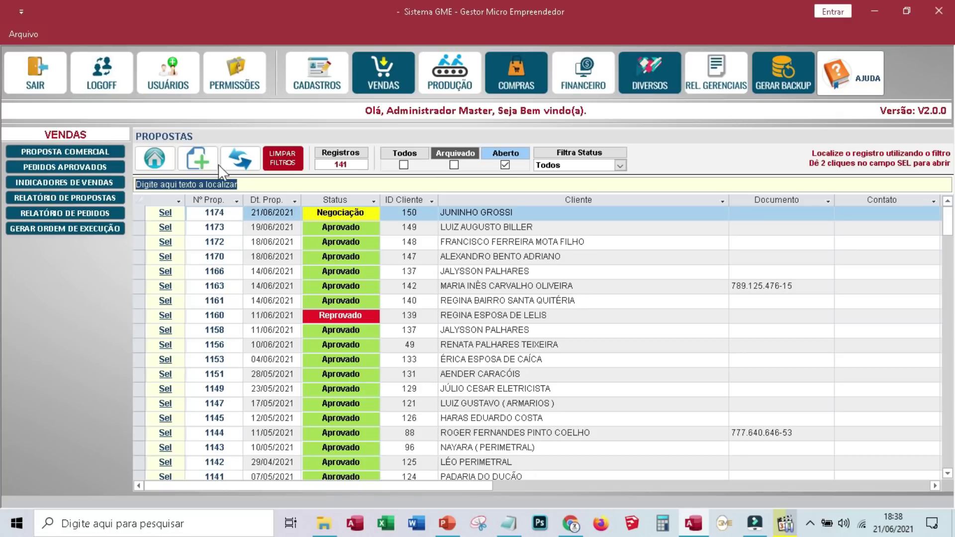
click(198, 159)
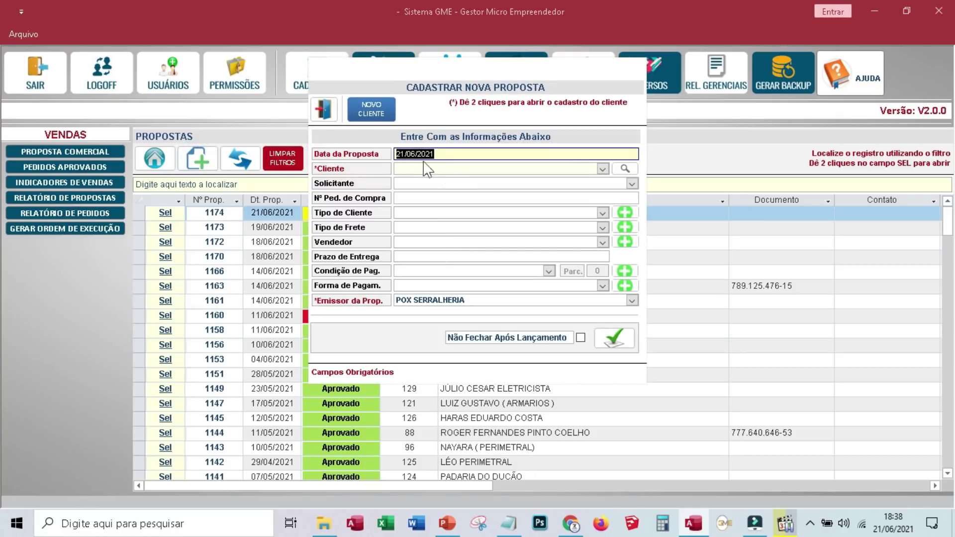
click(457, 169)
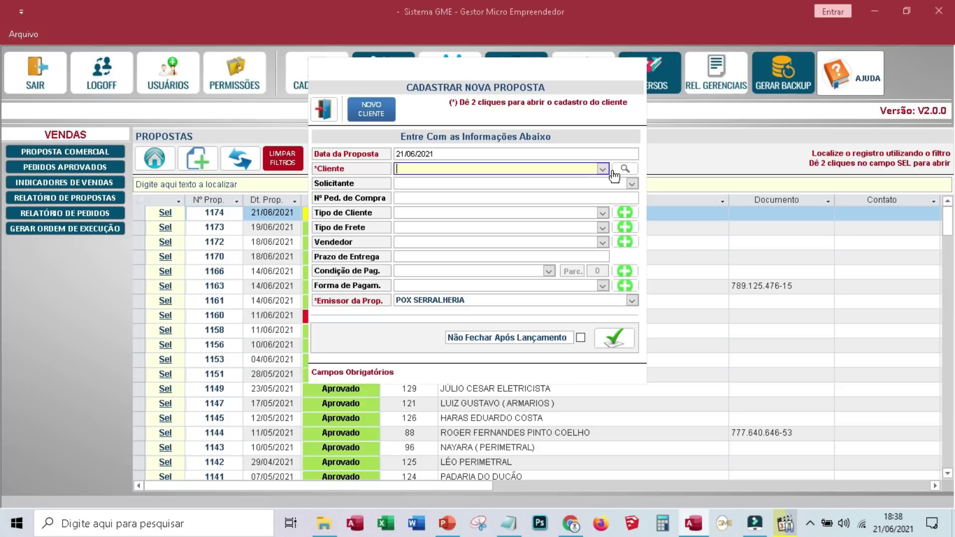
click(572, 170)
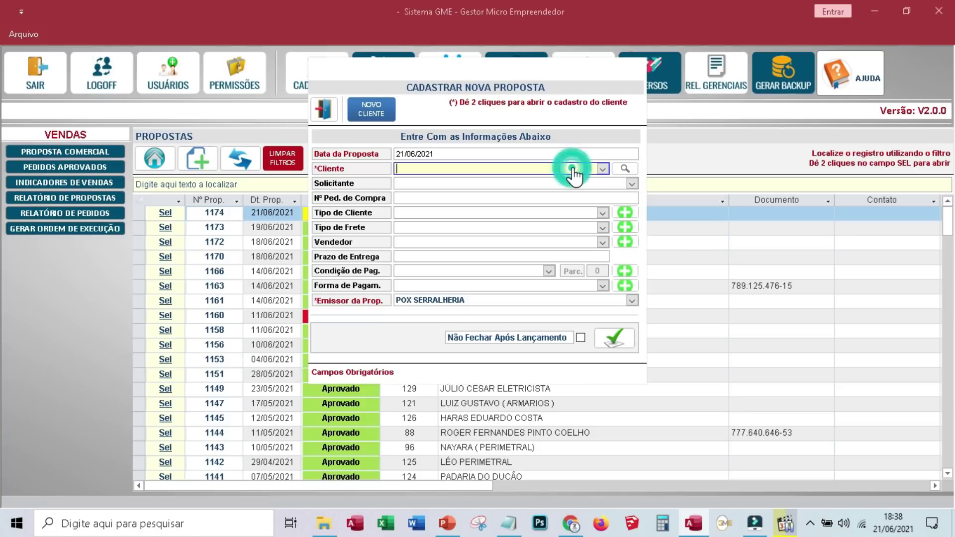
click(603, 169)
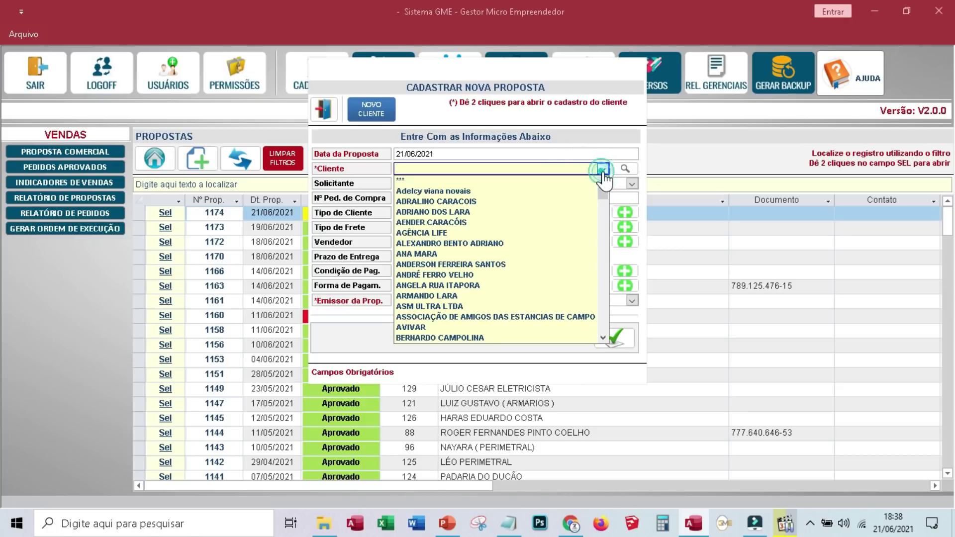
click(624, 169)
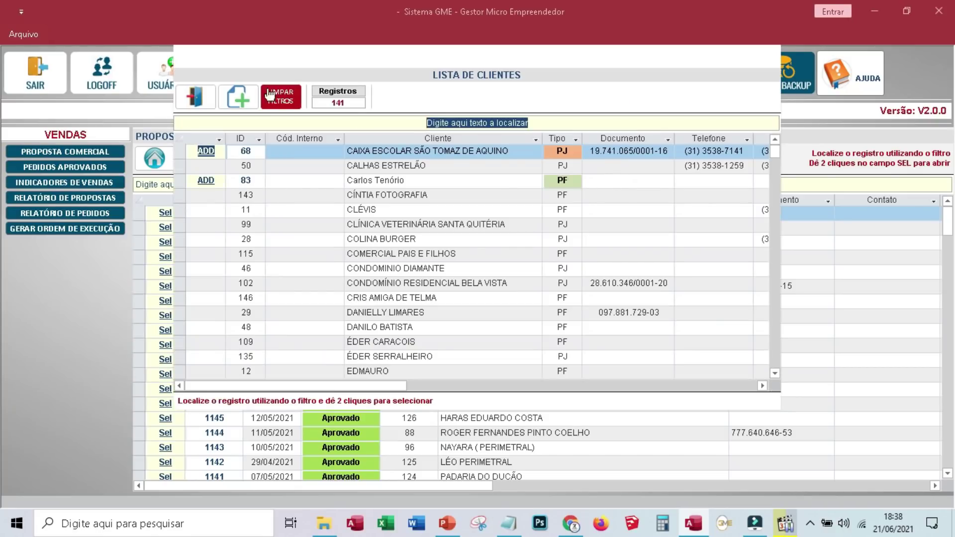
click(199, 100)
- Register a new client named "teste" from the proposal's client lookup and close its record
click(489, 169)
click(625, 169)
click(237, 97)
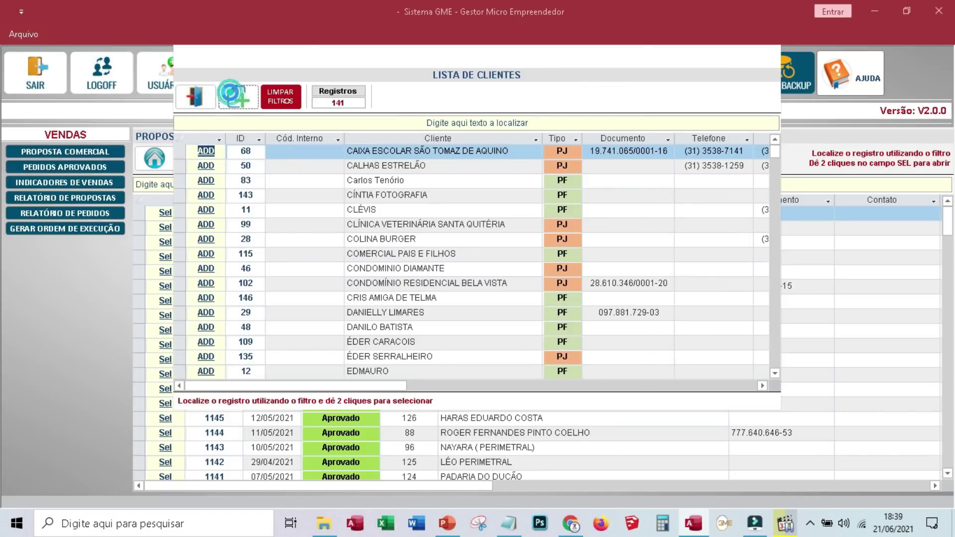
text(teste)
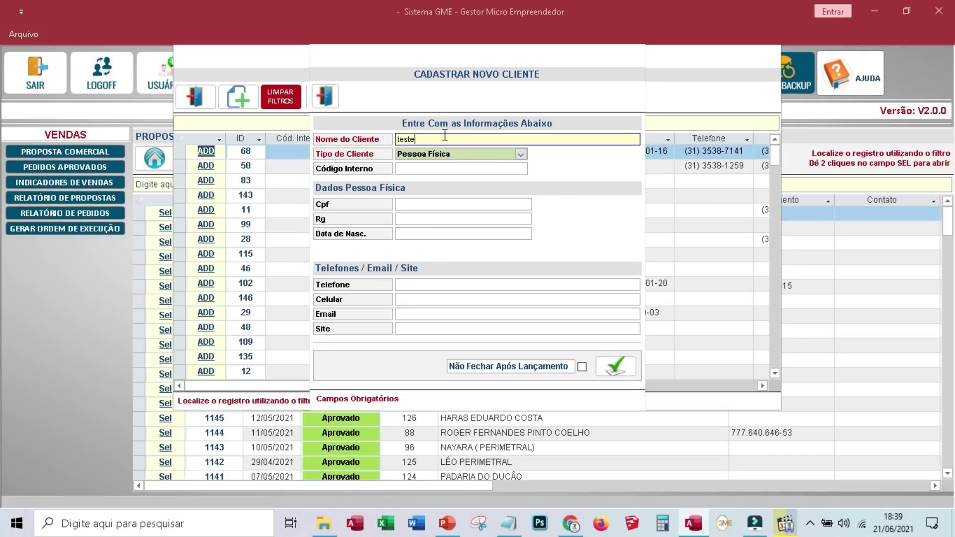
key(Tab)
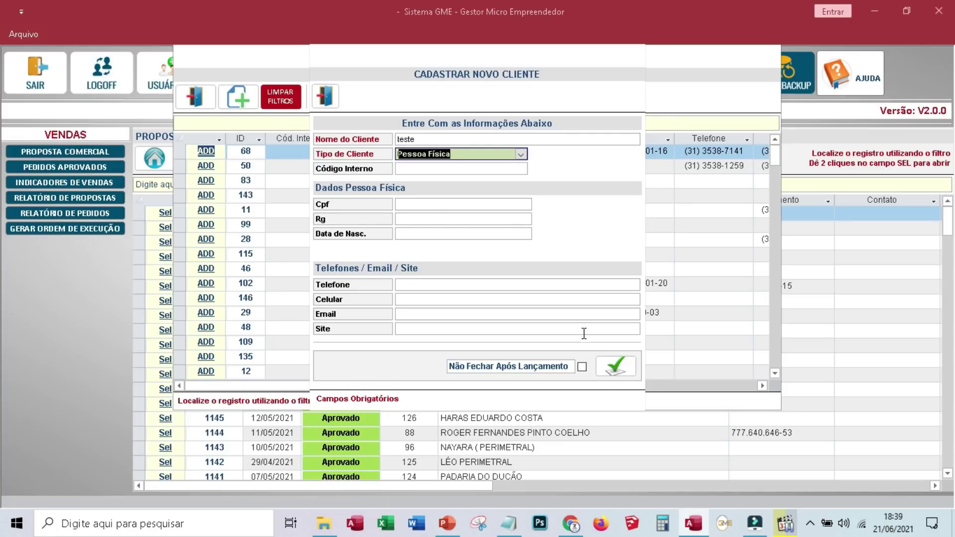
click(616, 366)
click(483, 312)
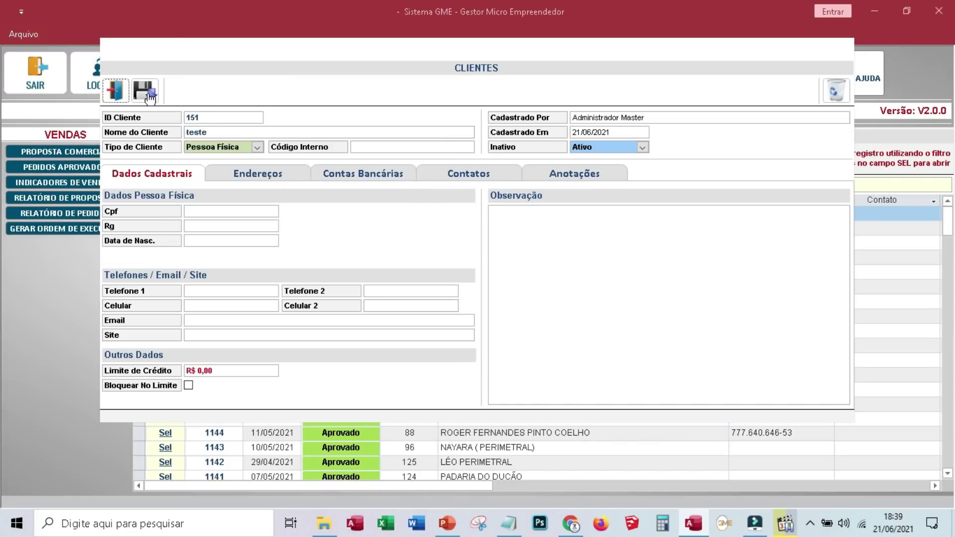
click(116, 91)
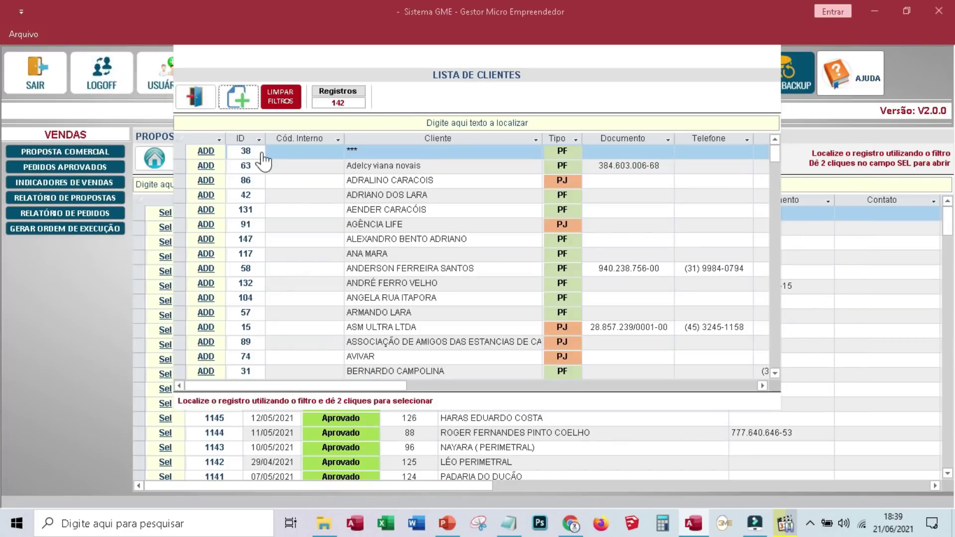
- Search the client list for "TEST" and assign the client "teste" to the new proposal
click(482, 121)
text(TEST)
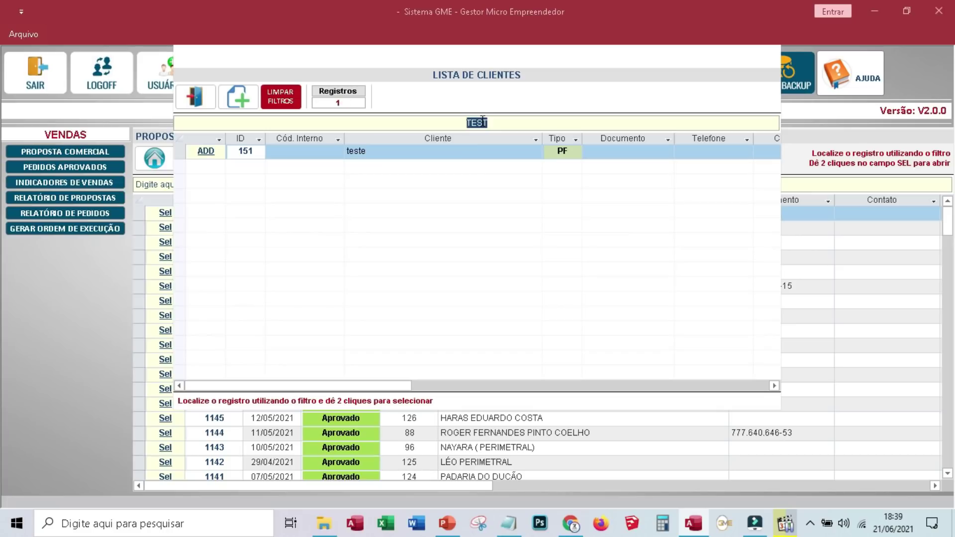
double_click(472, 151)
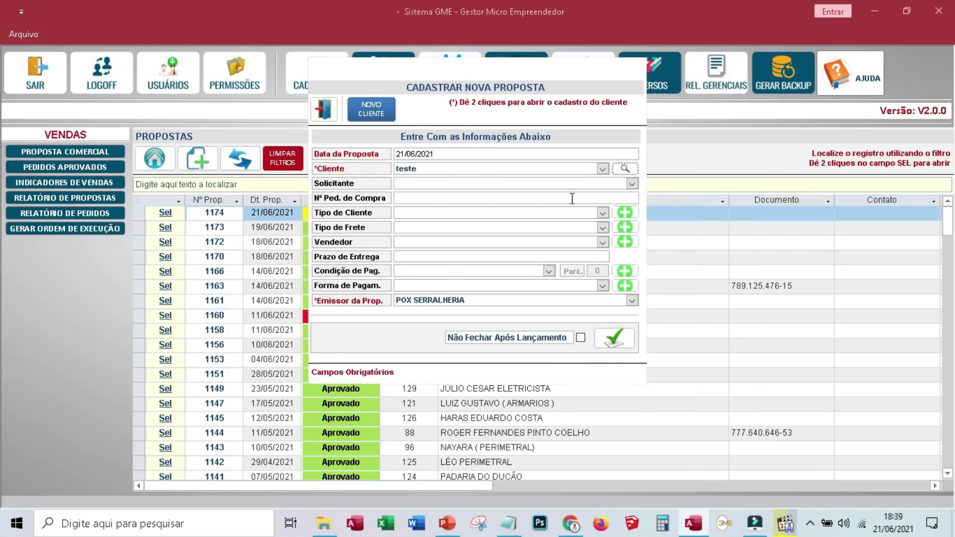
- Set the proposal's client type to PESSOA FÍSICA and its freight type to A ENTREGAR
click(631, 184)
click(601, 213)
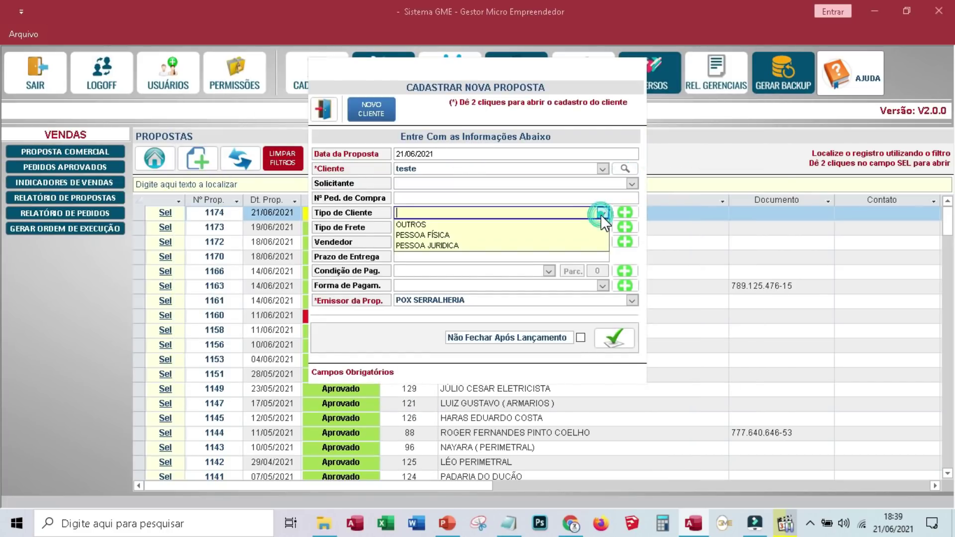
click(565, 234)
click(603, 227)
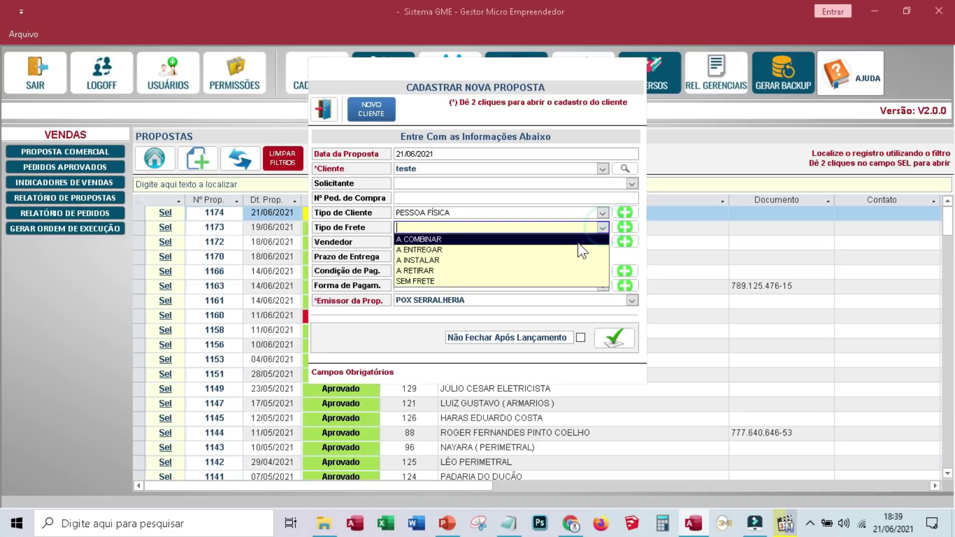
click(582, 249)
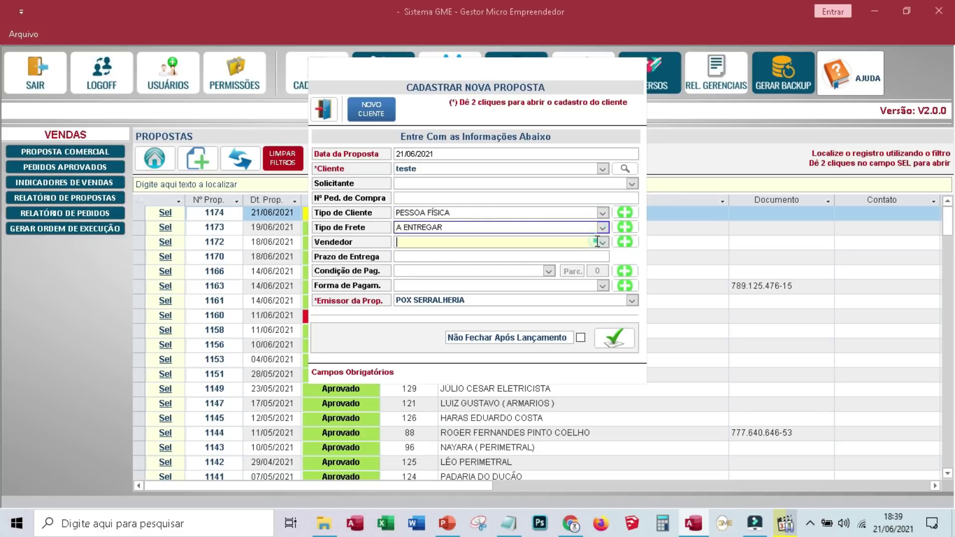
- Choose the salesperson for the proposal and enter "20 DIAS ÚTEIS" as the delivery term
click(602, 242)
click(574, 254)
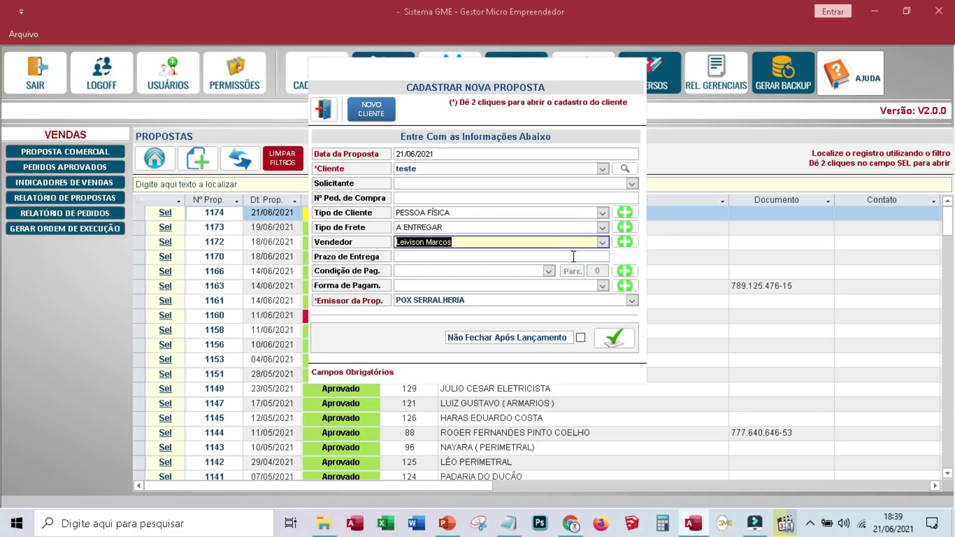
click(574, 257)
text(20 DIAS ÚTEIS)
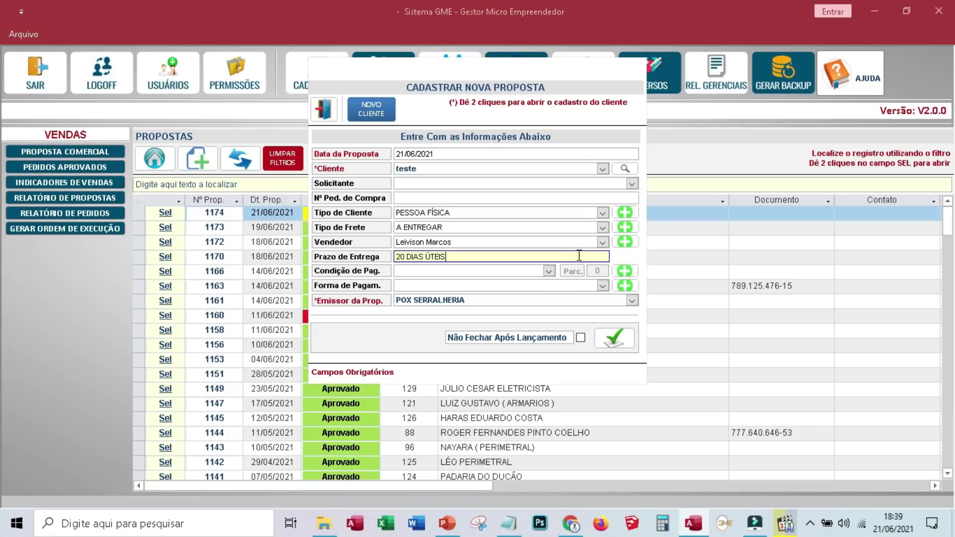
- Set the payment condition to ENTRADA + 30 DIAS and the payment method to DINHEIRO
click(550, 271)
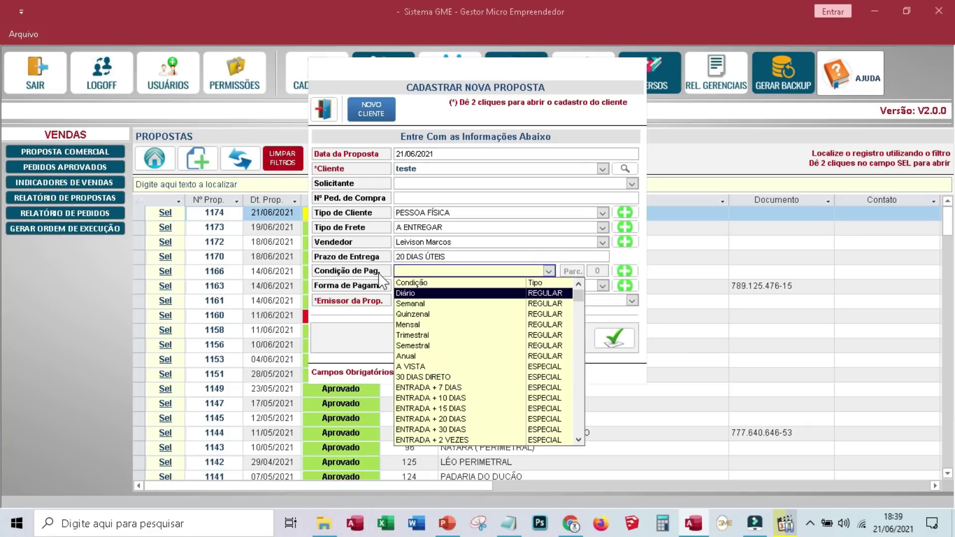
click(478, 419)
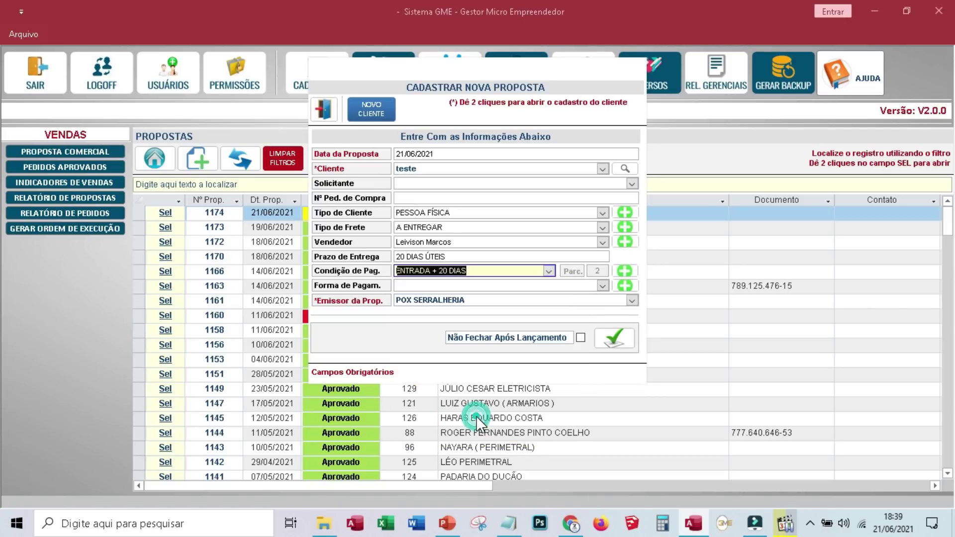
click(549, 272)
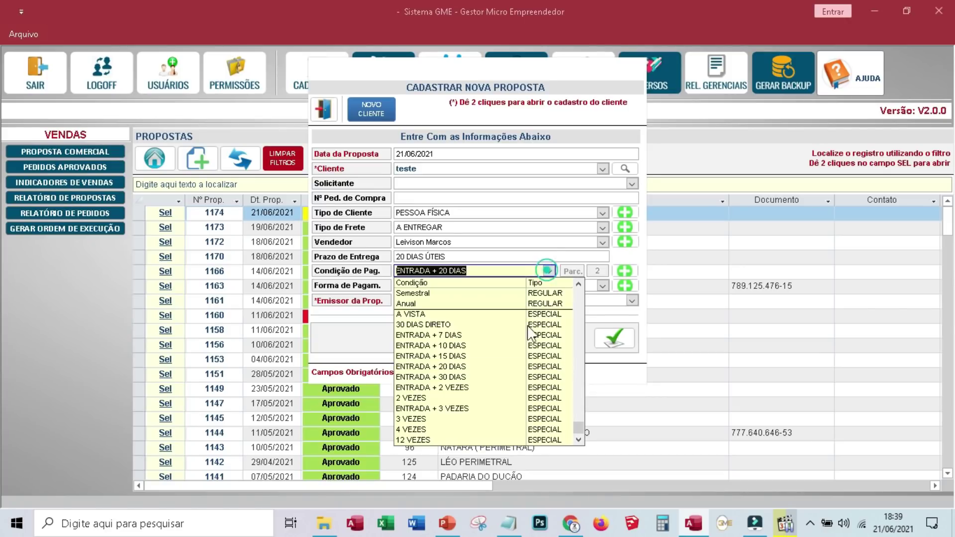
click(496, 378)
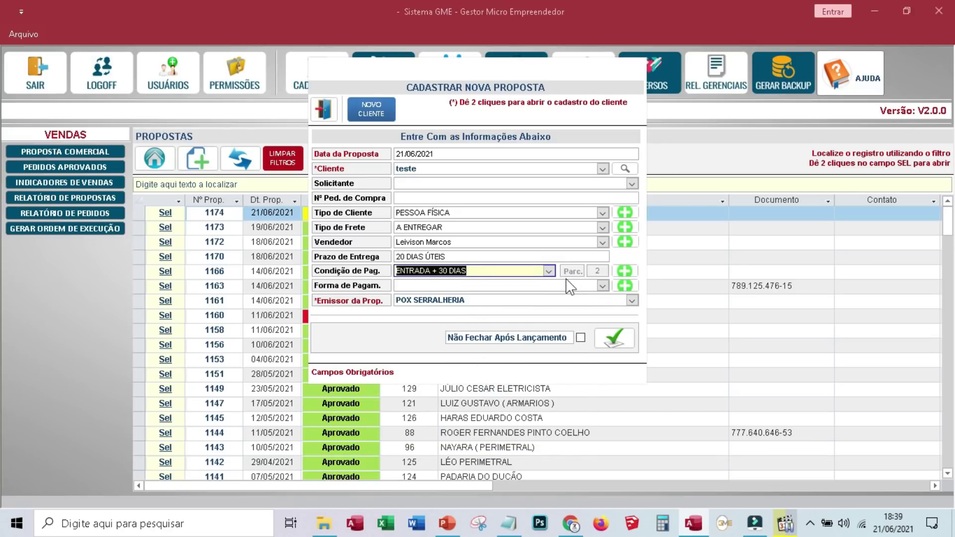
click(605, 285)
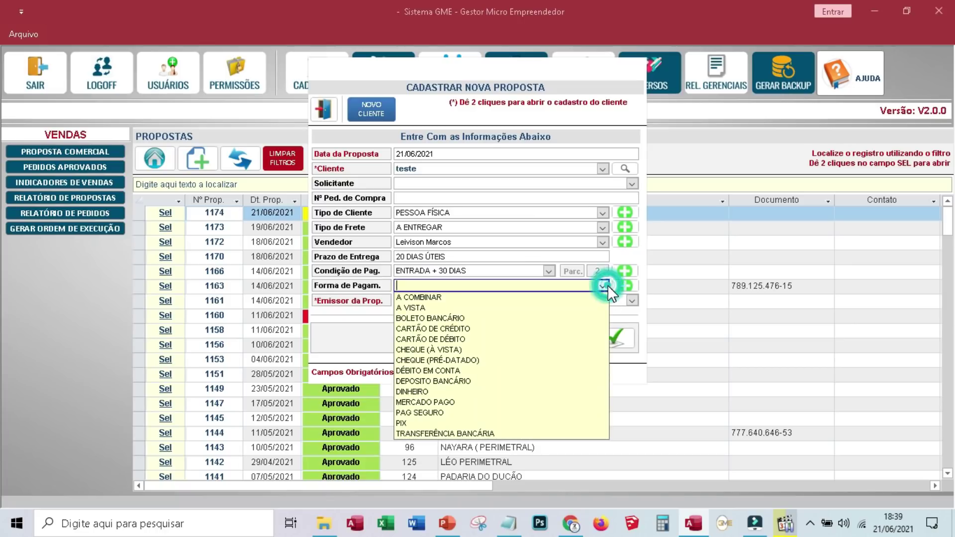
click(523, 395)
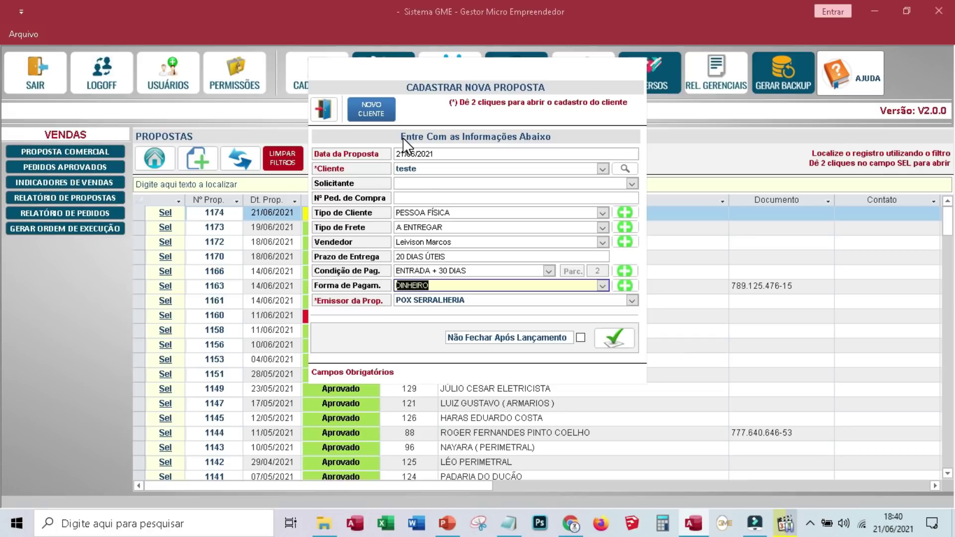
- Register the new proposal with POX SERRALHERIA as its issuer
click(627, 304)
click(625, 305)
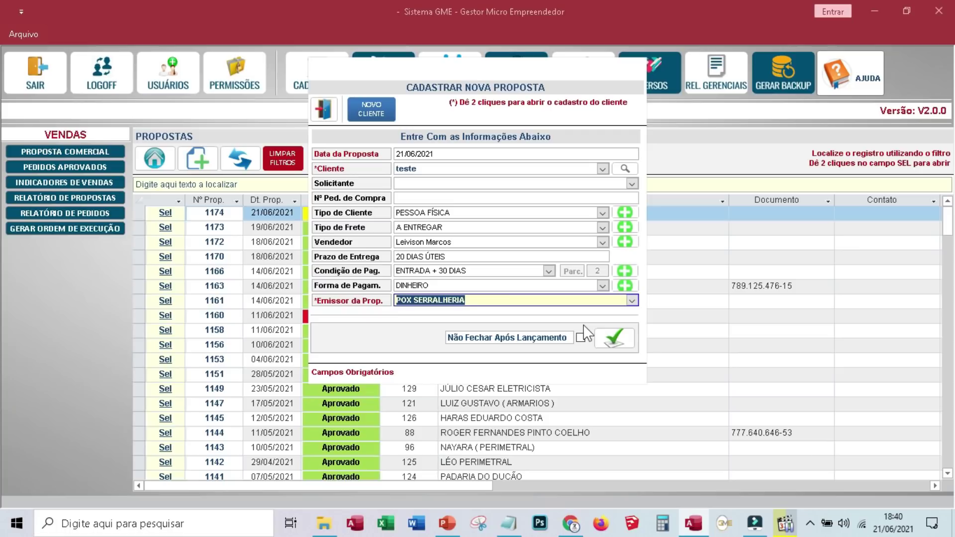
click(615, 339)
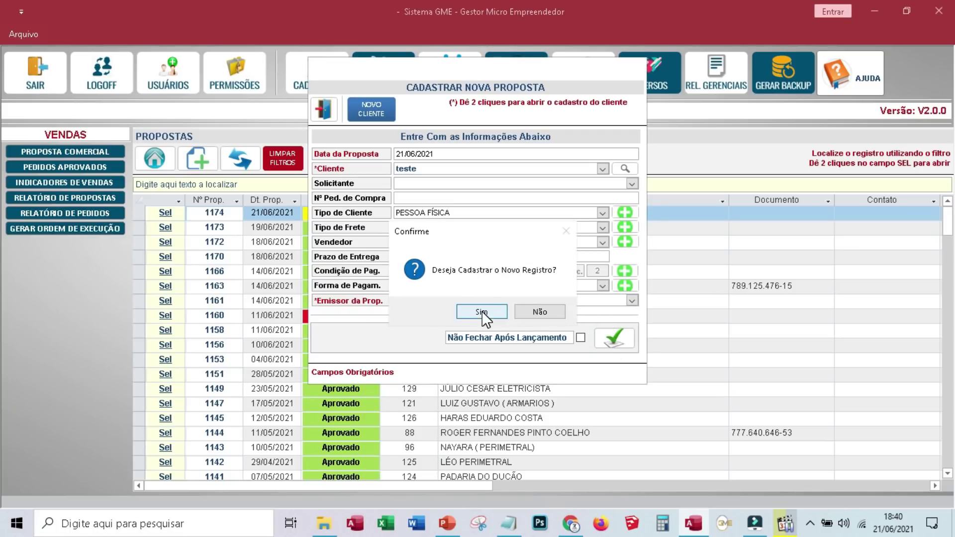
click(490, 308)
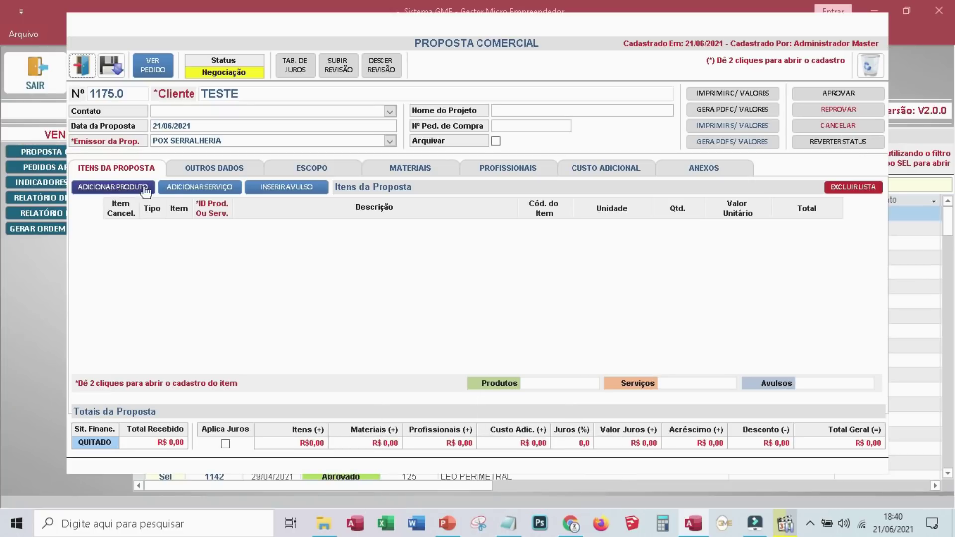
click(288, 194)
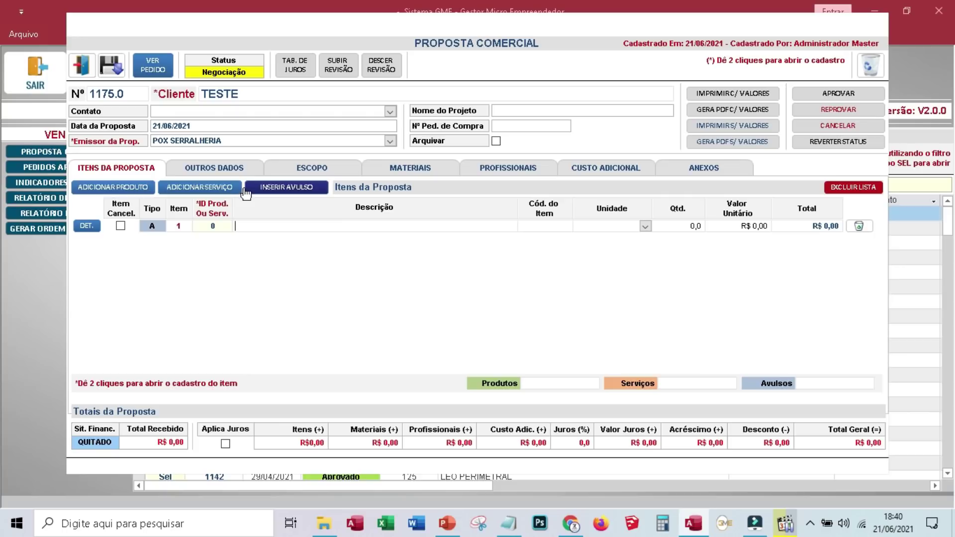
click(856, 231)
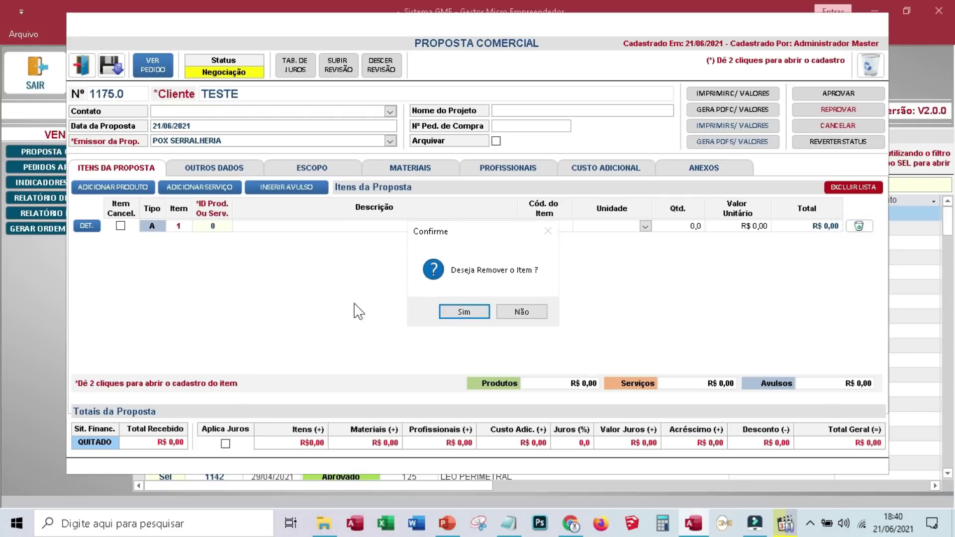
click(471, 307)
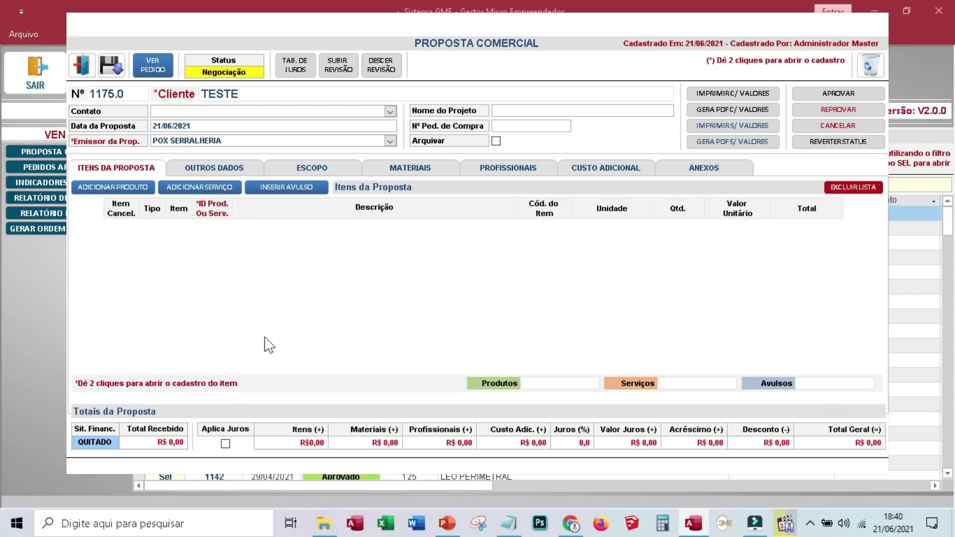
- Start registering a new product from the proposal's product list, described as "PORTÃO DE CORRER 3880X2150 COM SOCIAL ( TESTE )"
click(134, 187)
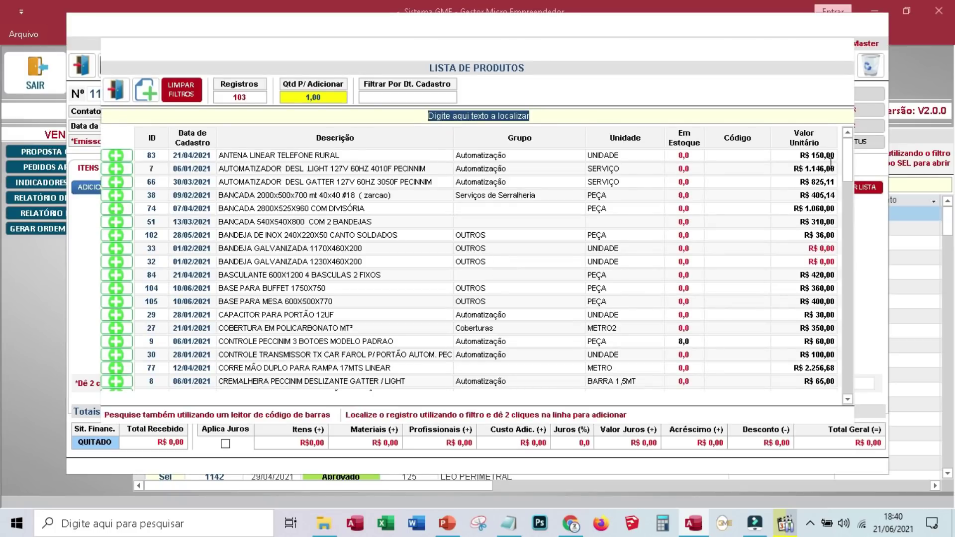
drag(848, 161, 854, 271)
scroll(836, 384, down, 15)
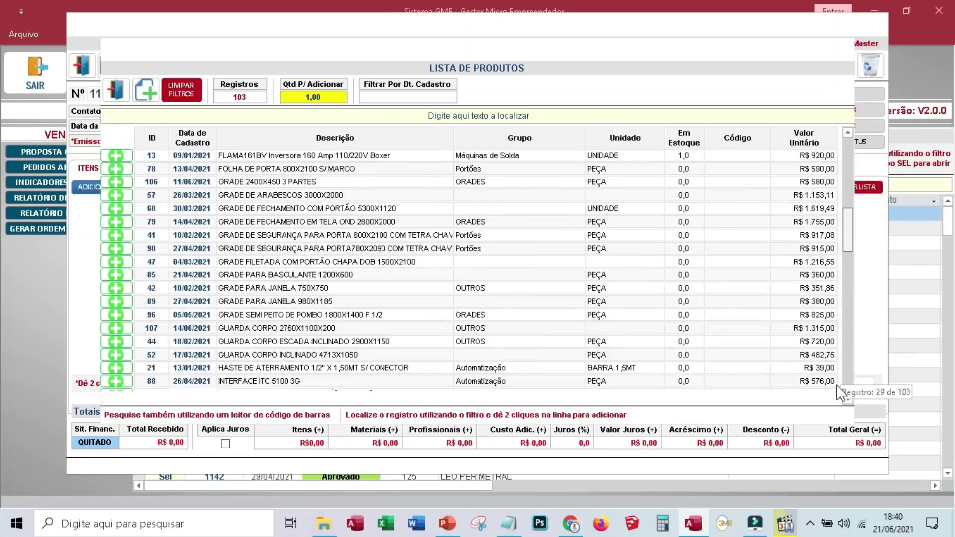
scroll(806, 146, down, 10)
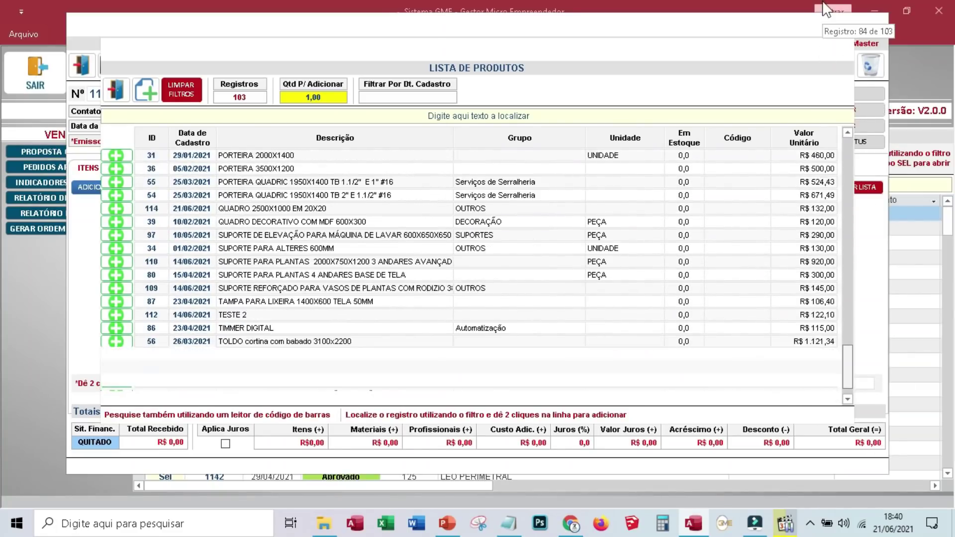
scroll(145, 92, up, 10)
scroll(148, 99, up, 19)
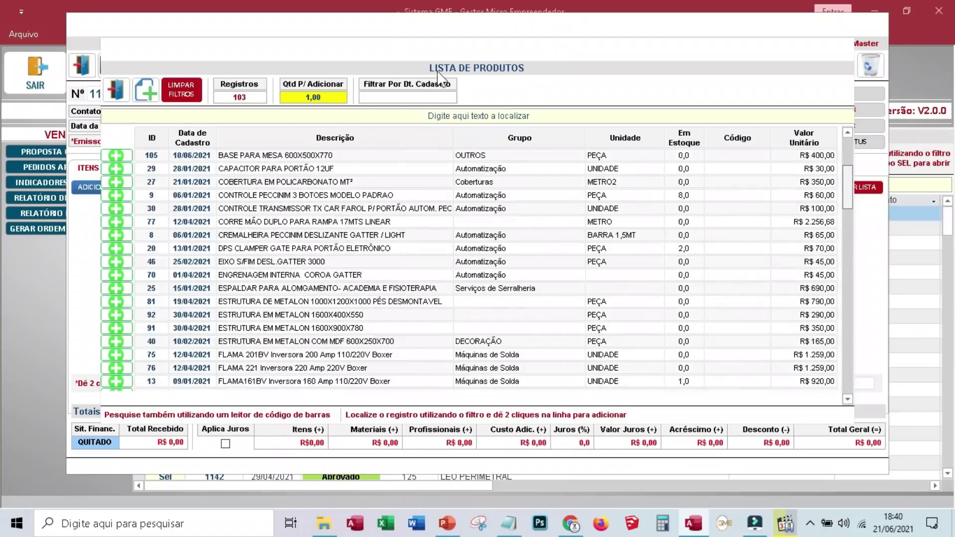
click(146, 90)
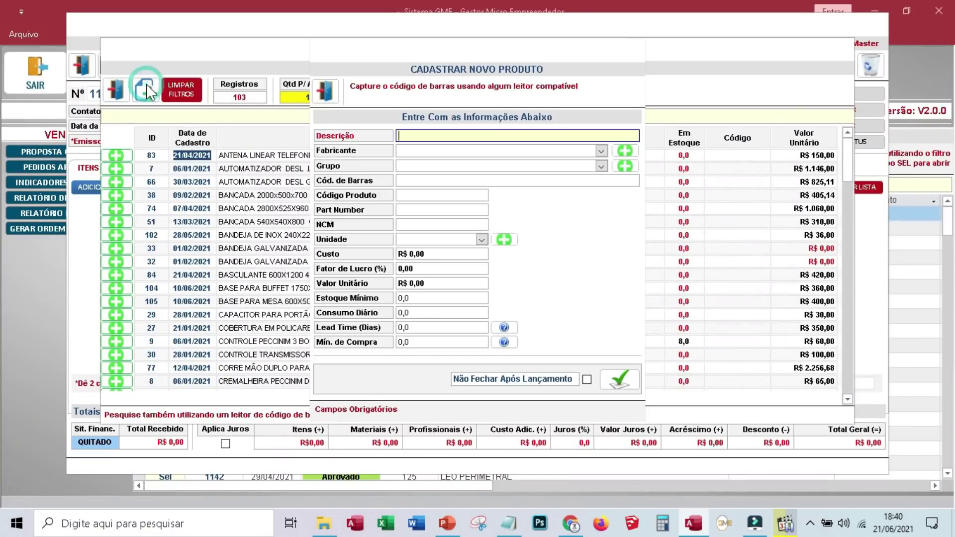
click(508, 135)
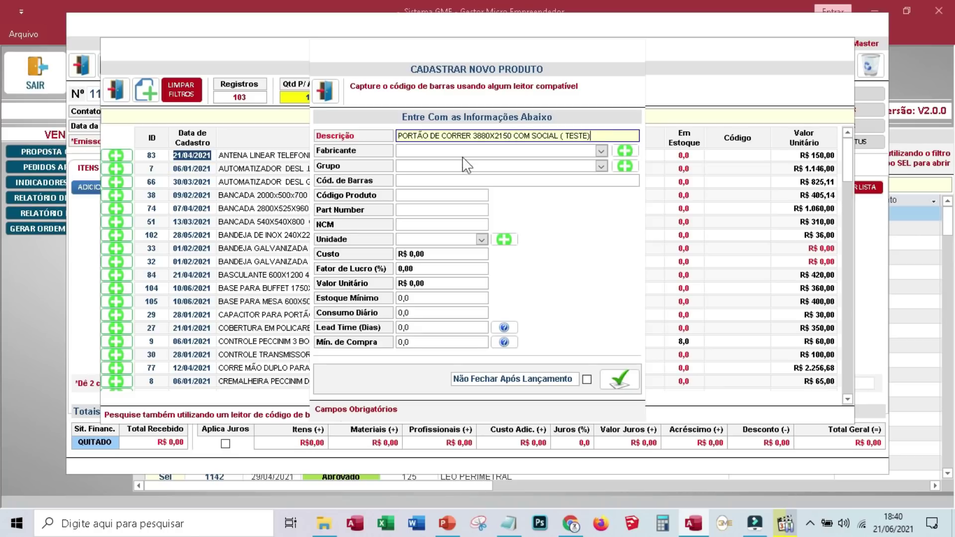
text())
- Set the new product's manufacturer to FABRICAÇÃO PRÓPRIA and its group to Portões
click(601, 149)
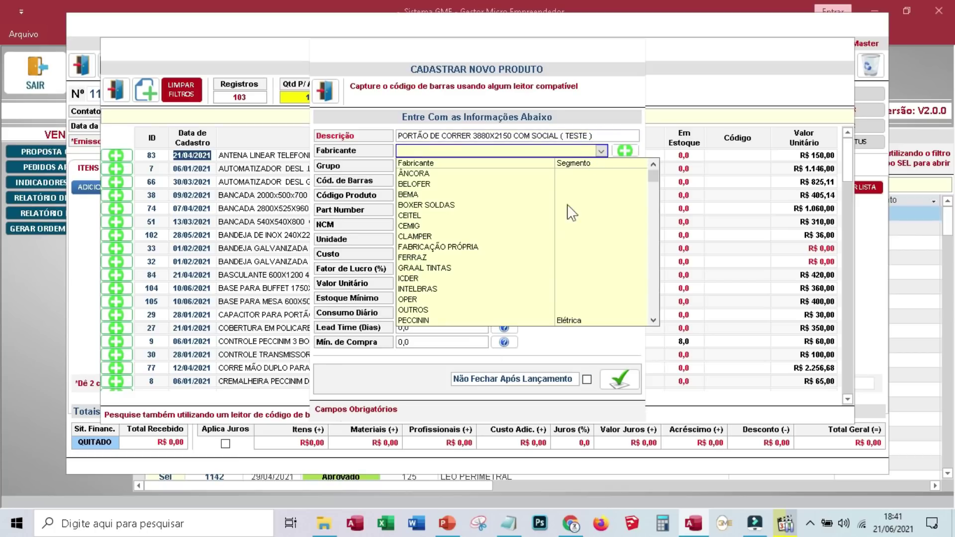
click(529, 247)
click(462, 164)
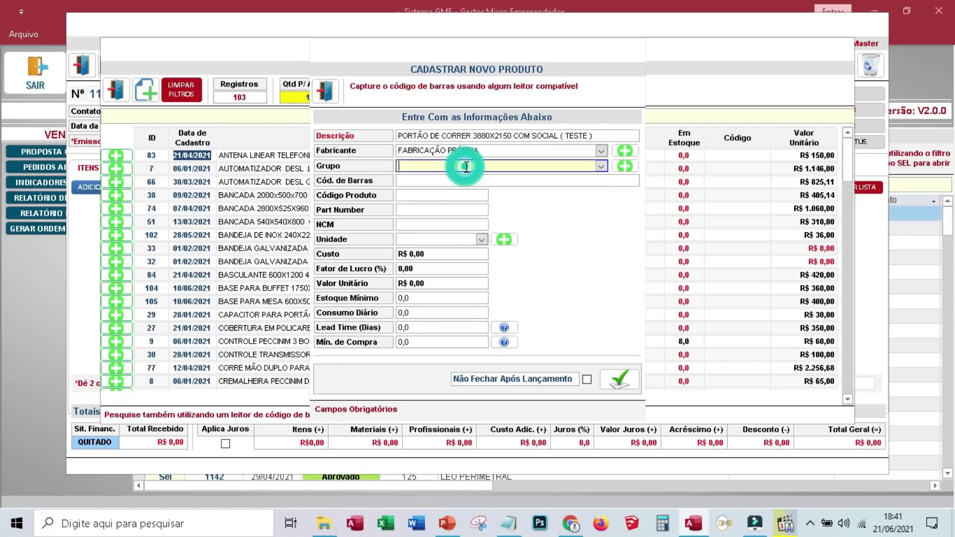
text(Parafusos)
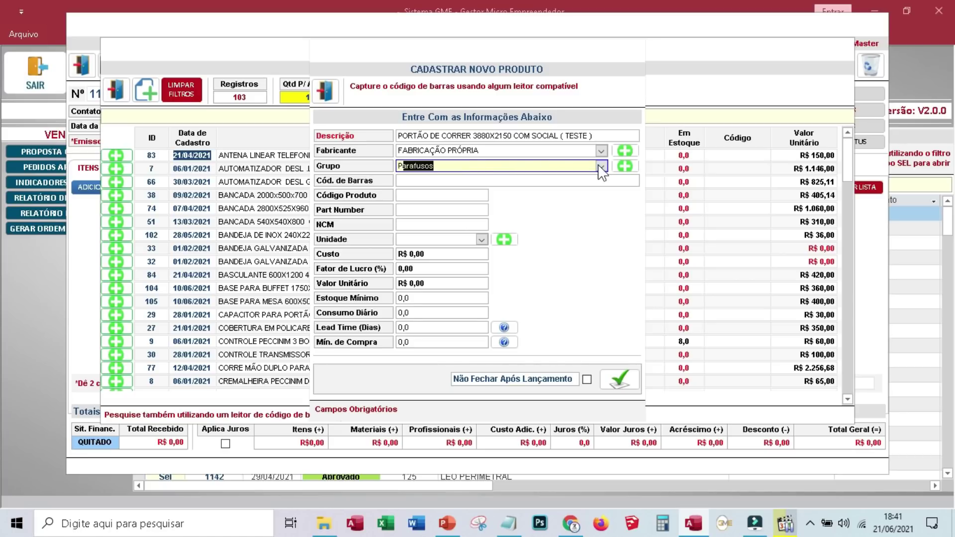
click(602, 169)
click(569, 252)
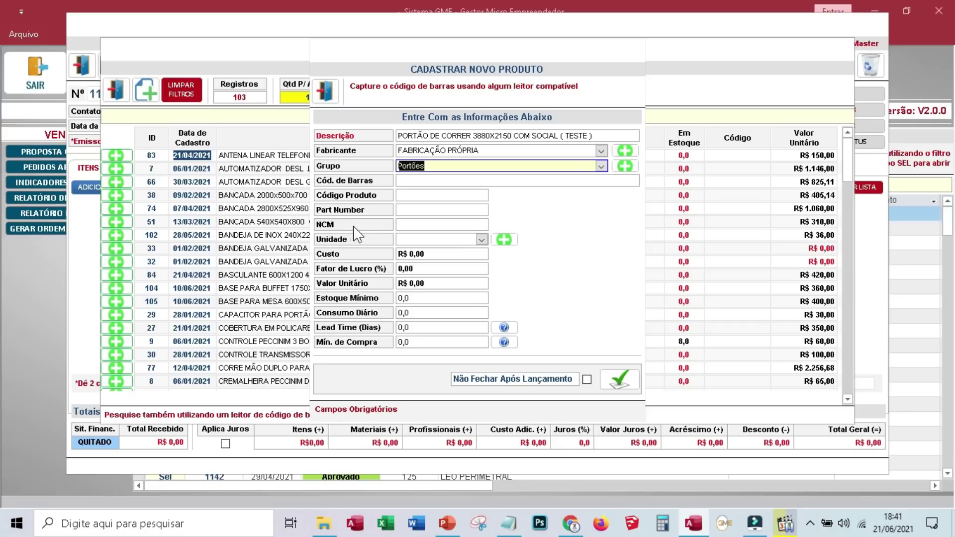
- Set the product's unit to PEÇA and register the product, leaving its cost unfilled
text(pe)
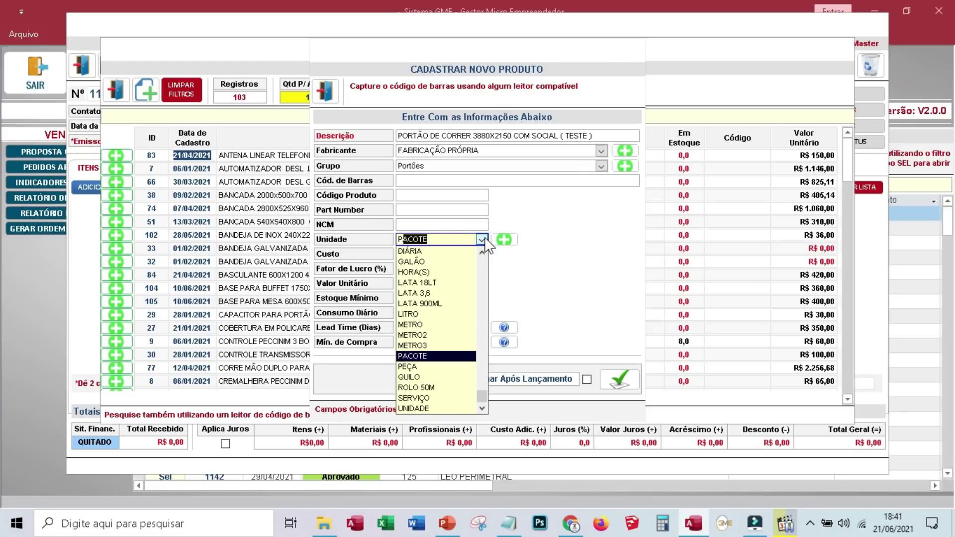
click(429, 361)
click(437, 254)
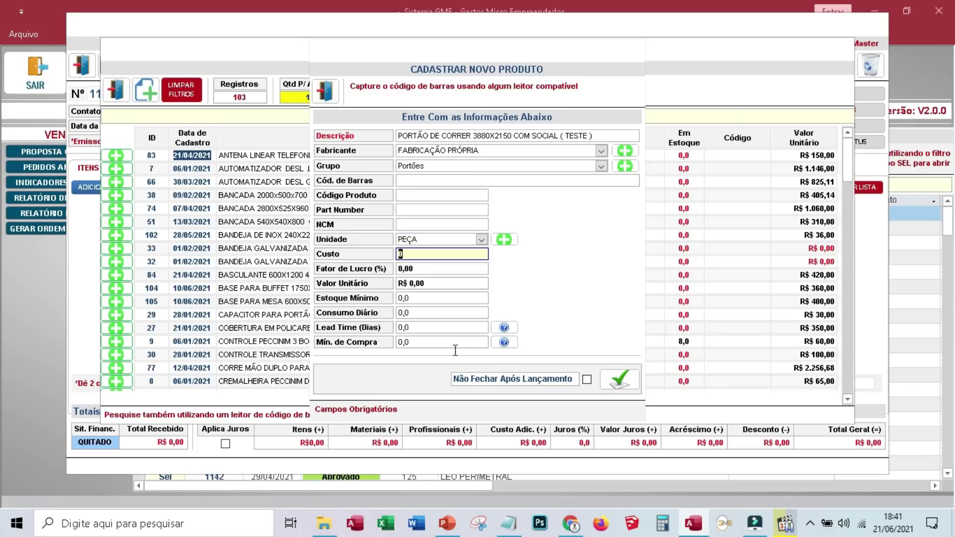
click(619, 381)
click(482, 311)
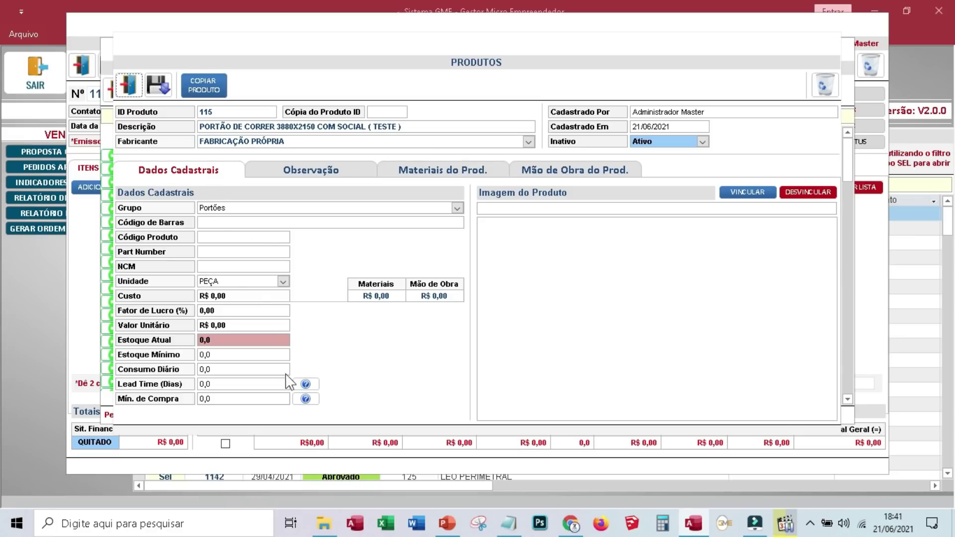
- Search the materials for "60X40" and add METALON 60X40 #18(1,20) to the gate product's material list
click(290, 174)
click(194, 228)
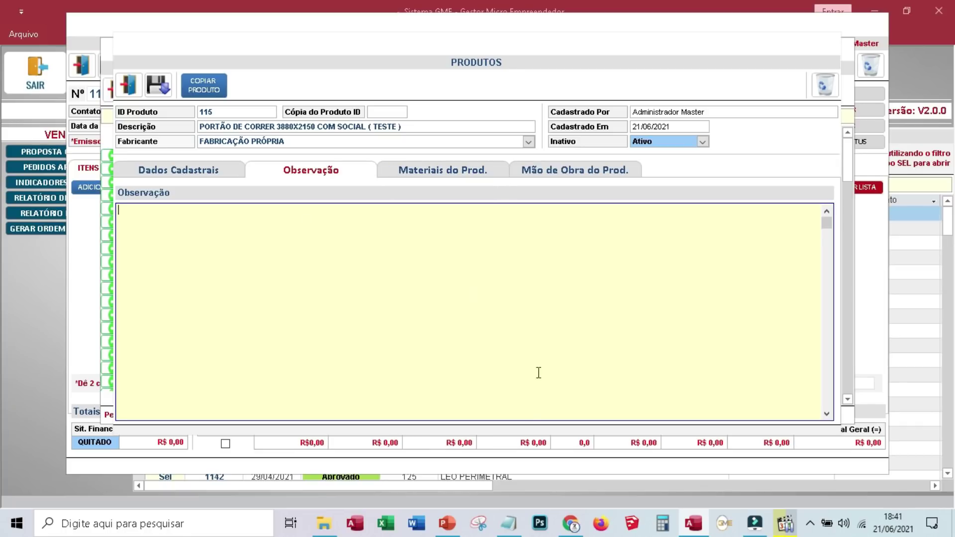
click(455, 176)
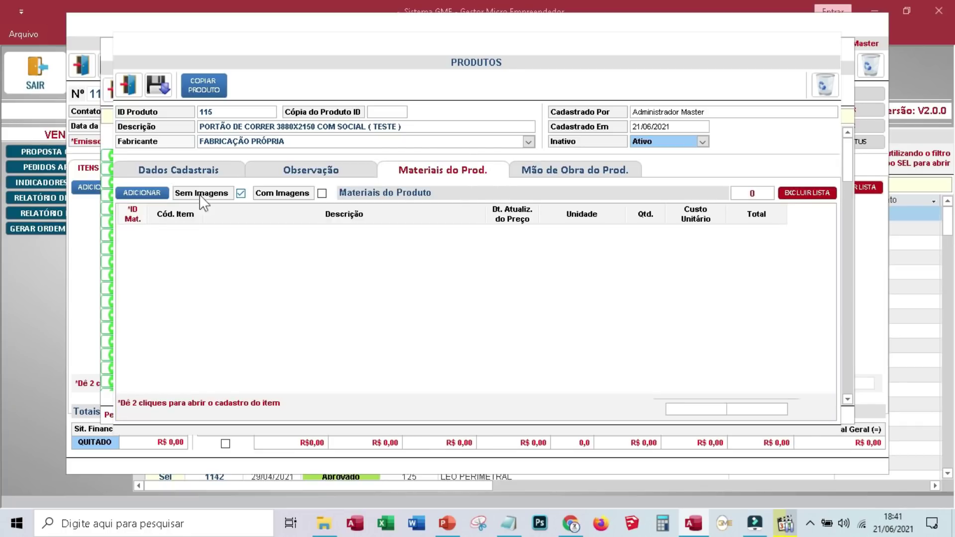
click(142, 193)
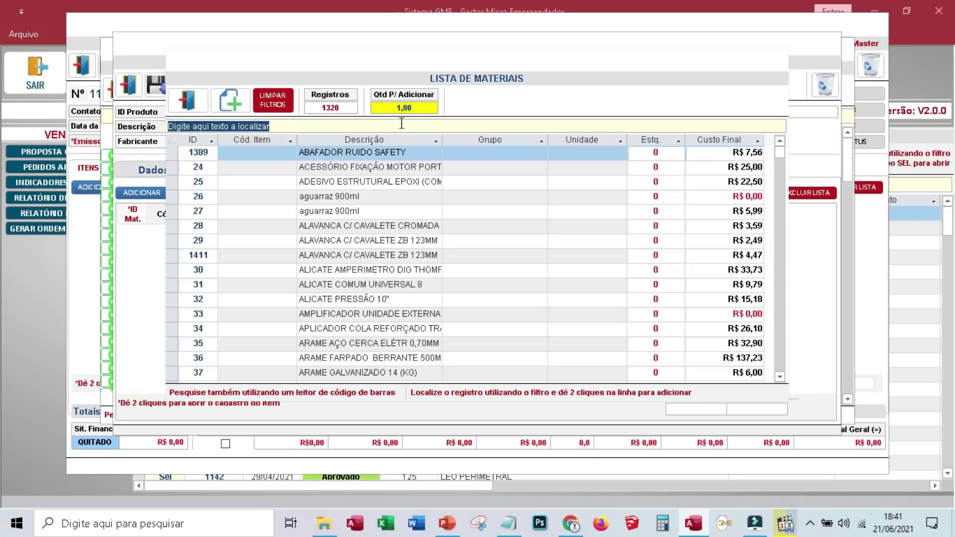
text(60X40)
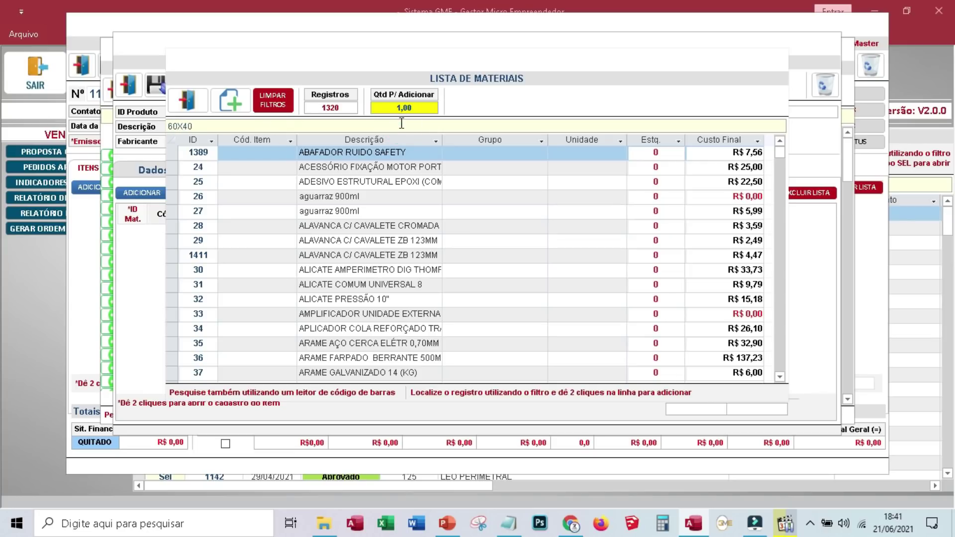
key(Return)
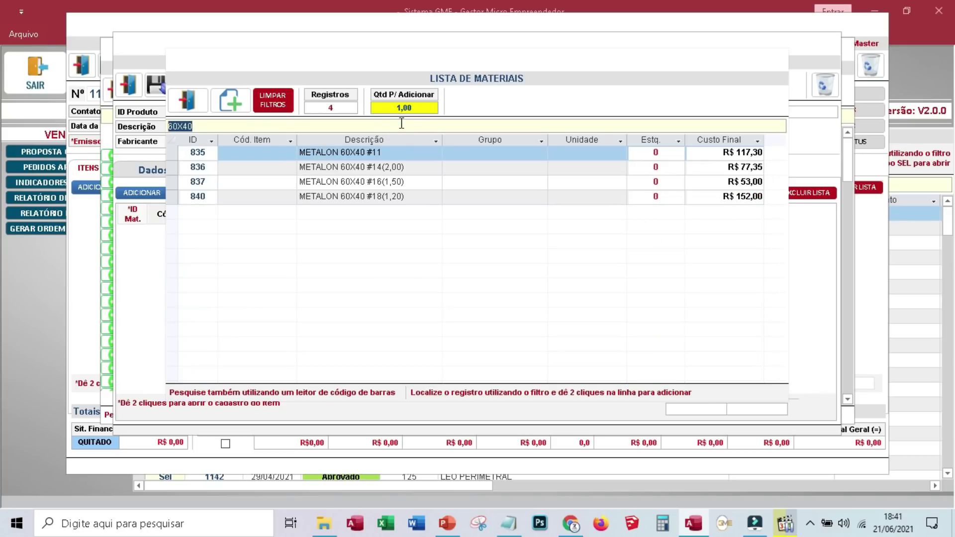
double_click(386, 197)
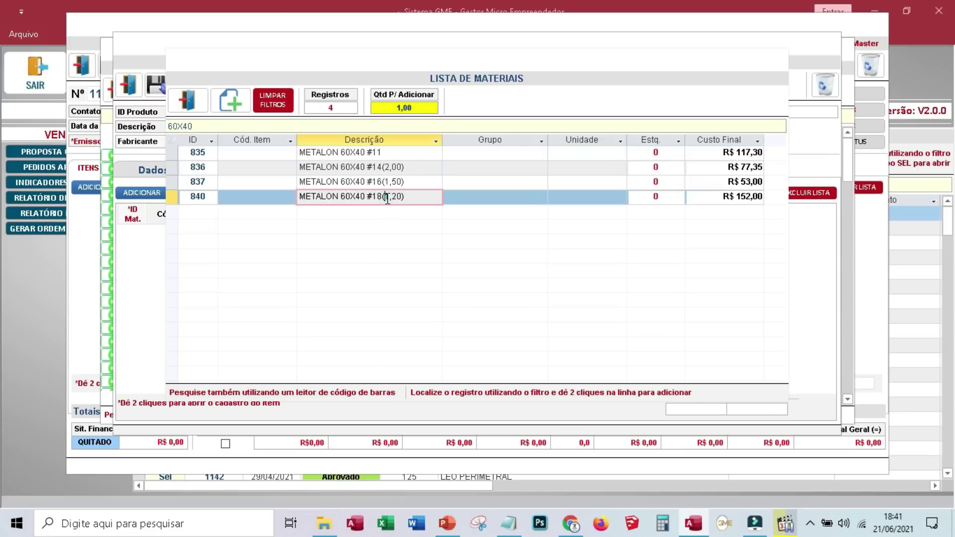
click(305, 123)
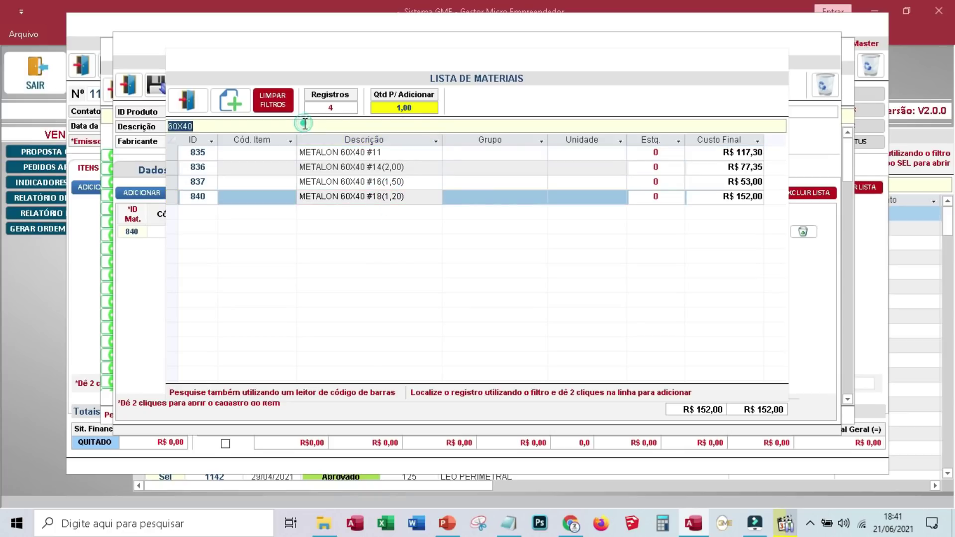
text(303X2)
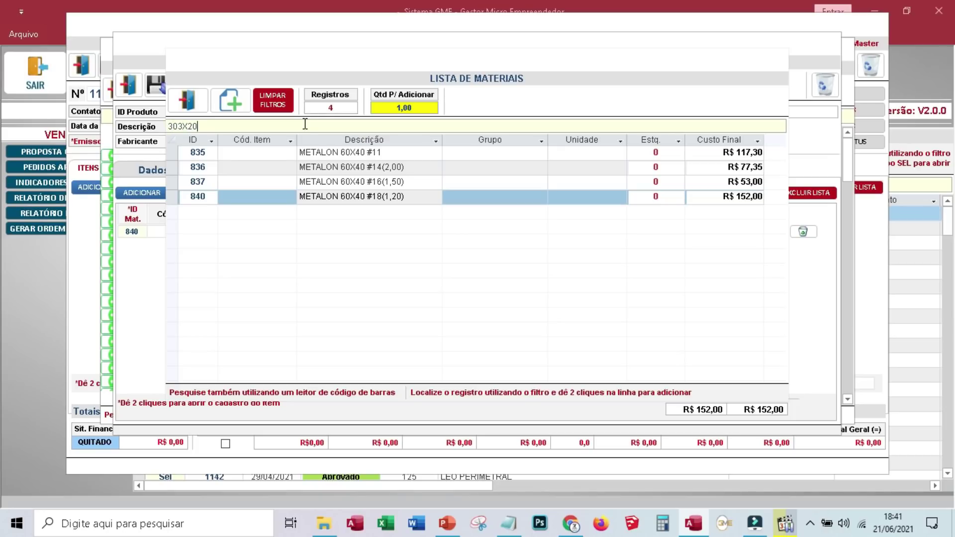
key(Return)
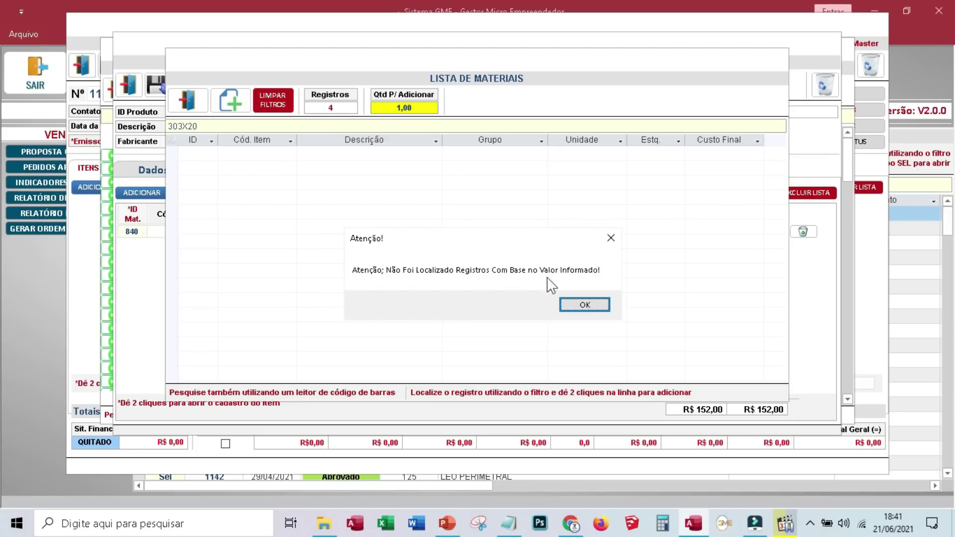
click(578, 302)
- Search the materials for "30X20" and add METALON 30X20 #20 (0,9) to the product
click(286, 128)
text(30X20)
key(Return)
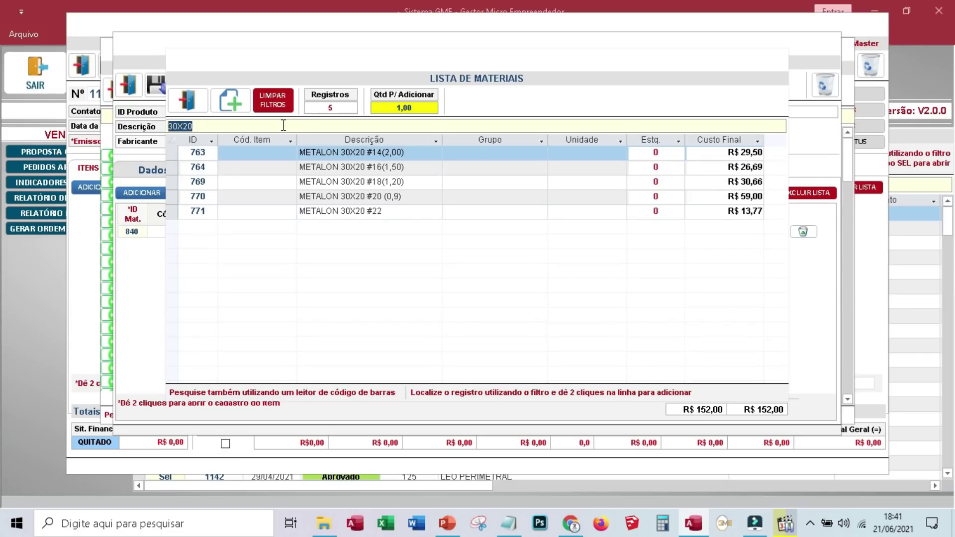
double_click(342, 199)
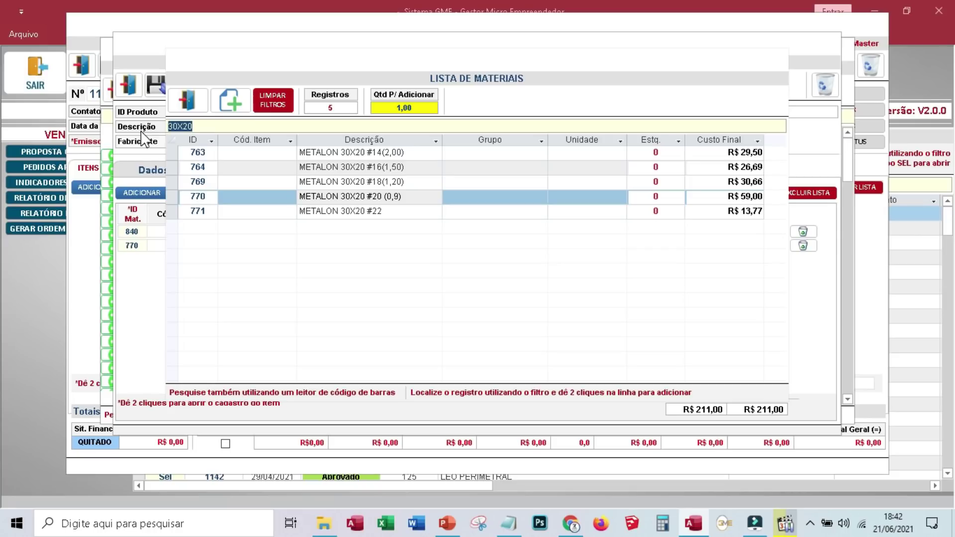
- Search the materials for "BARRA CHA" and add BARRA CHATA 3/4"X1/8" to the product
text(BARRA CHA)
key(Return)
drag(779, 166, 793, 284)
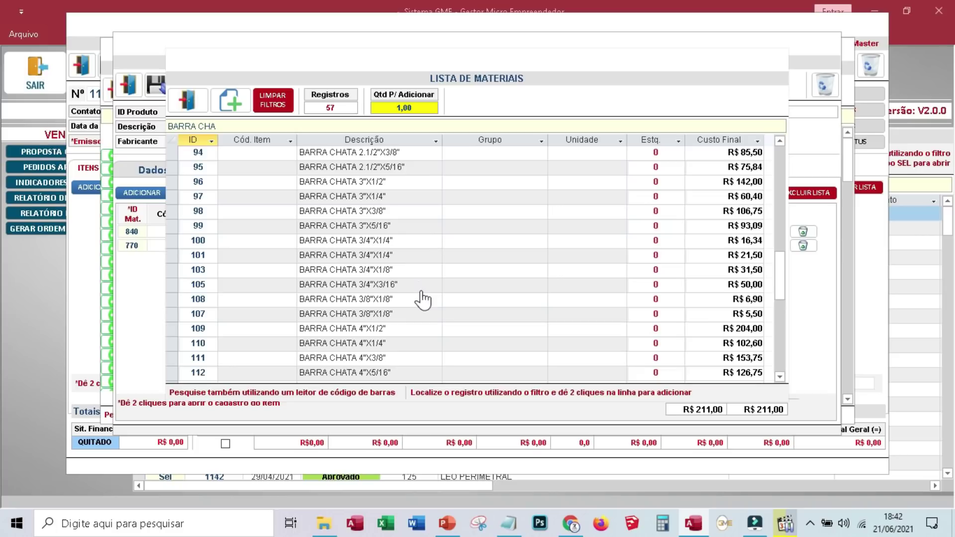
double_click(412, 271)
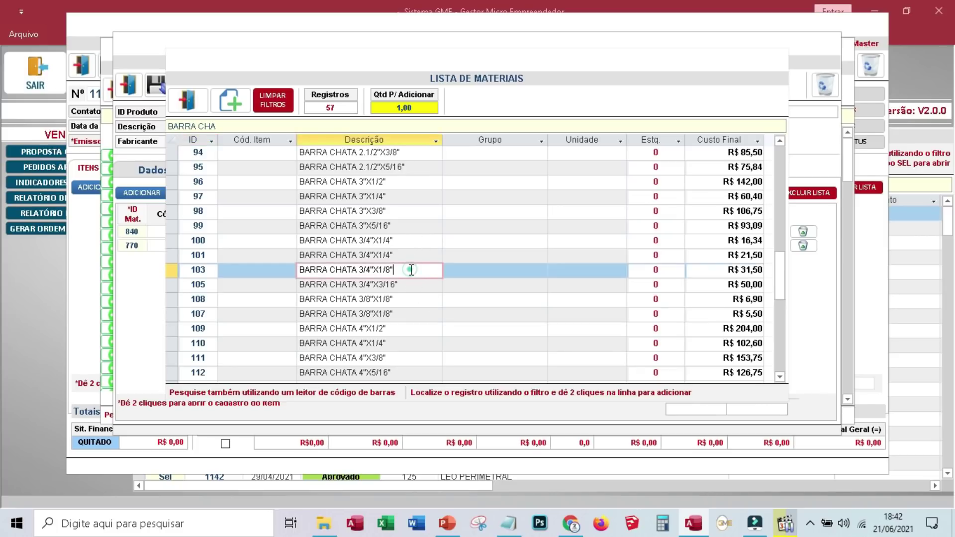
- Search the materials for "DOBRADIÇA" and add DOBRADIÇA PORTA PL 3".1/2 to the product
click(266, 124)
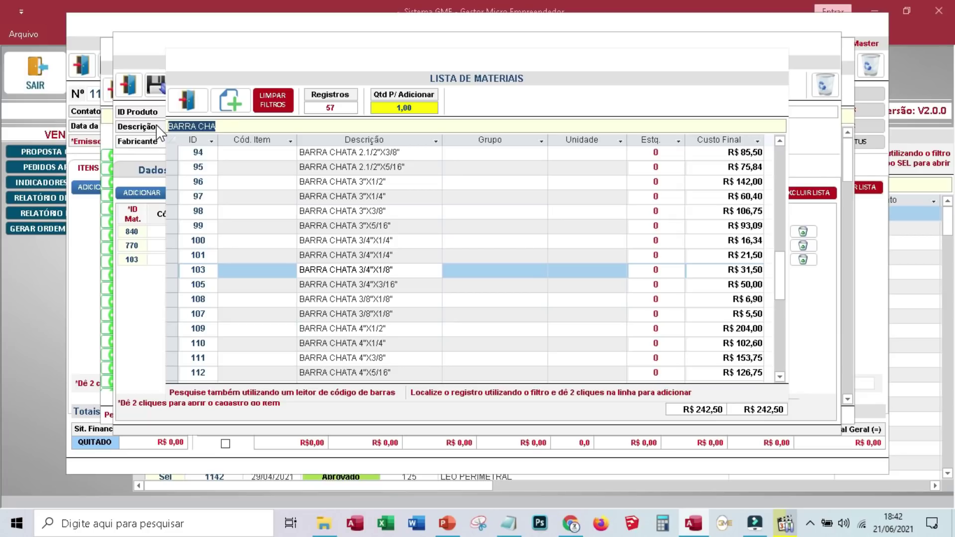
text(DOBRADIÇ)
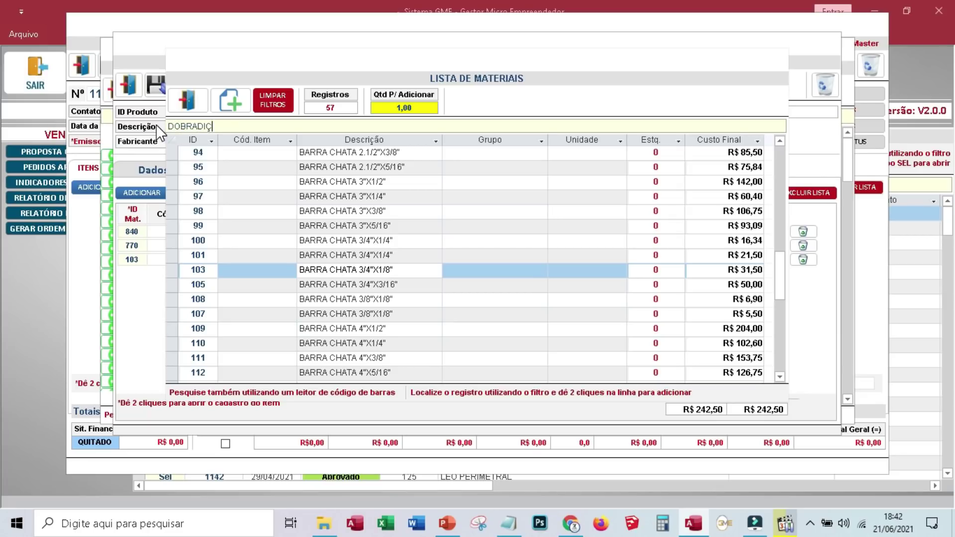
text(A)
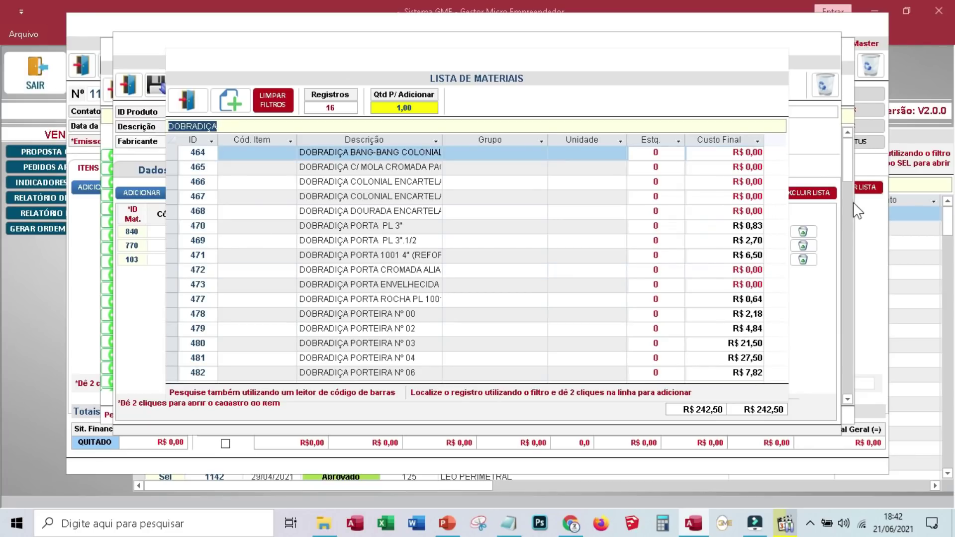
click(849, 163)
drag(616, 57, 608, 105)
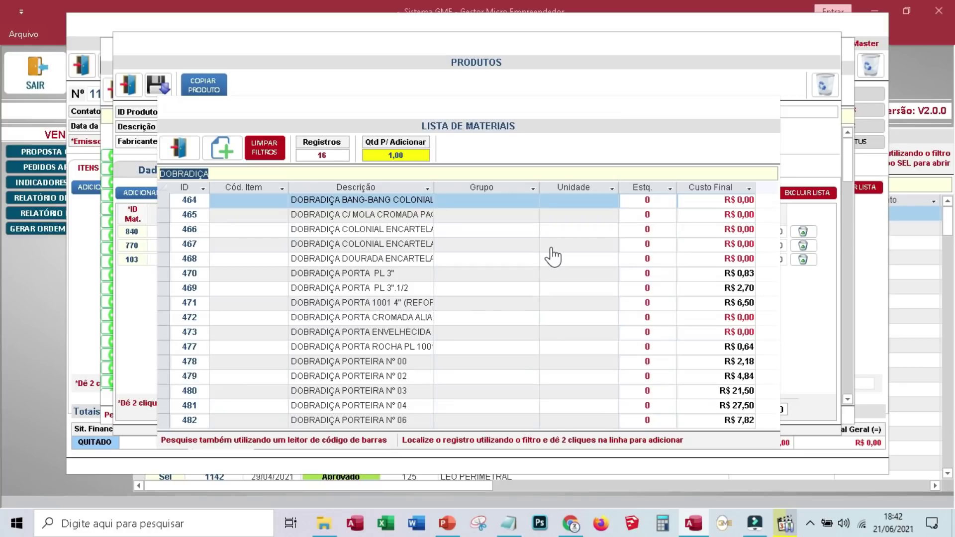
drag(389, 116, 407, 61)
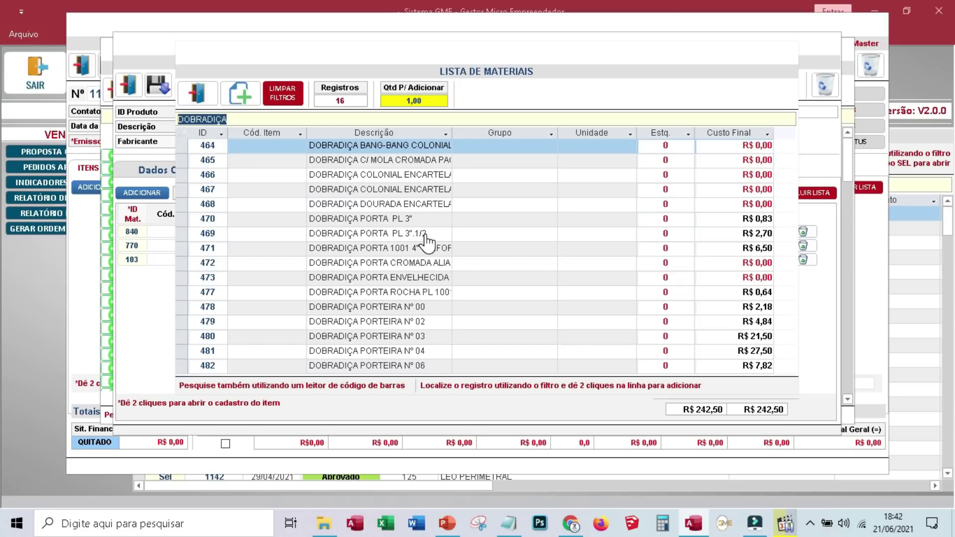
double_click(425, 236)
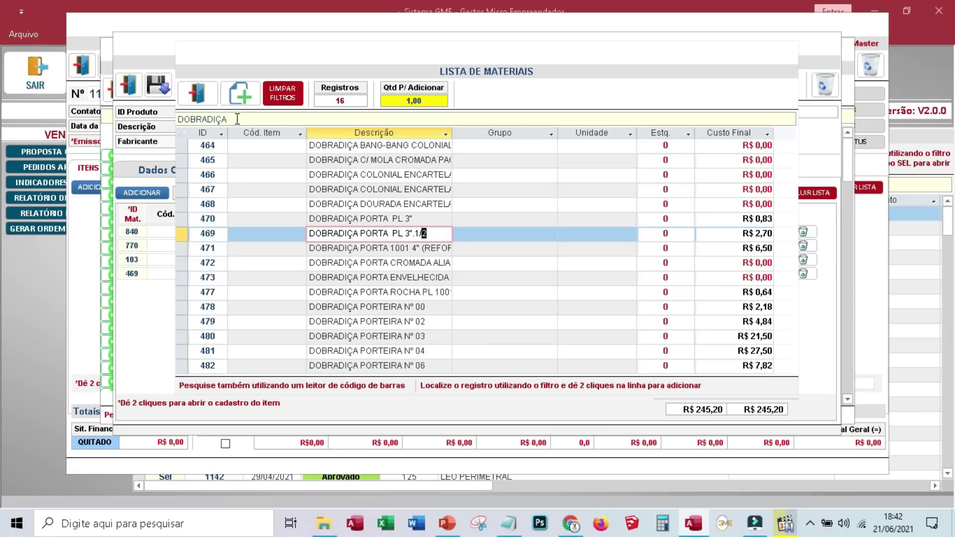
- Search the materials for "ROLDA" and add ROLDANA 2"1/2 U 2 ROL. PARAFUSO to the product
double_click(207, 119)
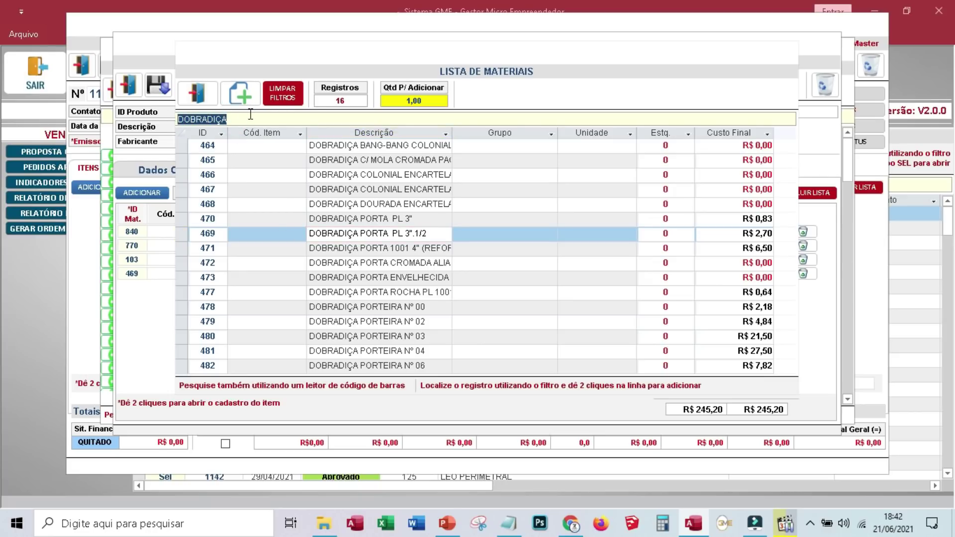
text(ROLDA)
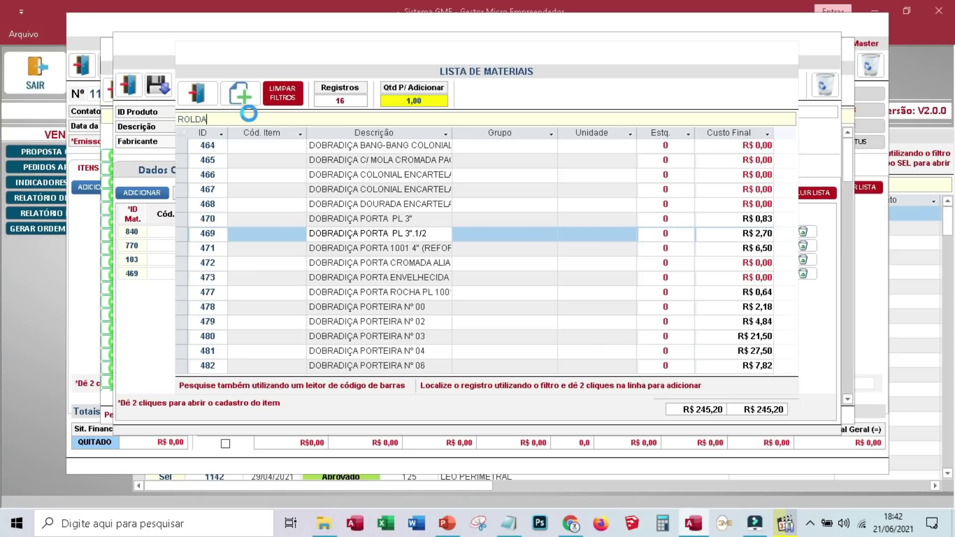
key(Return)
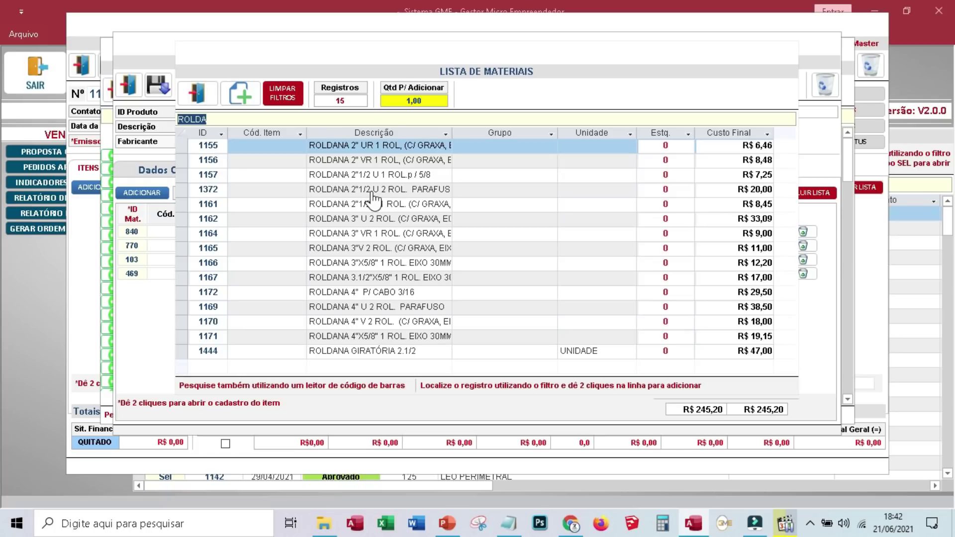
drag(455, 133, 513, 133)
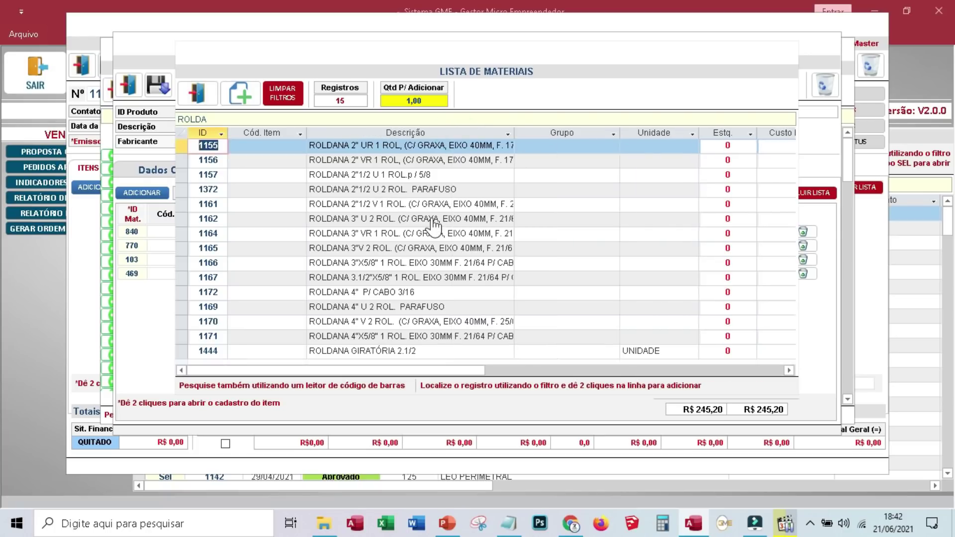
double_click(383, 190)
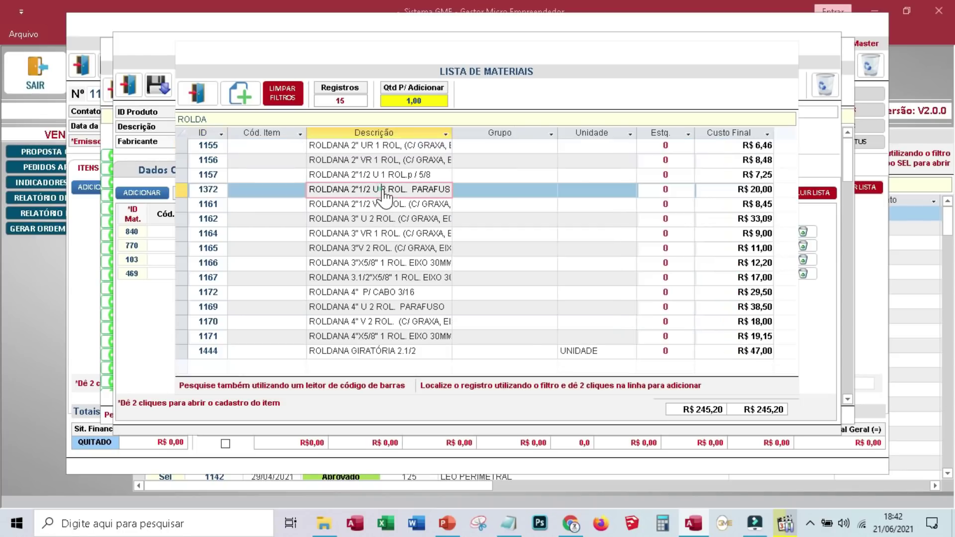
- Search the materials for "ROL" and add ROLAMENTO GUIA 44X25 to the product's material list
click(281, 120)
text(ROL)
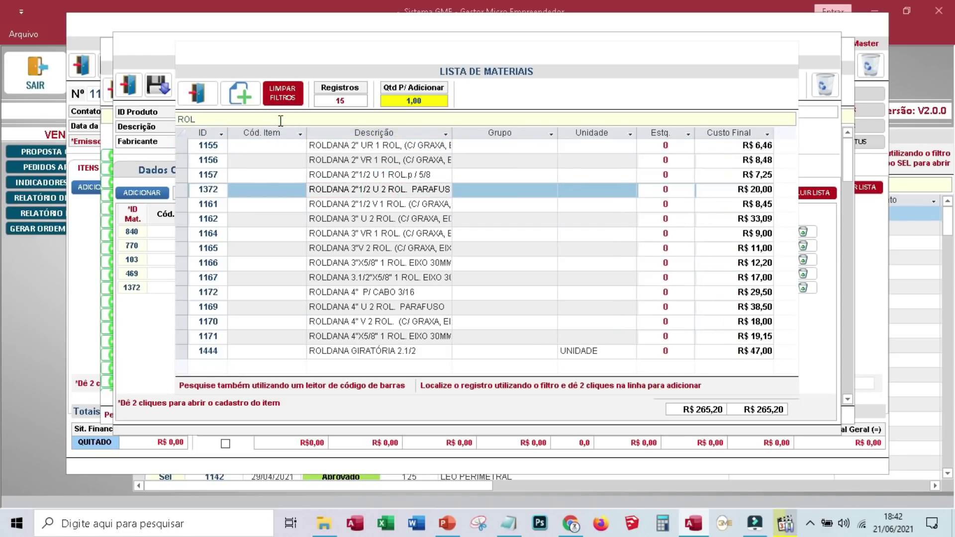
key(Return)
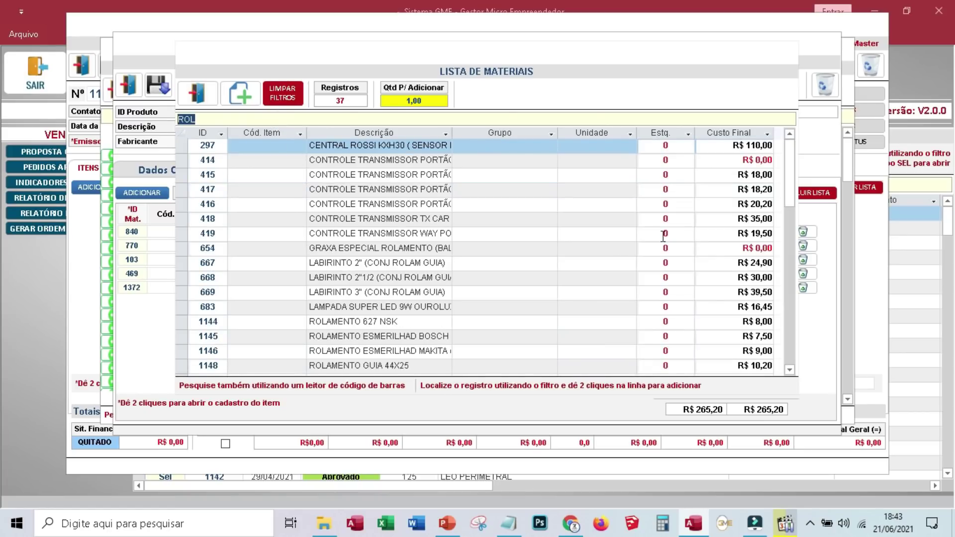
drag(789, 170, 790, 189)
double_click(396, 307)
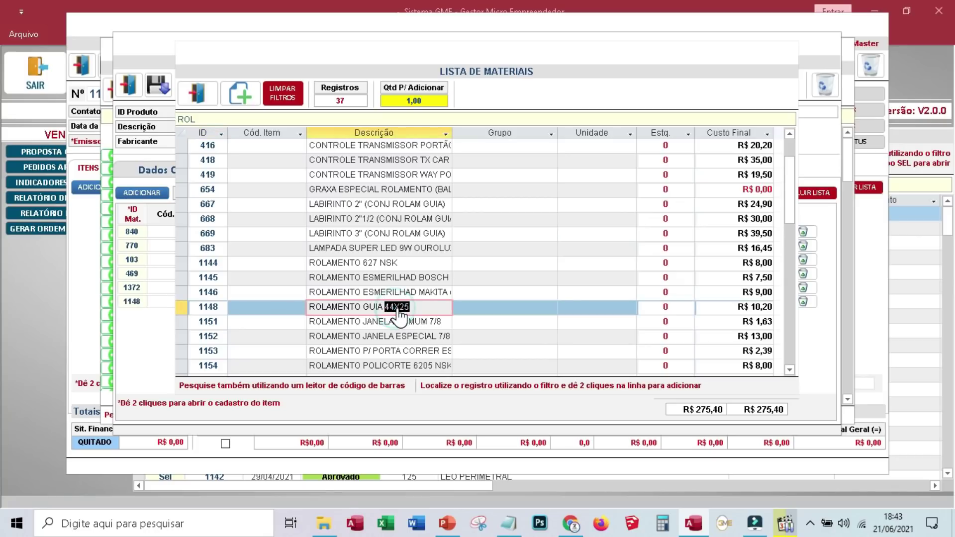
- Search the materials for "FECHADURA" and widen the description column to read the full lock names
double_click(231, 118)
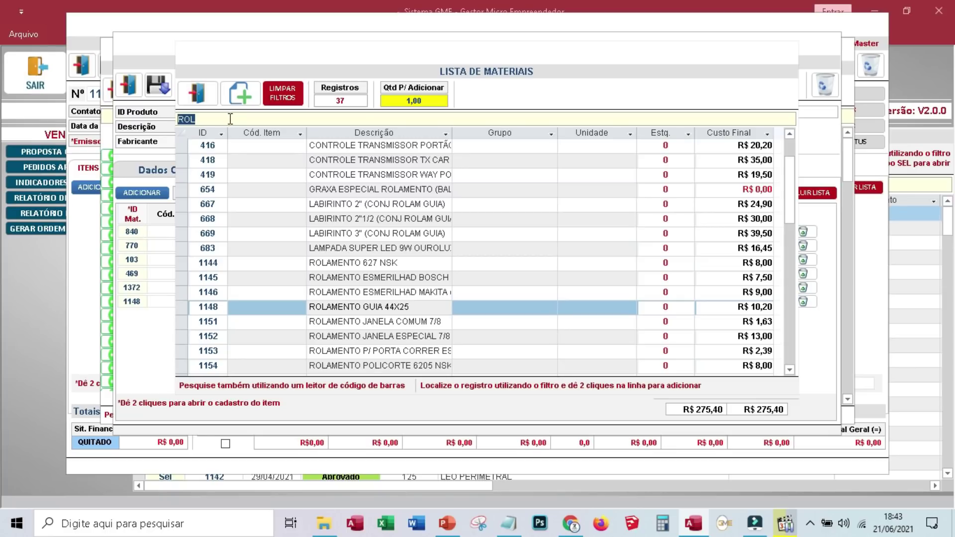
text(FECHADURA)
key(Return)
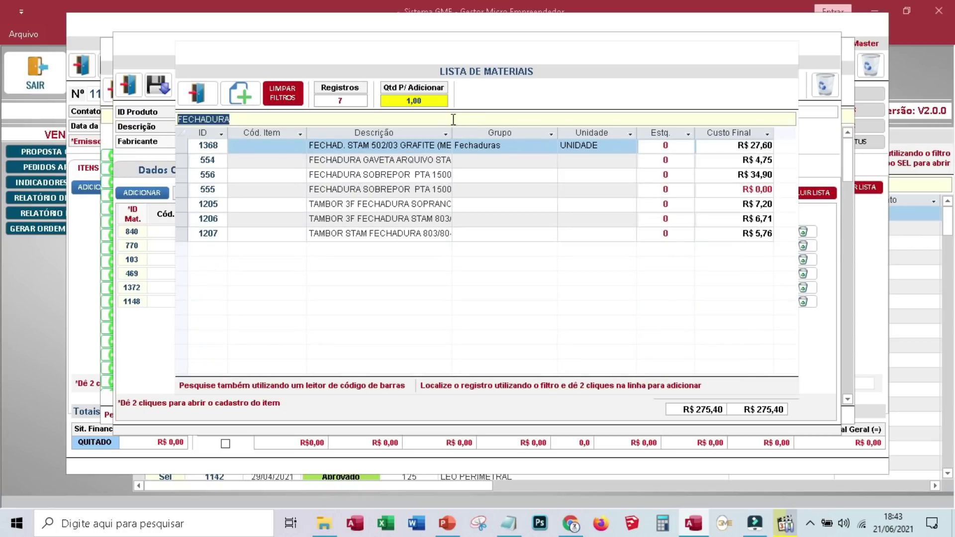
double_click(458, 132)
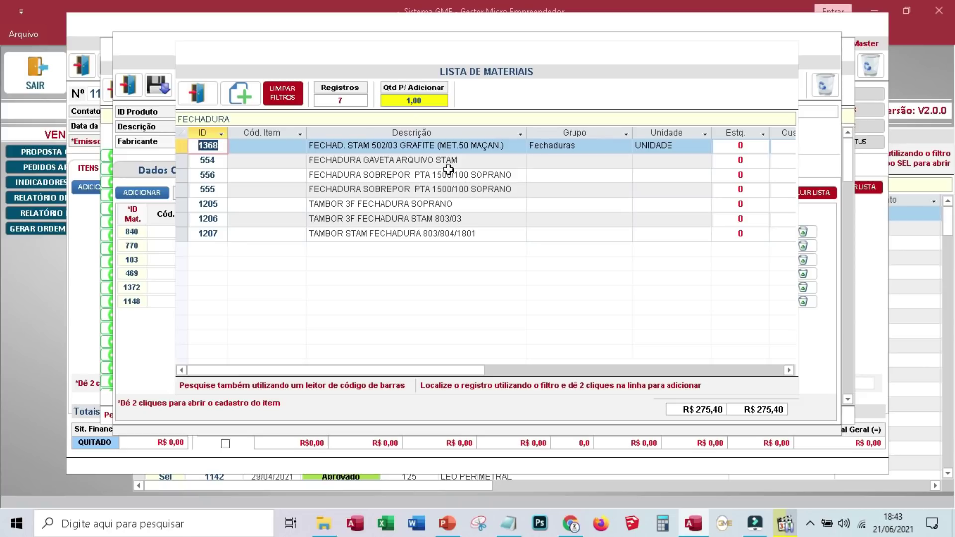
- Search the materials for "701/100" and add FECHAD. STAM 701/100 INOX SOBREPOR to the product
click(267, 118)
text(701/100)
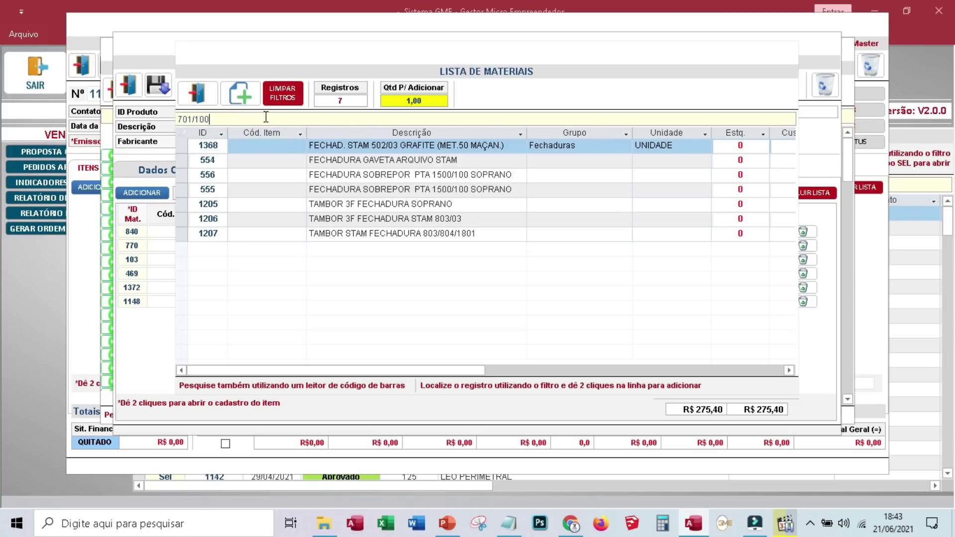
key(Return)
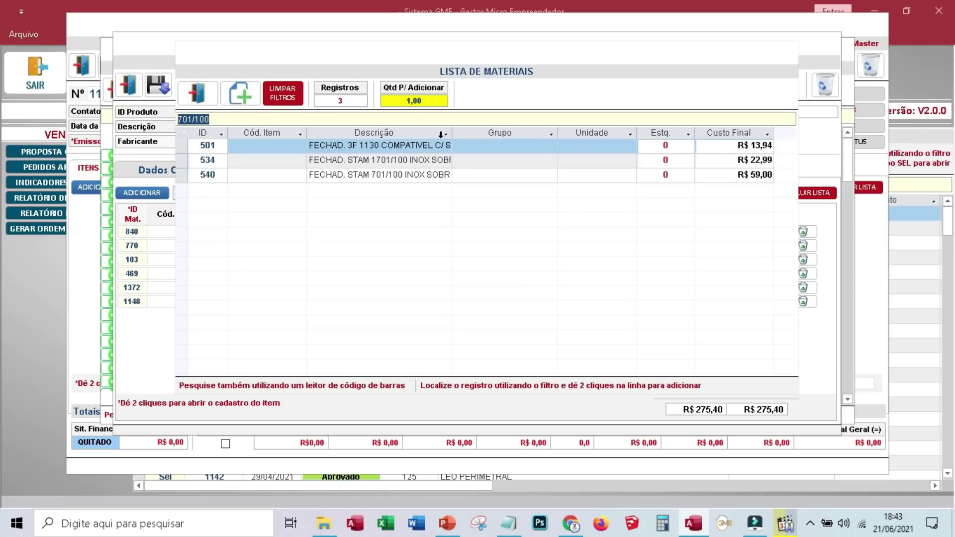
click(451, 130)
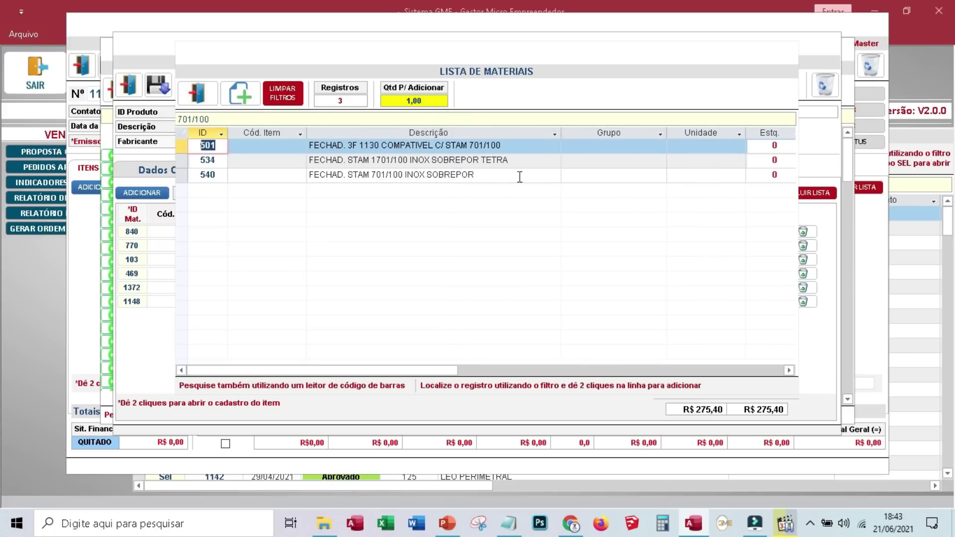
click(495, 175)
double_click(495, 175)
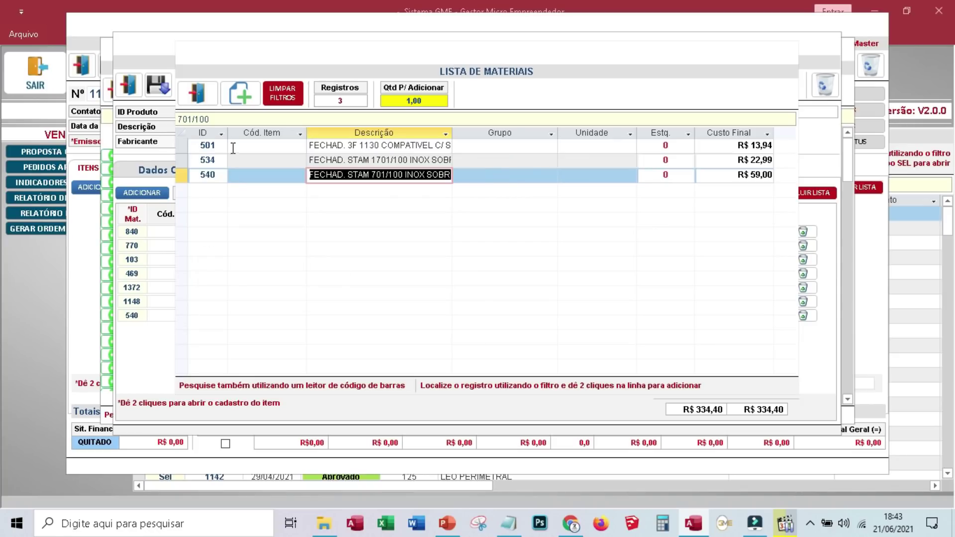
- Search the materials for "BATENTE" and add the BATENTE PORTÃO CORRER 35X25 to the product
click(216, 119)
text(BATENTE)
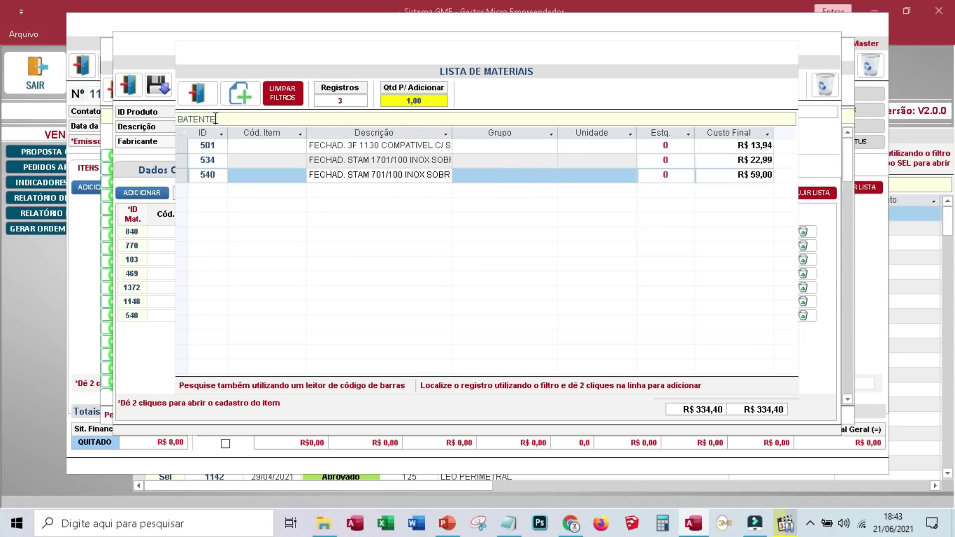
key(Return)
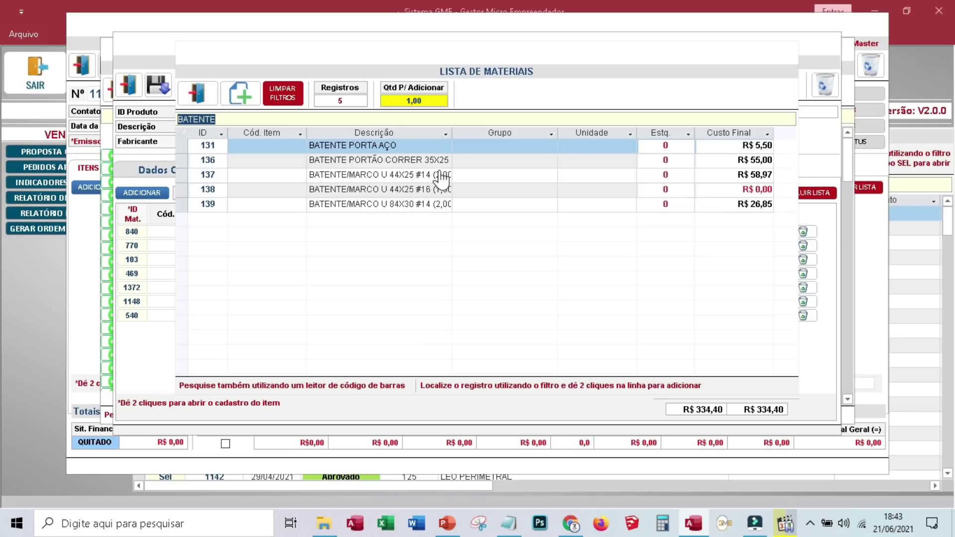
drag(452, 132, 553, 149)
double_click(472, 161)
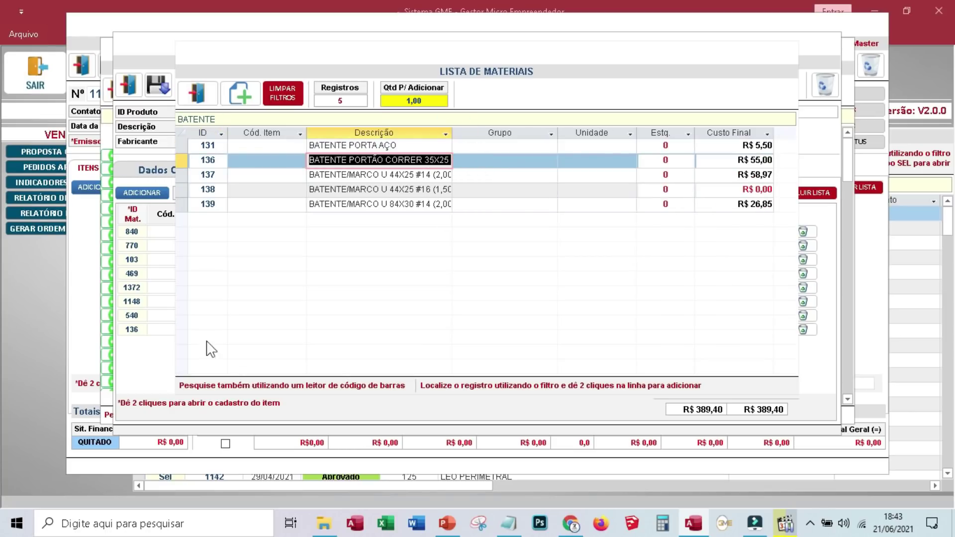
- Search the materials for "FERRO RED" and add FERRO REDONDO 5/8" to the product
click(232, 119)
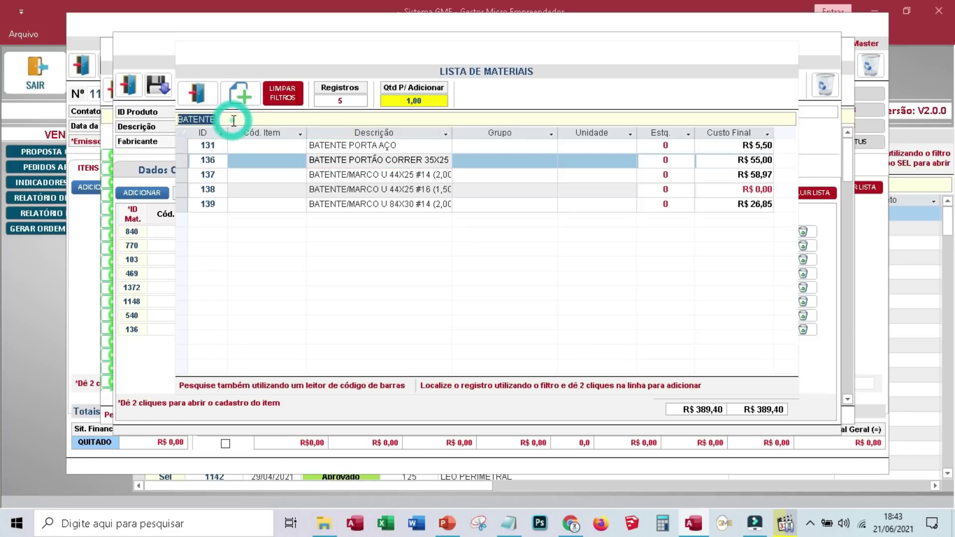
text(FERRO RED)
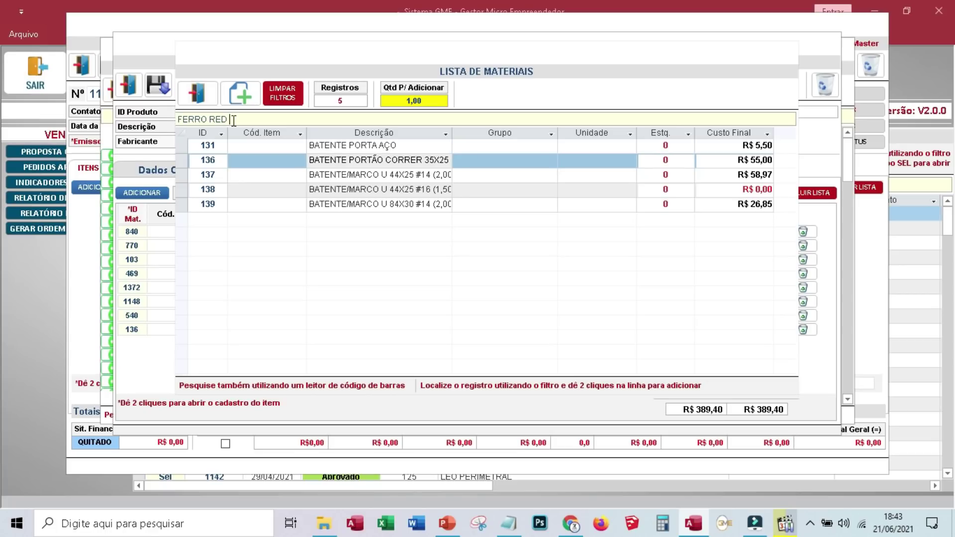
key(Return)
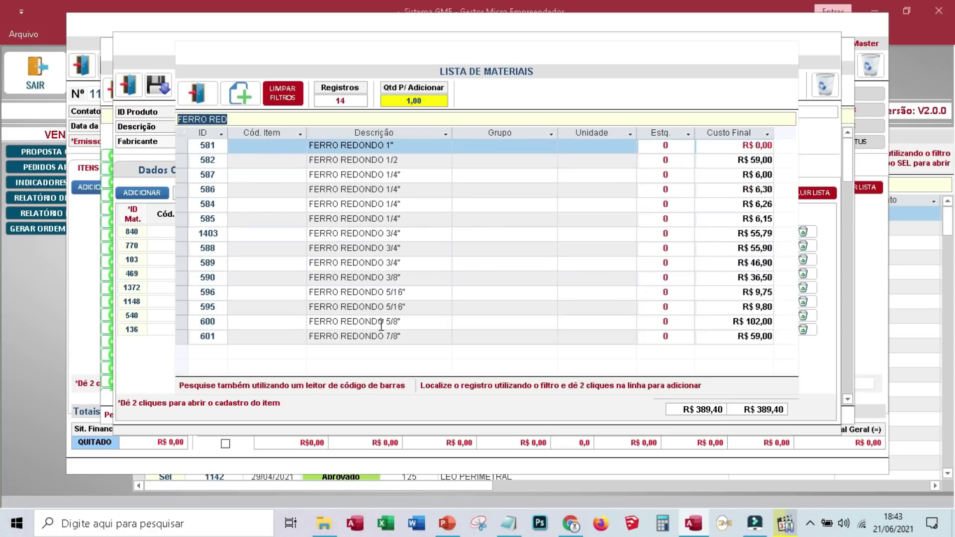
double_click(414, 321)
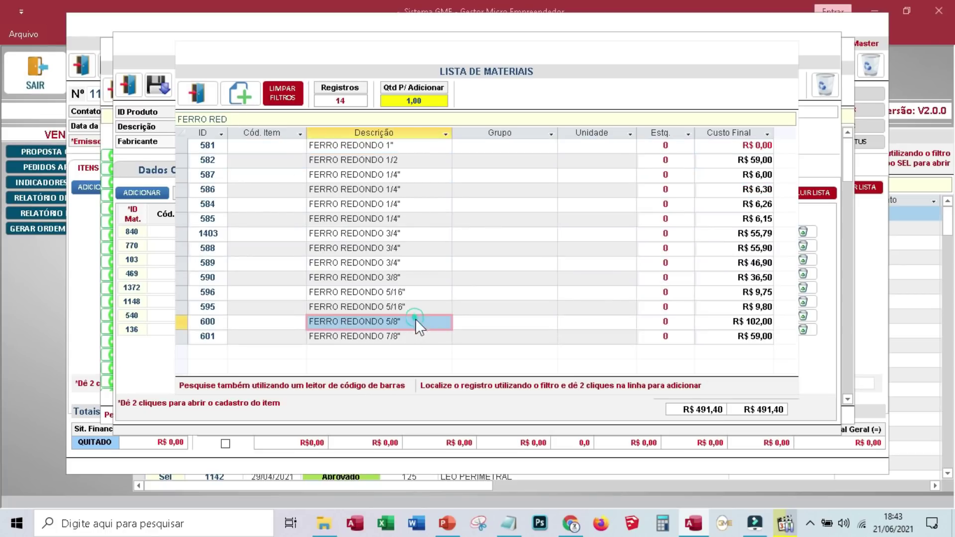
- Search the materials for "BARRA CHATA" and add BARRA CHATA 1/2"X1/8" MÉDIO to the product
click(347, 119)
text(BARRA CHATA)
key(Return)
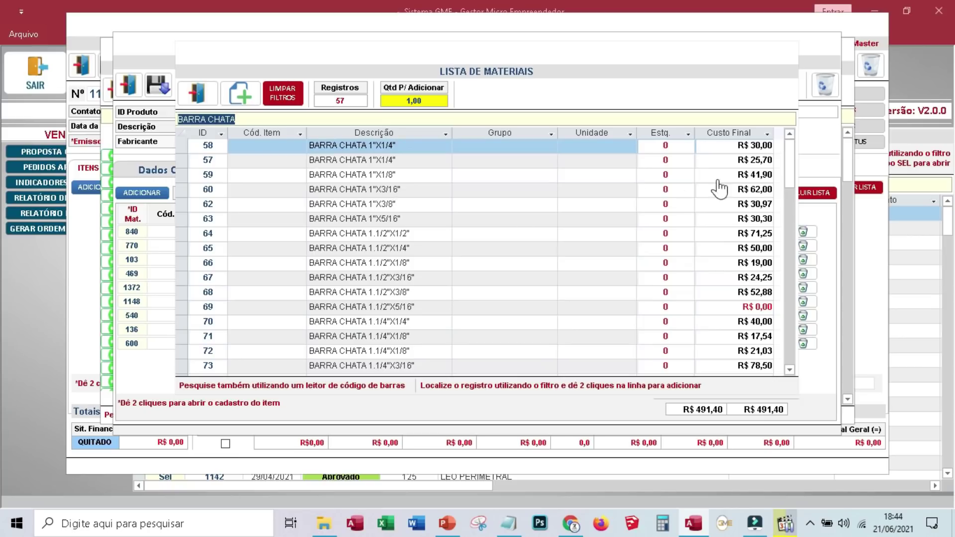
drag(789, 171, 799, 243)
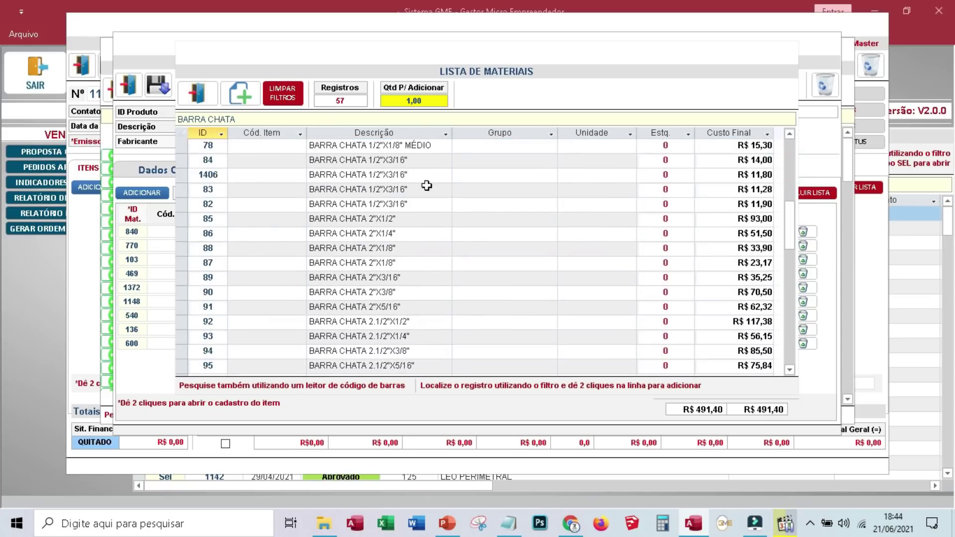
click(411, 147)
double_click(411, 147)
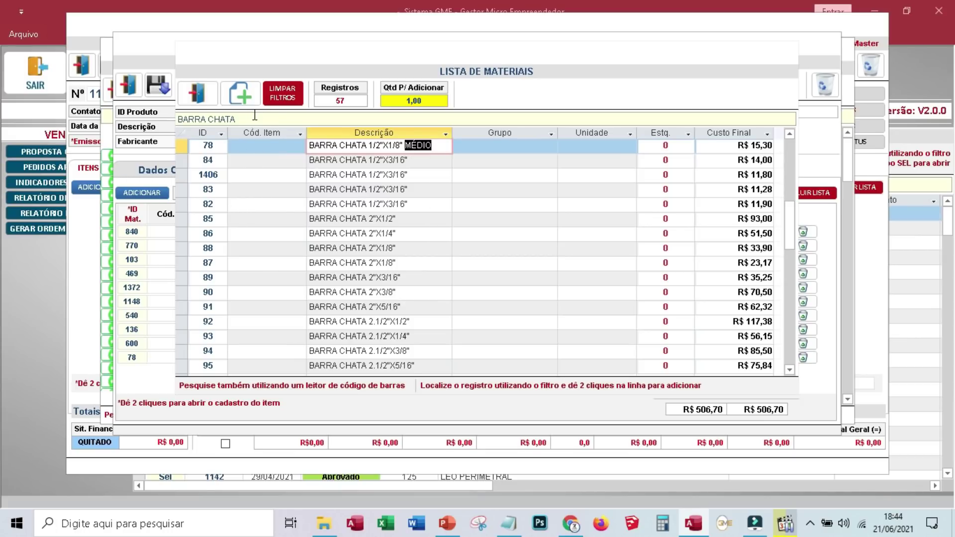
- Search the materials for "LAMBRI" and add the LAMBRI ONDUL #20 (0,90) SOB MED to the product
drag(244, 118, 178, 118)
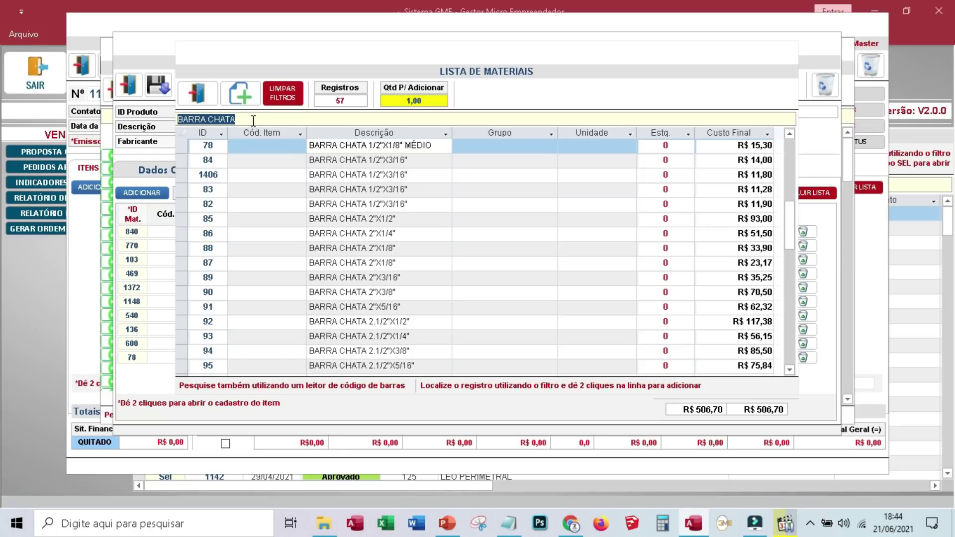
text(LAMBRI)
key(Return)
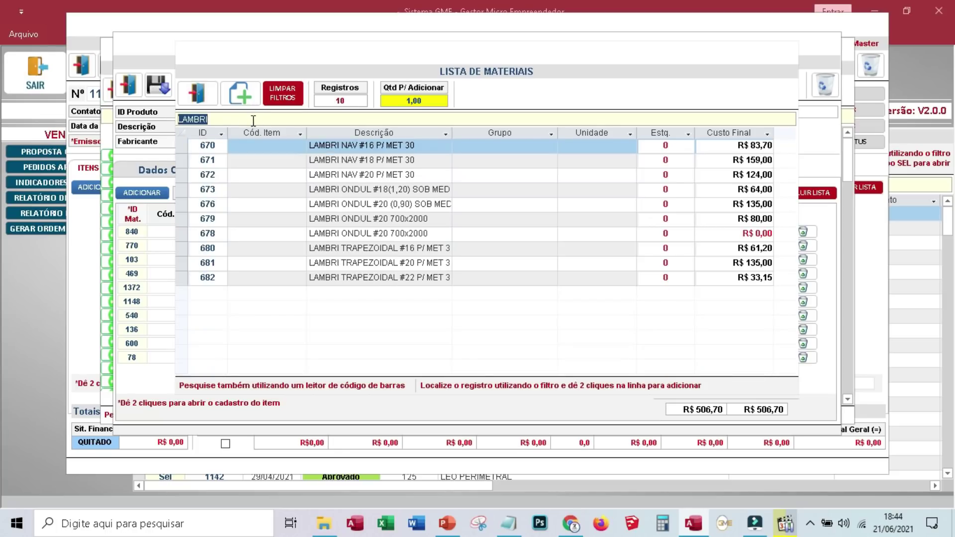
double_click(413, 204)
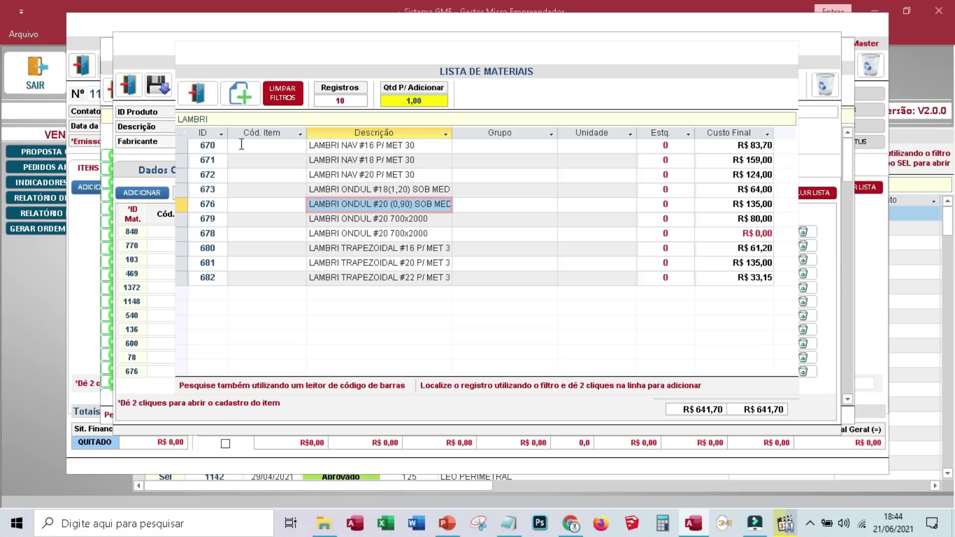
- Search the materials for "ZARC" and add the ZARCÃO PRIMER VERMELHO ÓXIDO to the product
double_click(188, 119)
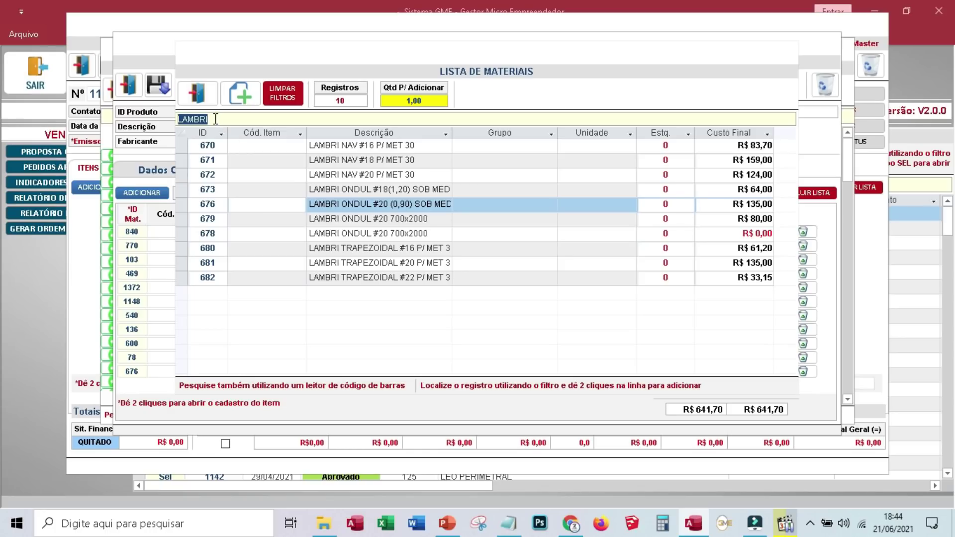
text(ZARC)
key(Return)
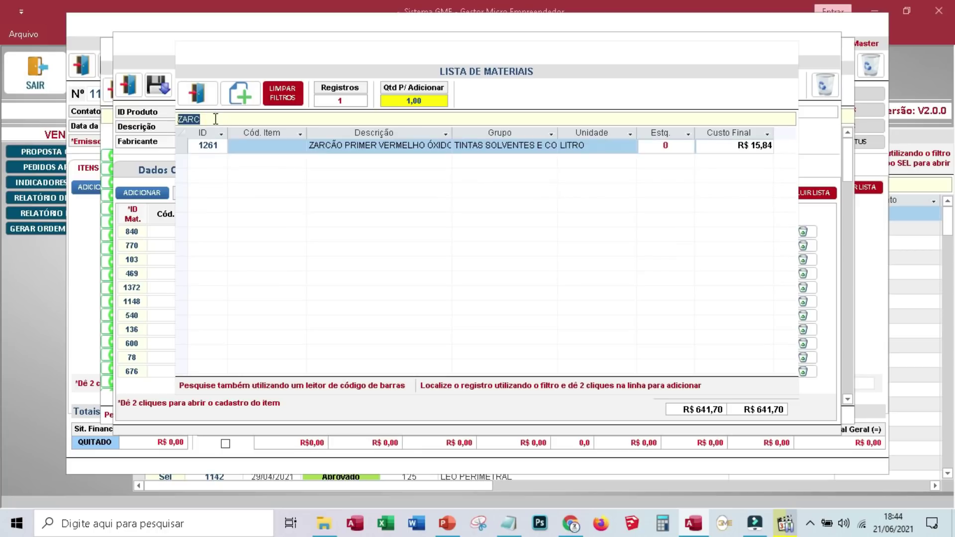
double_click(368, 149)
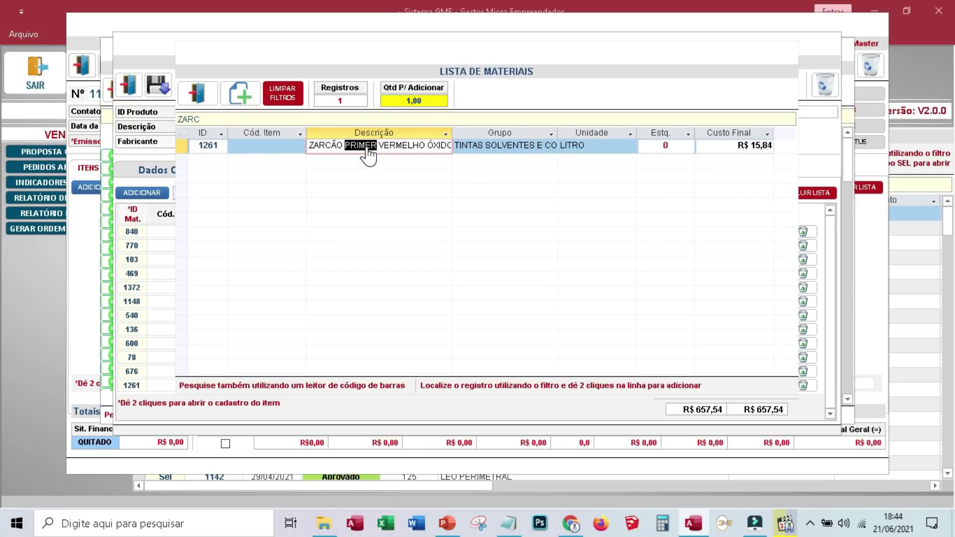
- Search the materials for "TINNE" and add TINNER (LITRO) to the product
click(174, 118)
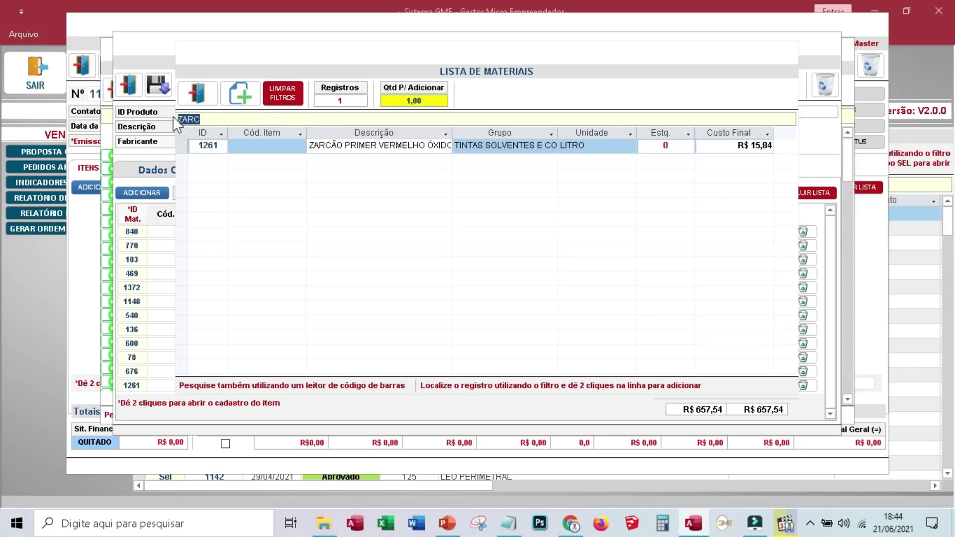
text(TINNE)
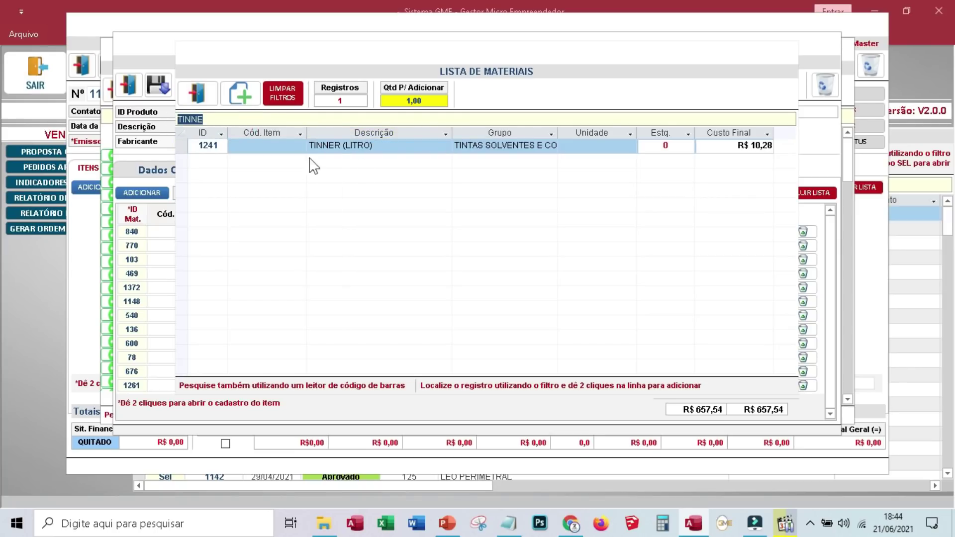
double_click(379, 148)
- Search the materials for "ENERGIA" and add ENERGIA to the product
click(369, 118)
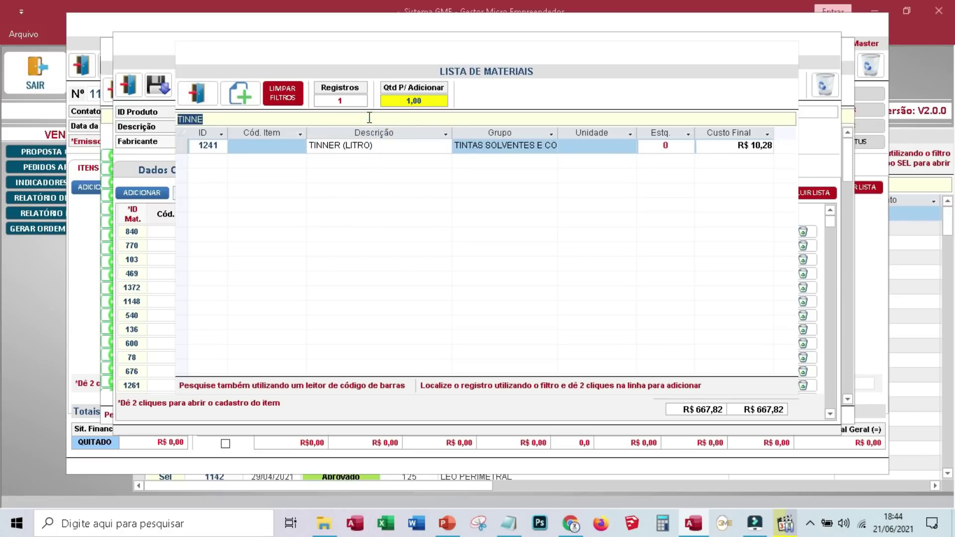
text(ENE)
click(369, 117)
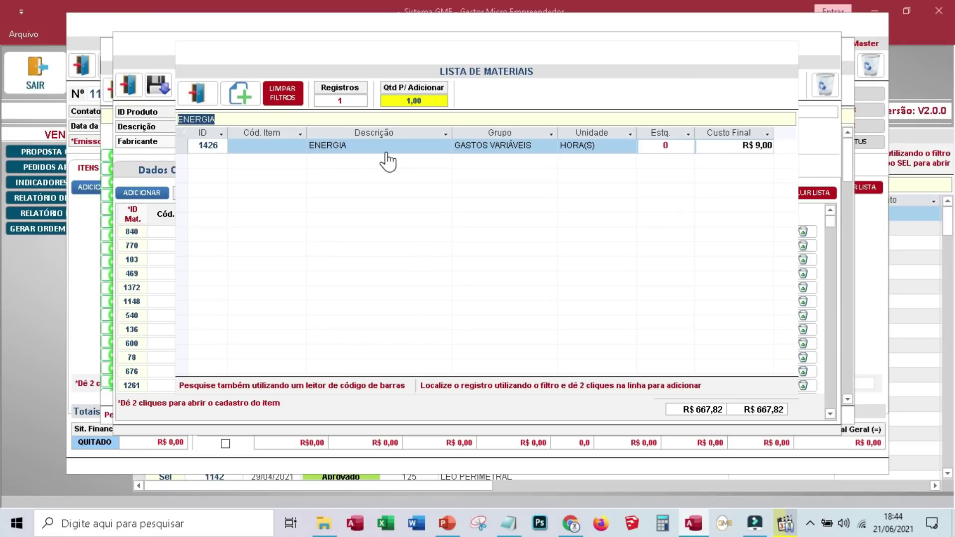
double_click(387, 149)
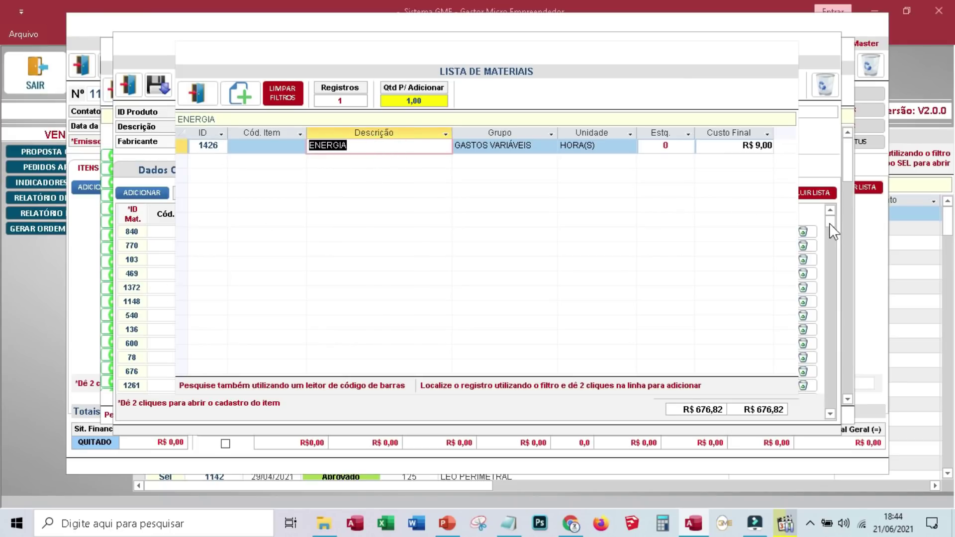
- Search the materials for "SOLDAG" and add SOLDAGEM MIG MAG to the product
click(321, 118)
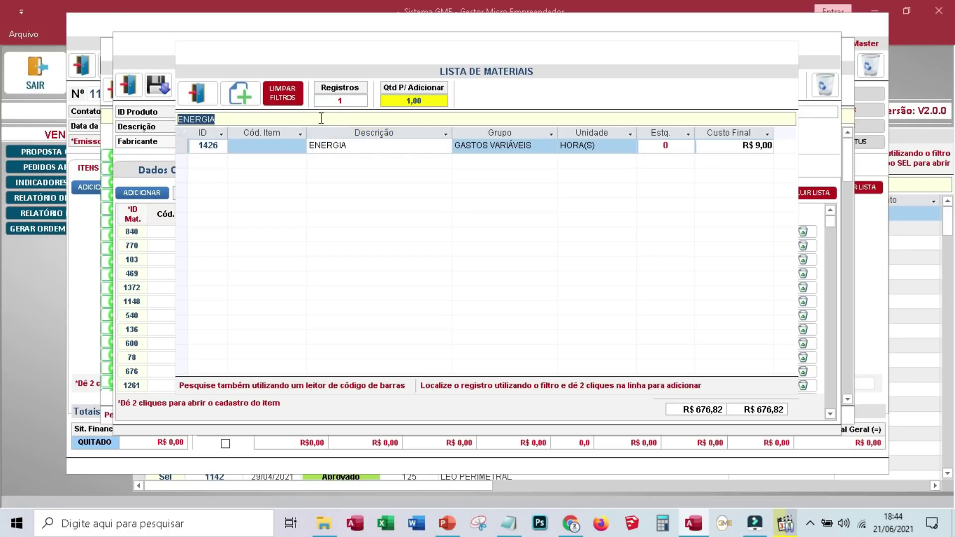
text(S)
key(Return)
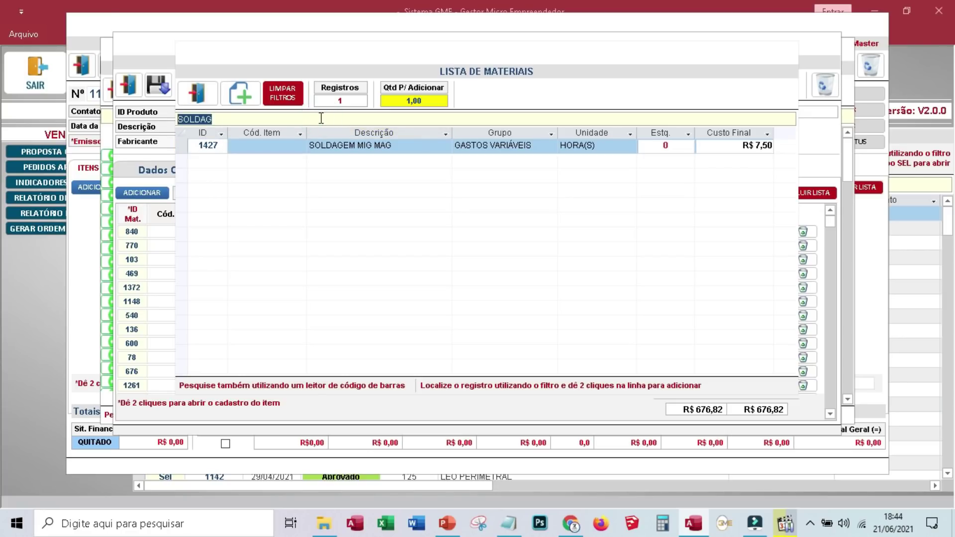
double_click(349, 147)
- Search the materials for "CUSTO", add CUSTO FIXO DE HORA TRABALHADA to the product, and close the materials list
click(255, 118)
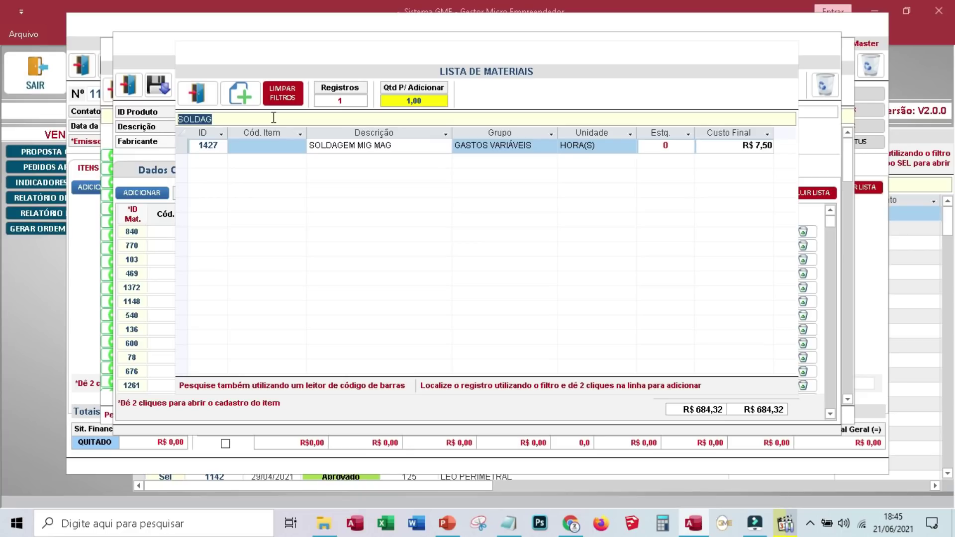
text(CUSTO)
key(Return)
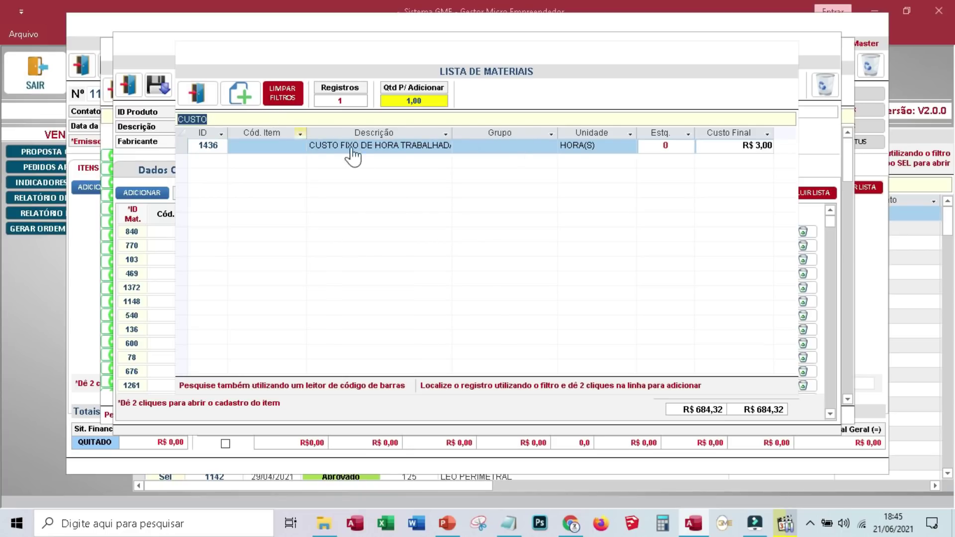
double_click(393, 146)
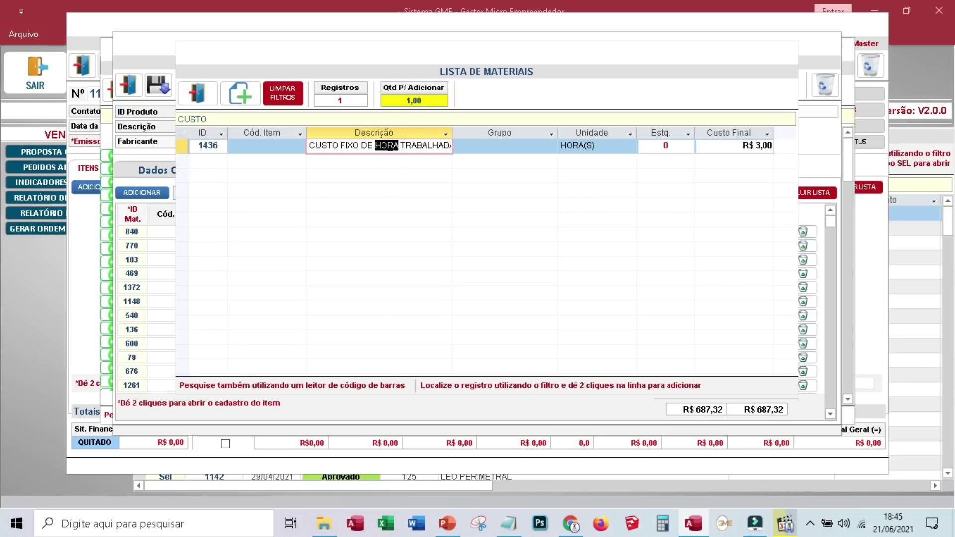
click(198, 95)
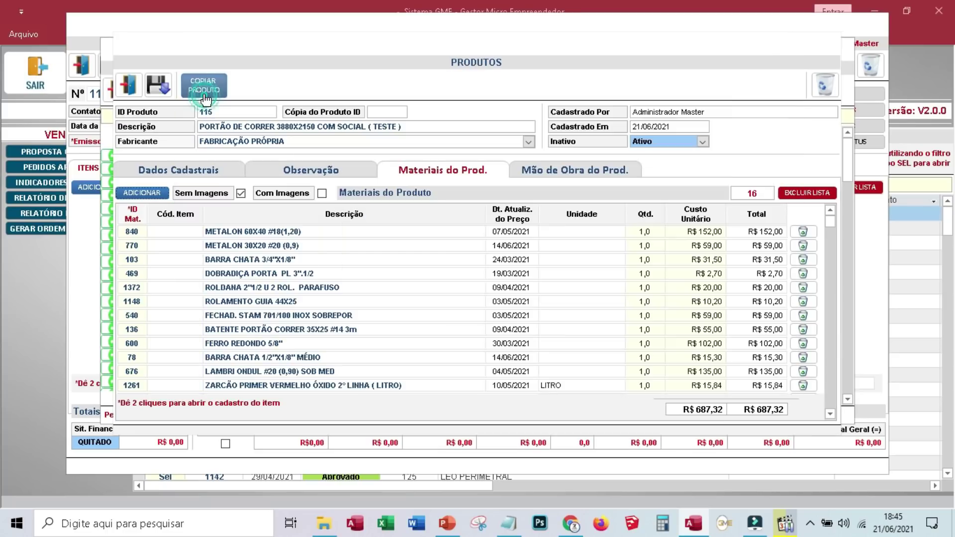
- Bring up Calculator and arrange it beside the product form so the material quantities remain readable
drag(831, 225, 828, 351)
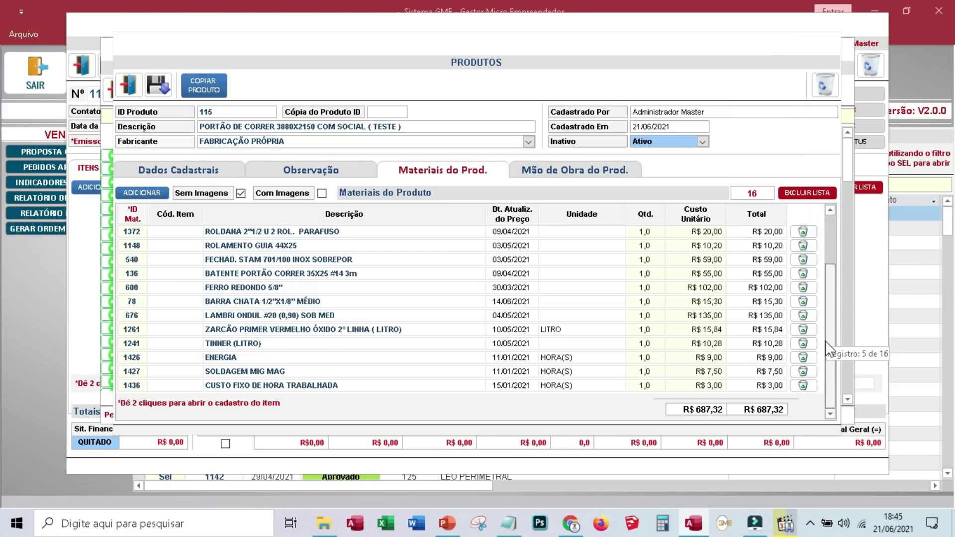
scroll(403, 326, up, 2)
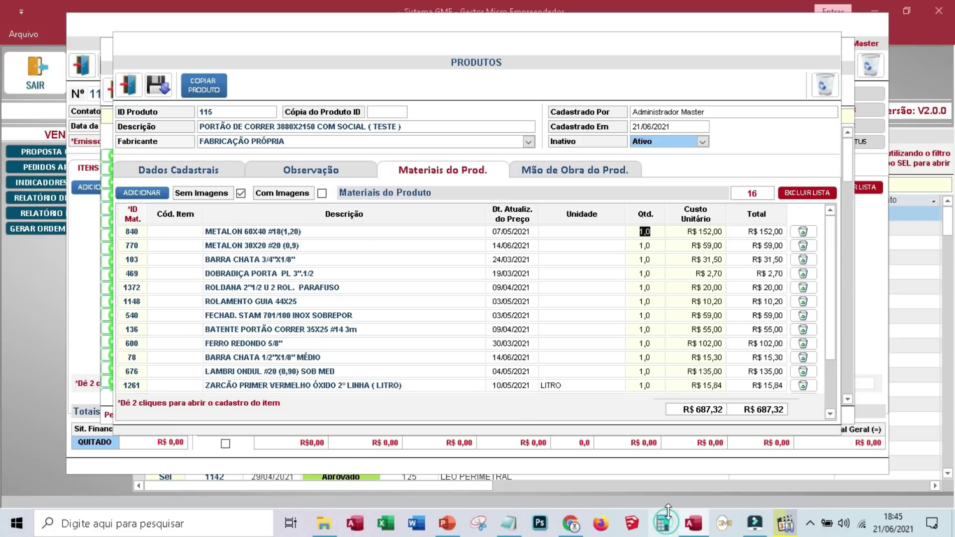
click(447, 524)
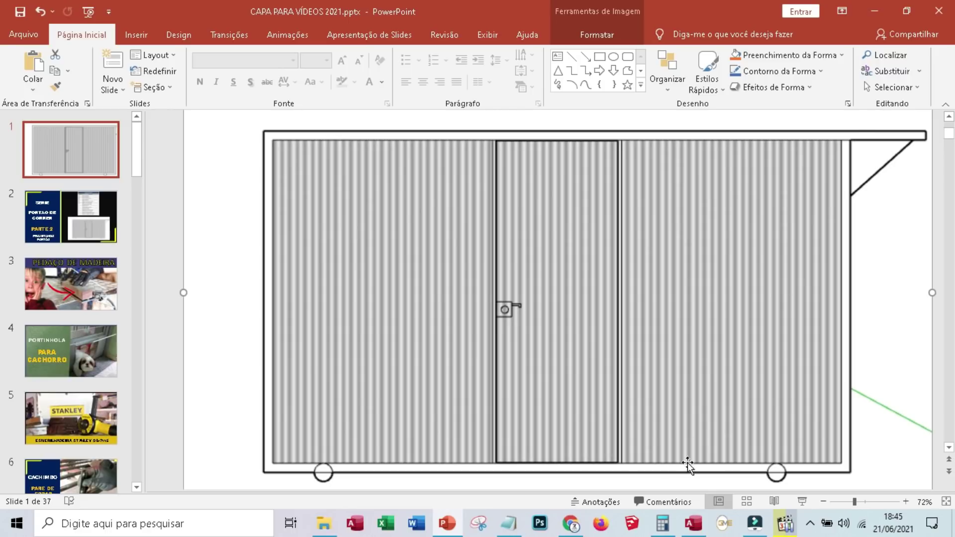
click(571, 530)
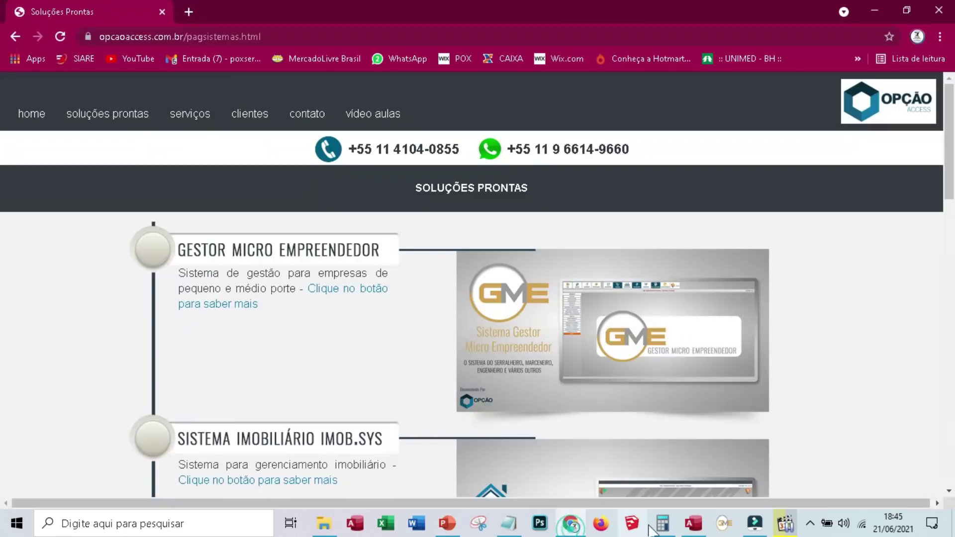
click(662, 525)
click(695, 524)
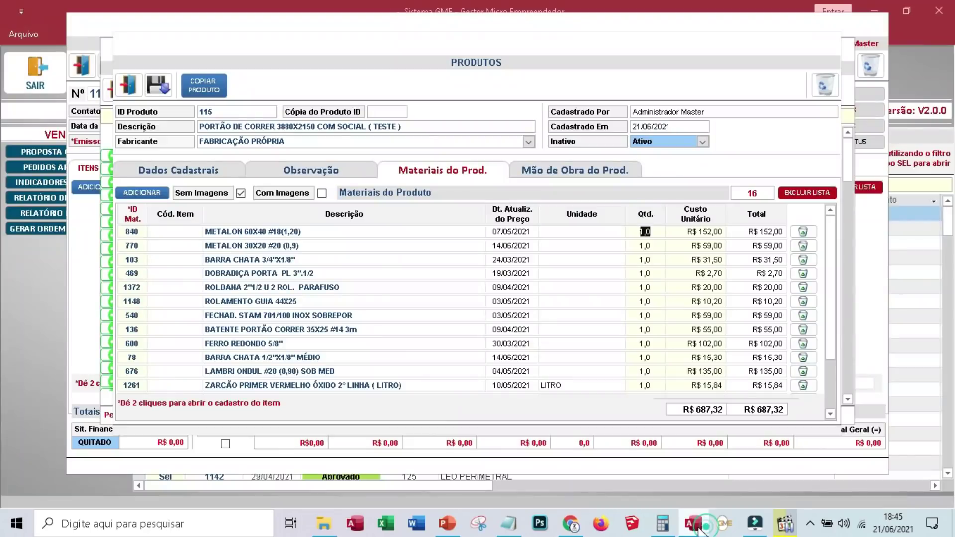
click(662, 524)
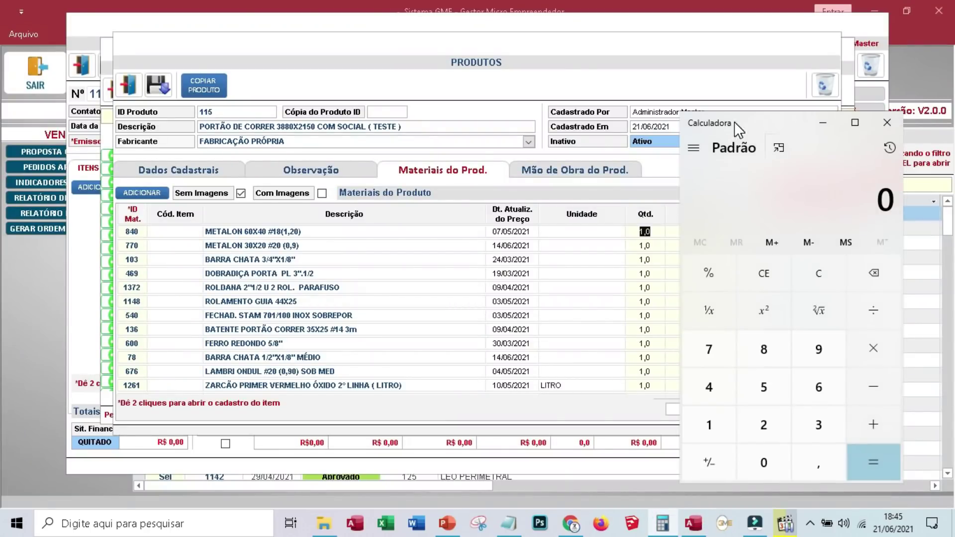
click(571, 38)
click(657, 527)
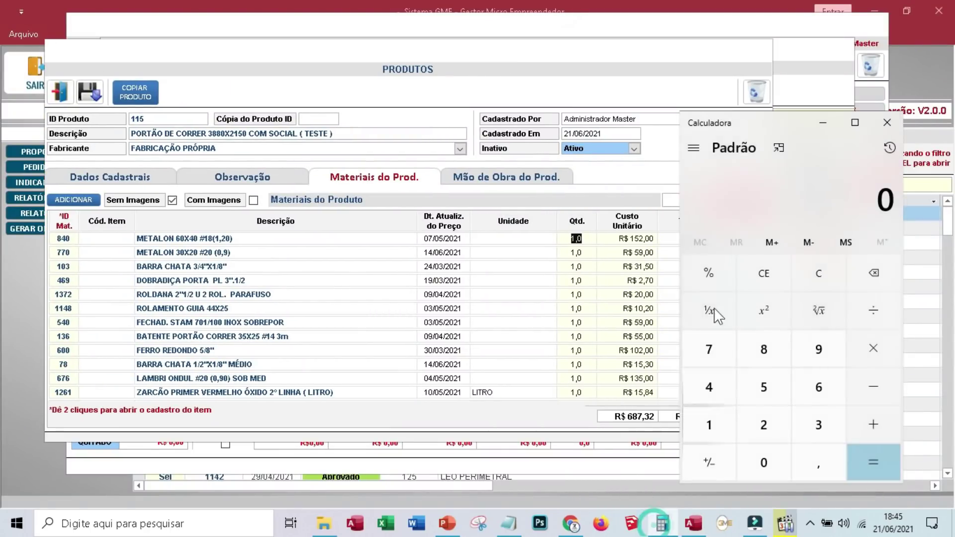
drag(769, 113, 788, 51)
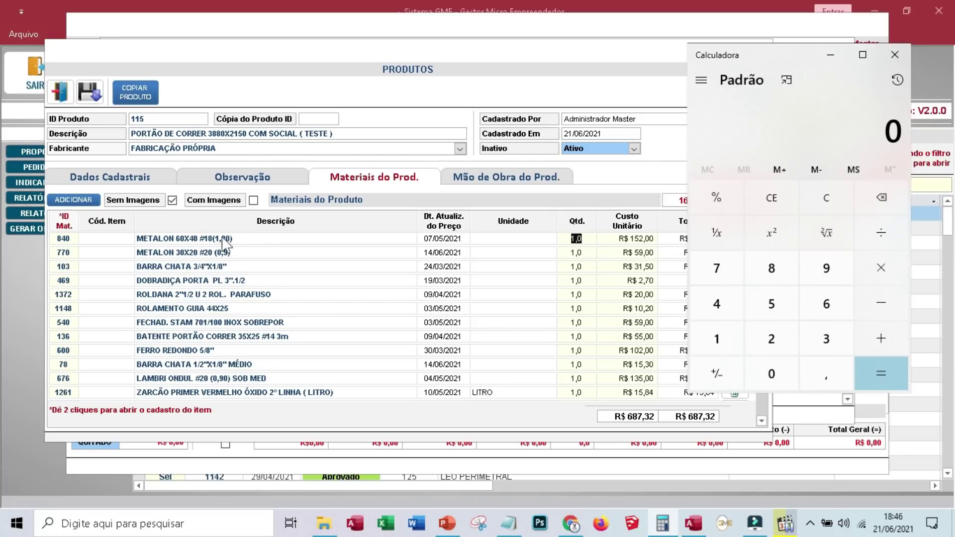
- Add the gate's width and height in Calculator as 3,88 + 2,15
click(831, 330)
click(829, 376)
click(787, 264)
click(786, 265)
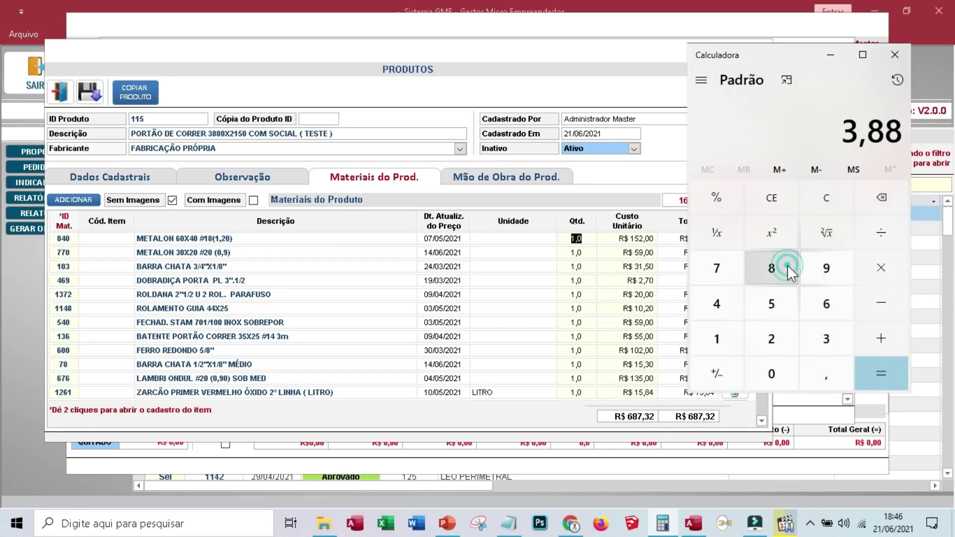
click(772, 339)
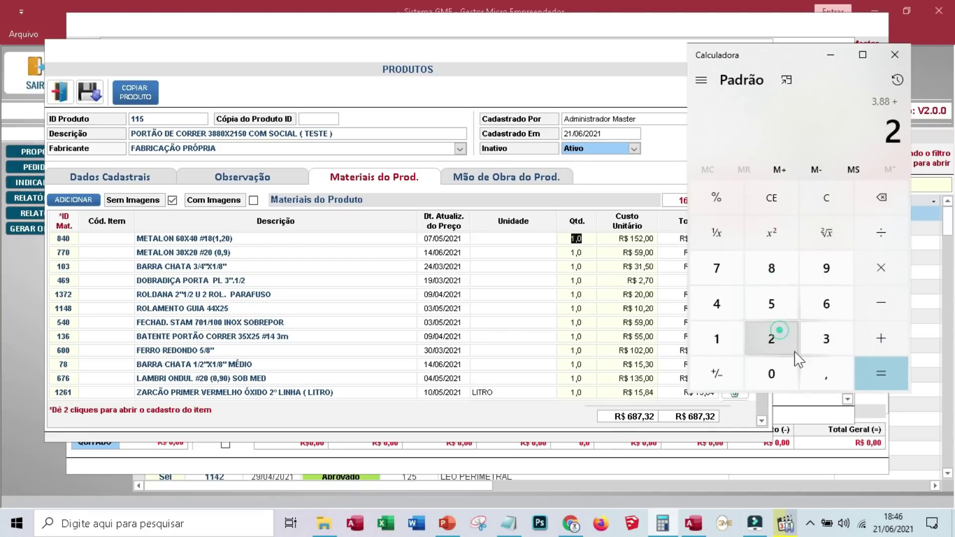
click(826, 376)
click(715, 337)
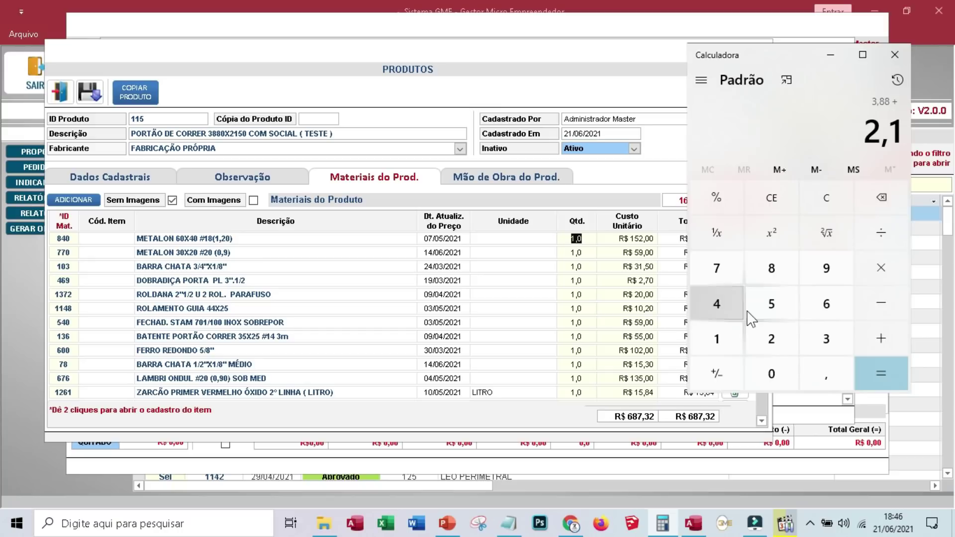
click(771, 302)
click(875, 375)
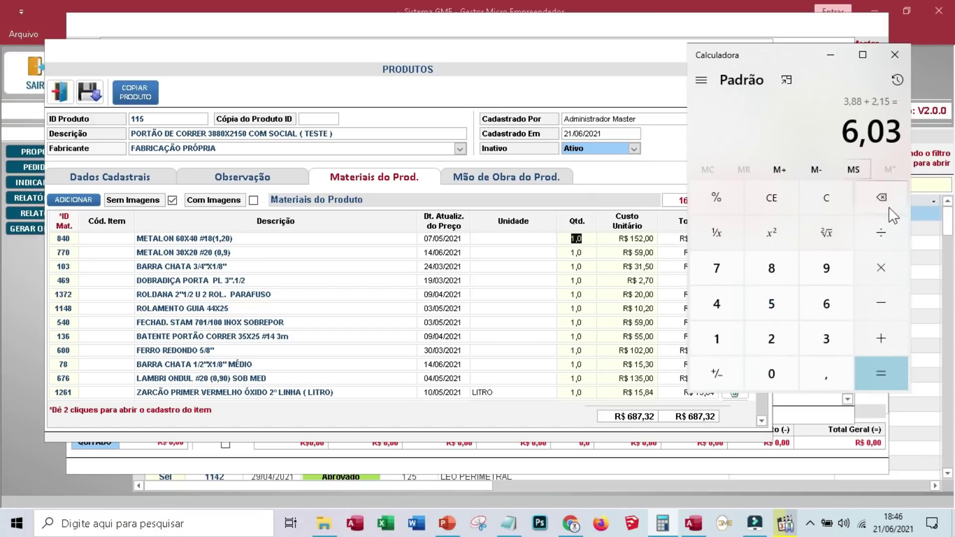
- Multiply the width and height sum by 2 and divide it by 6 to get the number of bars
click(881, 269)
click(790, 336)
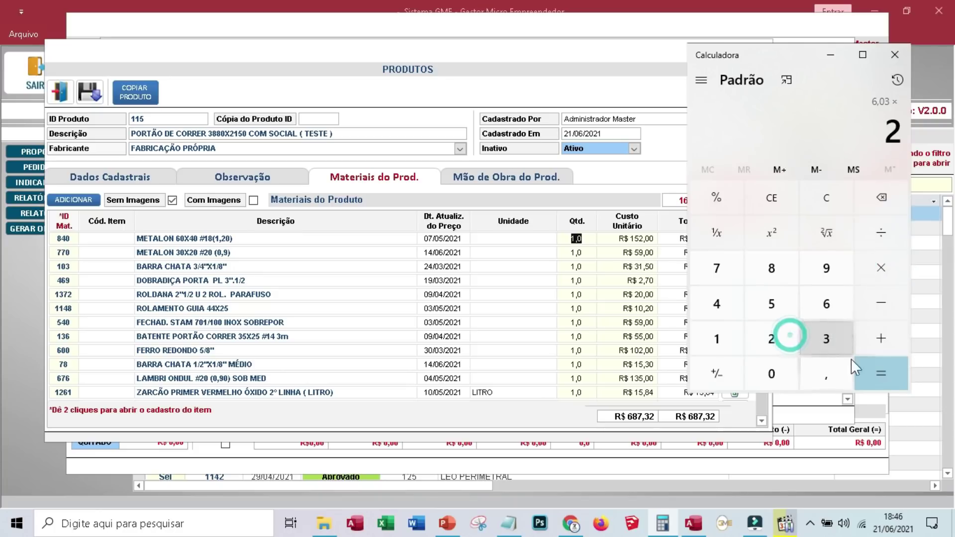
click(881, 380)
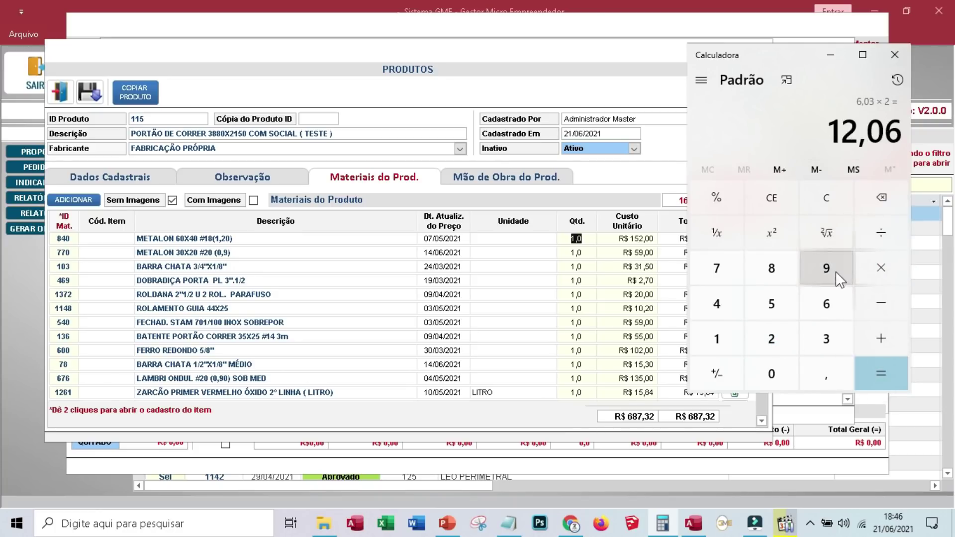
click(876, 235)
click(828, 303)
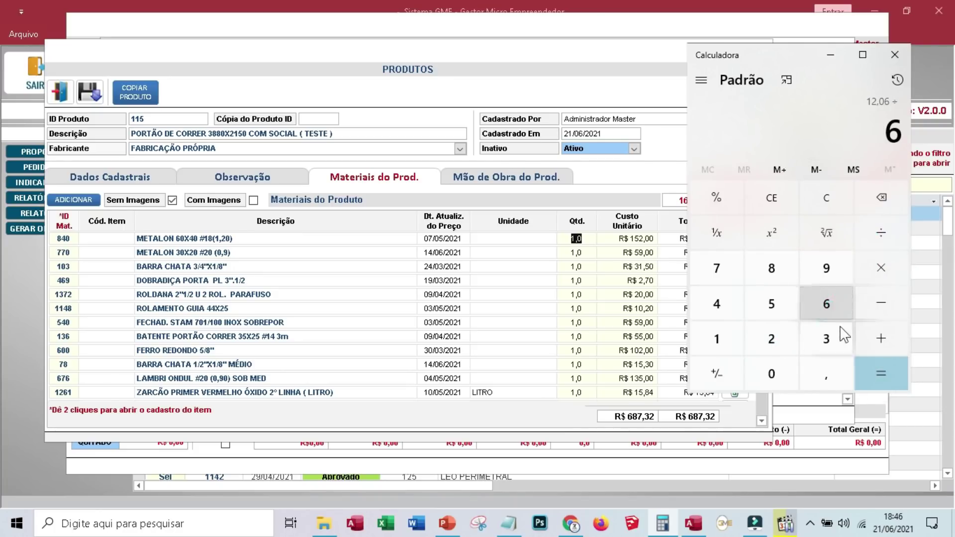
click(882, 374)
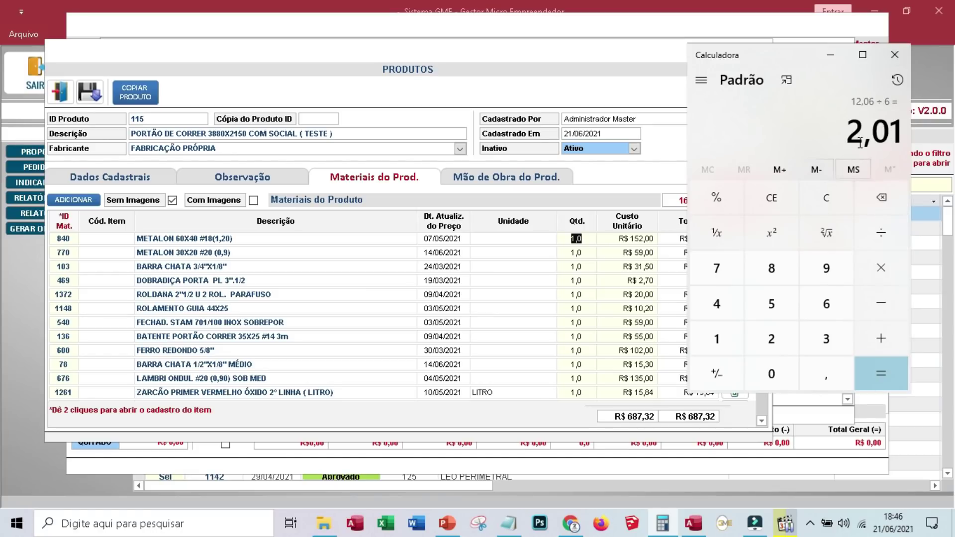
- Set the quantity of METALON 60X40 #18(1,20) in the product's material list to 2,1
click(596, 230)
text(2,1)
key(Tab)
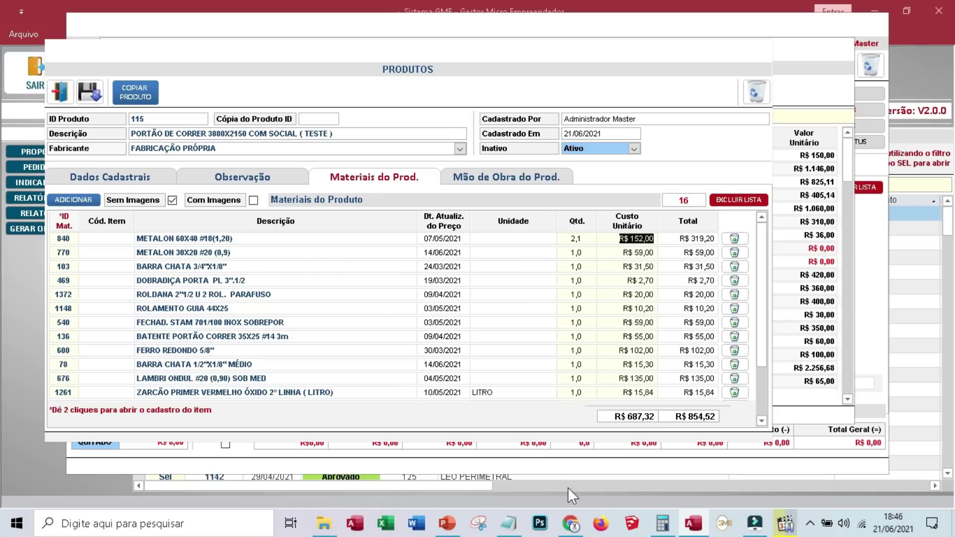
- Return to Calculator, clear the previous result, and enter 2,01
click(662, 523)
click(826, 199)
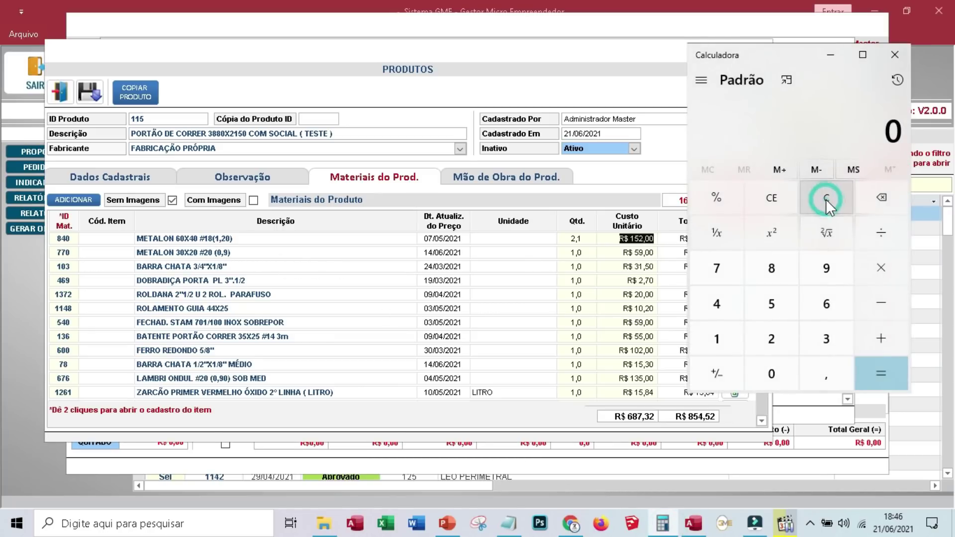
text(2,)
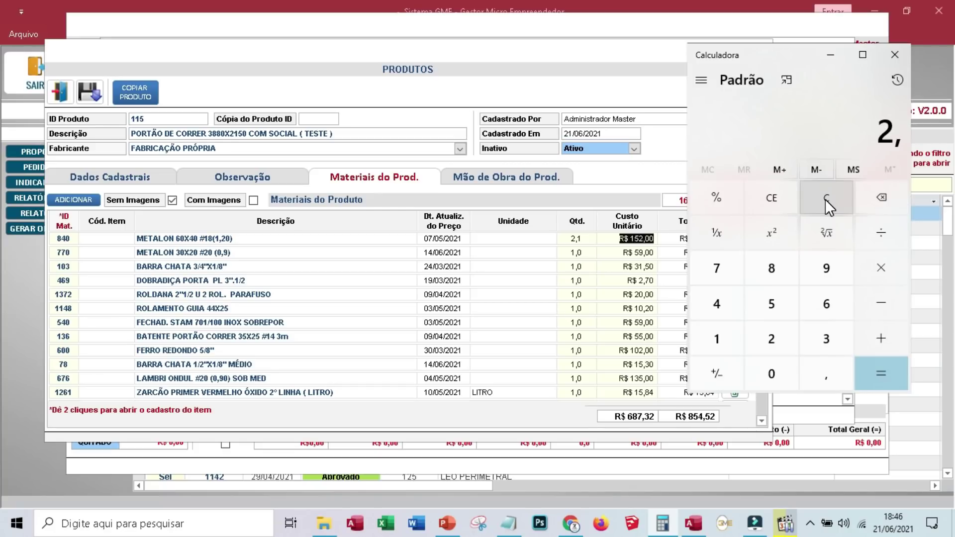
text(01)
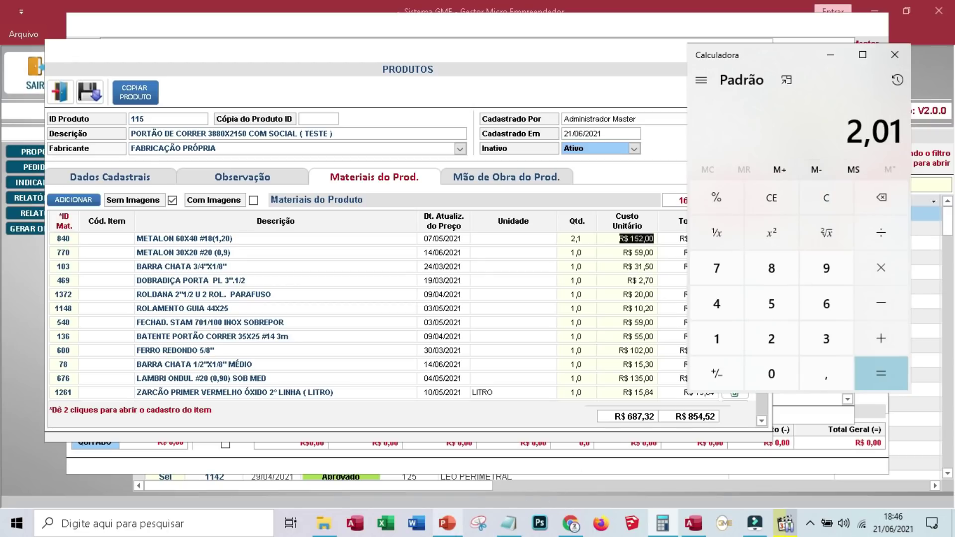
- Consult the gate drawing in PowerPoint and multiply 2,01 by 2 in Calculator
click(447, 524)
scroll(493, 426, up, 2)
drag(492, 428, 493, 397)
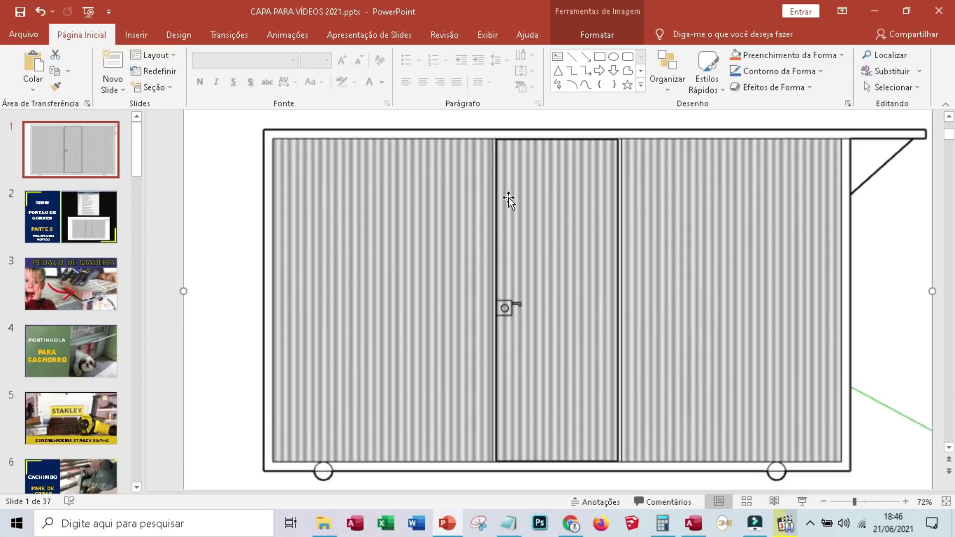
click(662, 524)
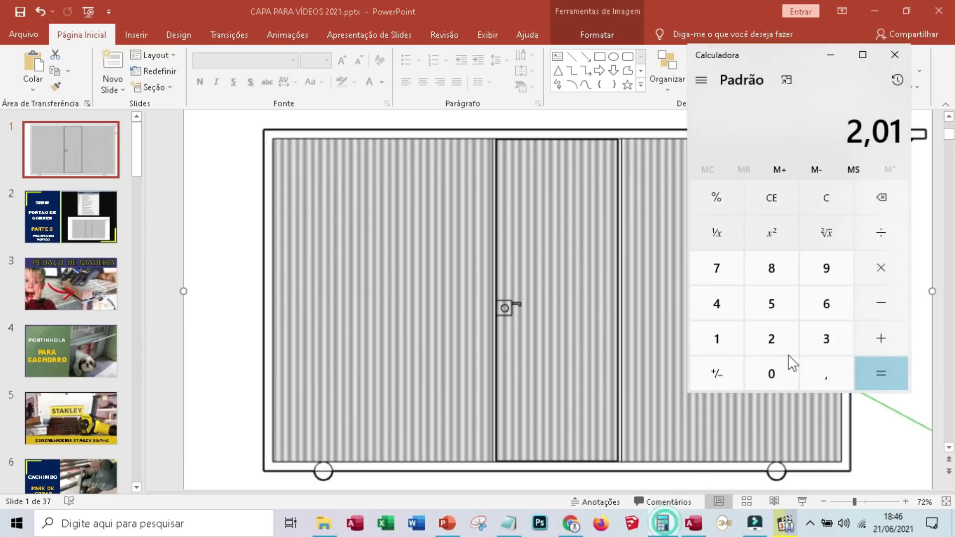
click(879, 270)
click(777, 336)
click(879, 372)
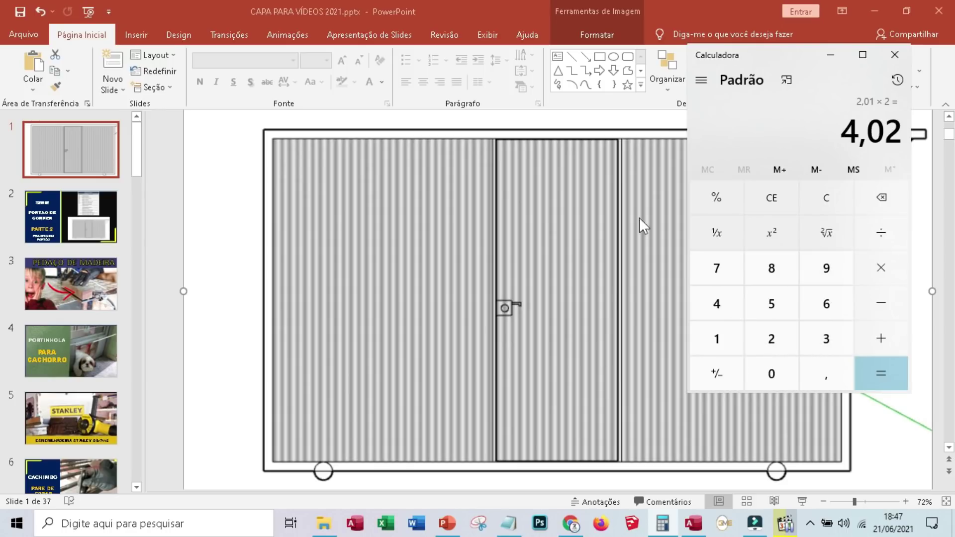
- Add 4, 0,8 and another 0,8 to the current result in Calculator
click(875, 339)
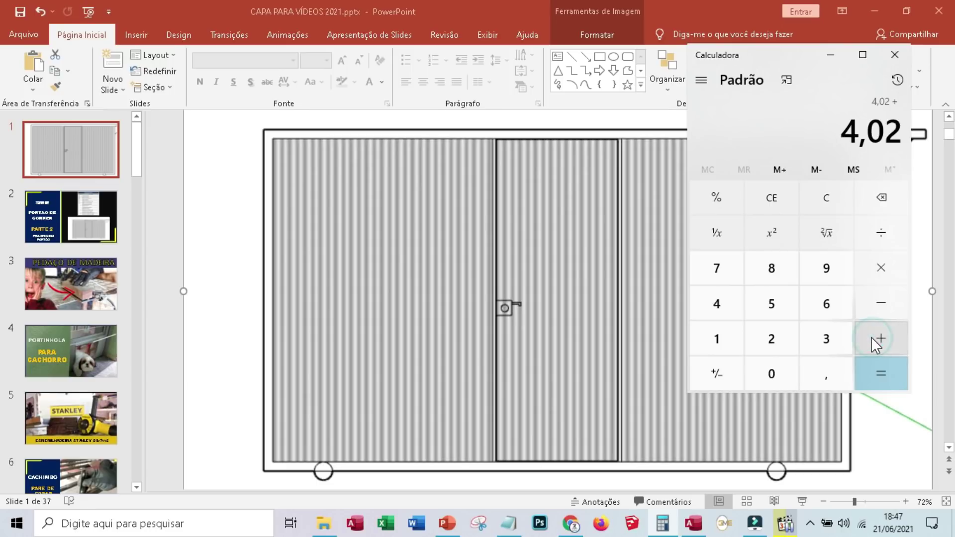
click(726, 301)
click(890, 374)
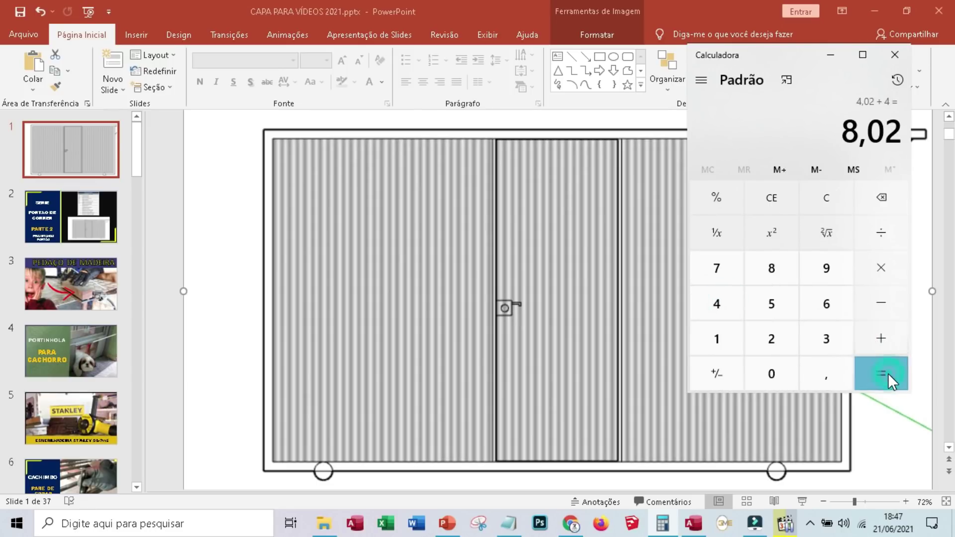
click(886, 338)
click(822, 379)
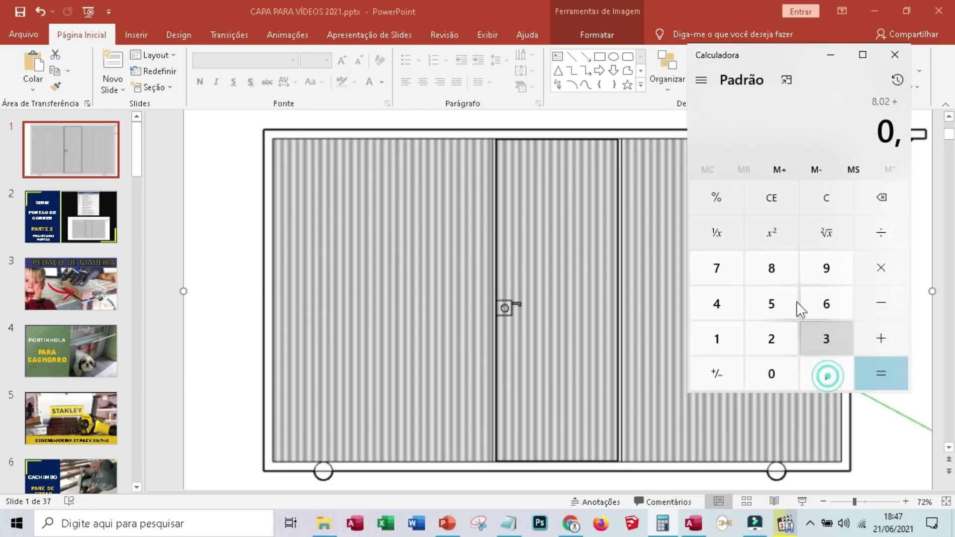
click(776, 271)
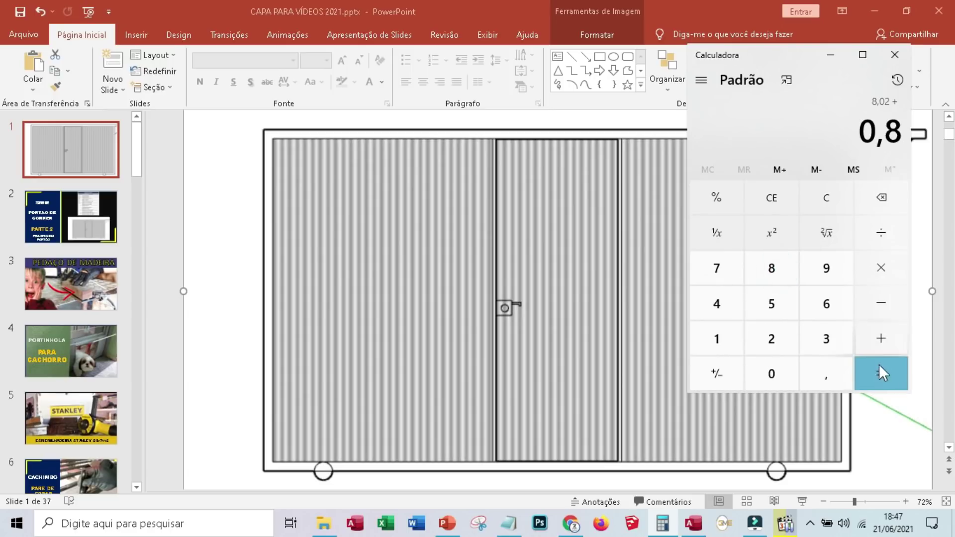
click(889, 334)
click(819, 377)
click(776, 276)
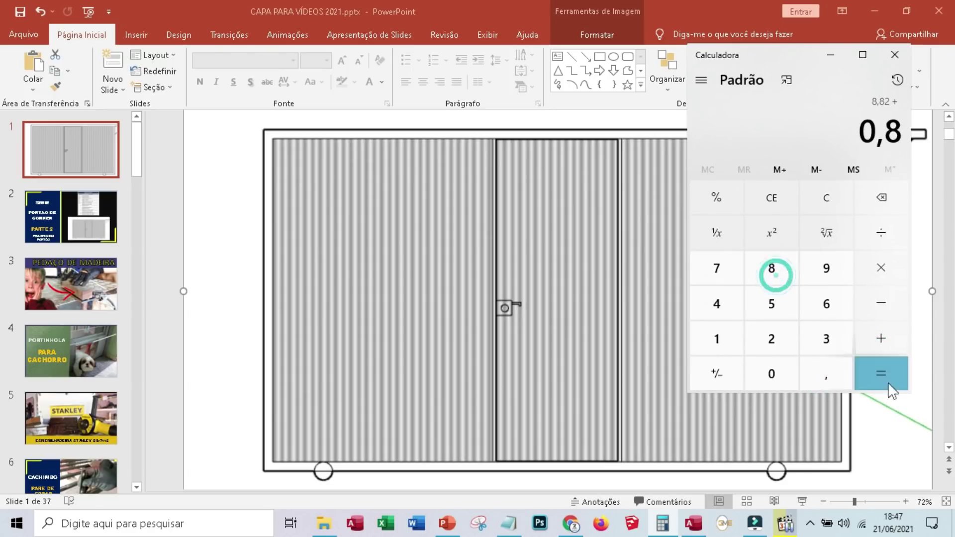
click(888, 377)
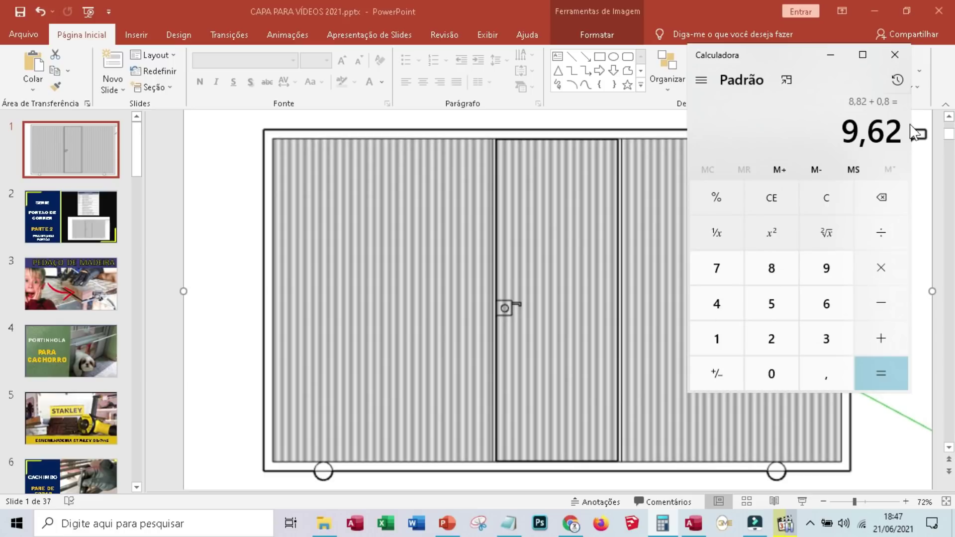
- Divide the sum by 6 and set the quantity of METALON 30X20 #20 (0,9) in the product's material list to 1,61
click(879, 234)
click(828, 301)
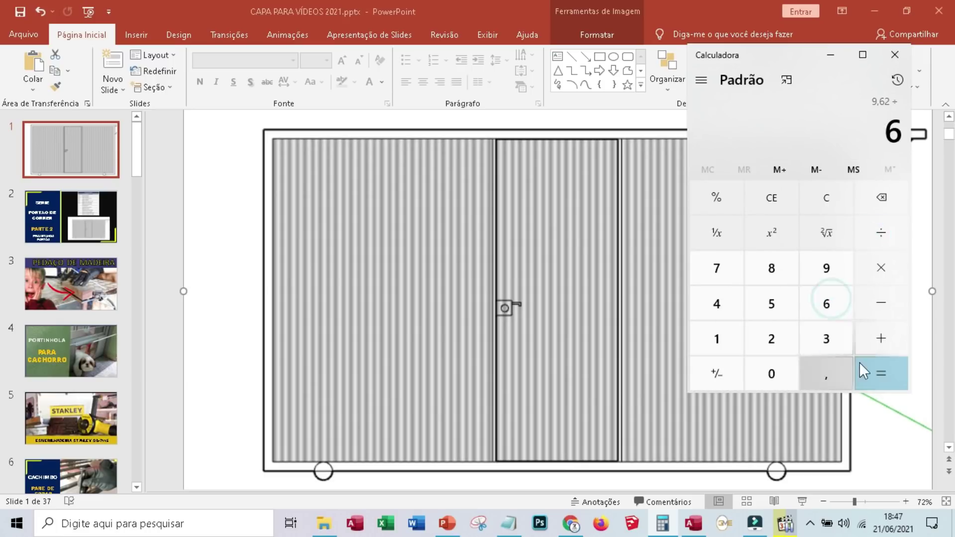
click(865, 371)
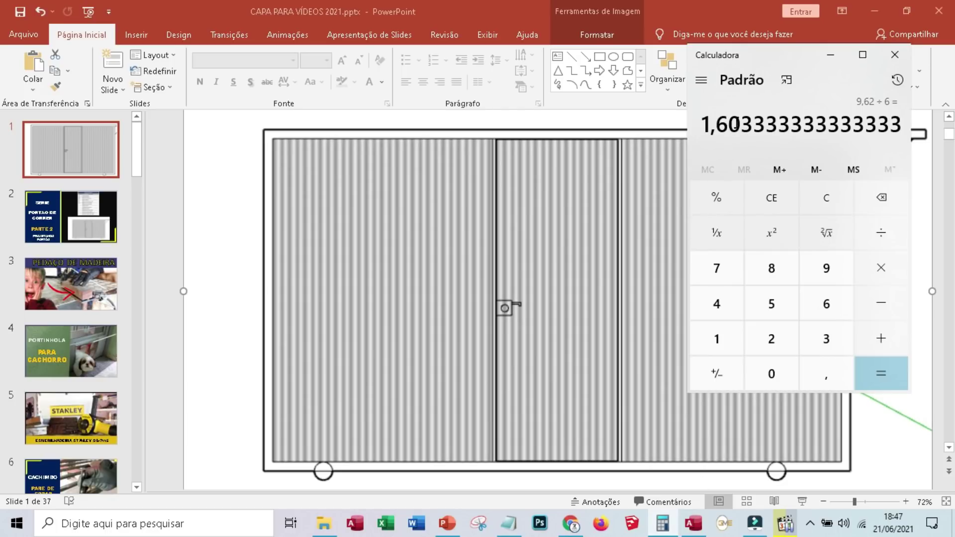
click(696, 529)
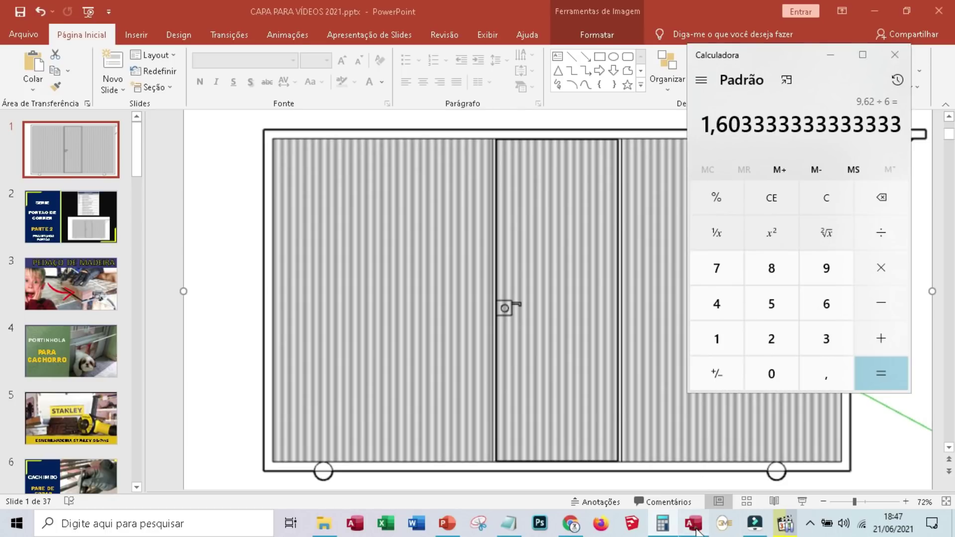
click(587, 253)
text(1,61)
key(Tab)
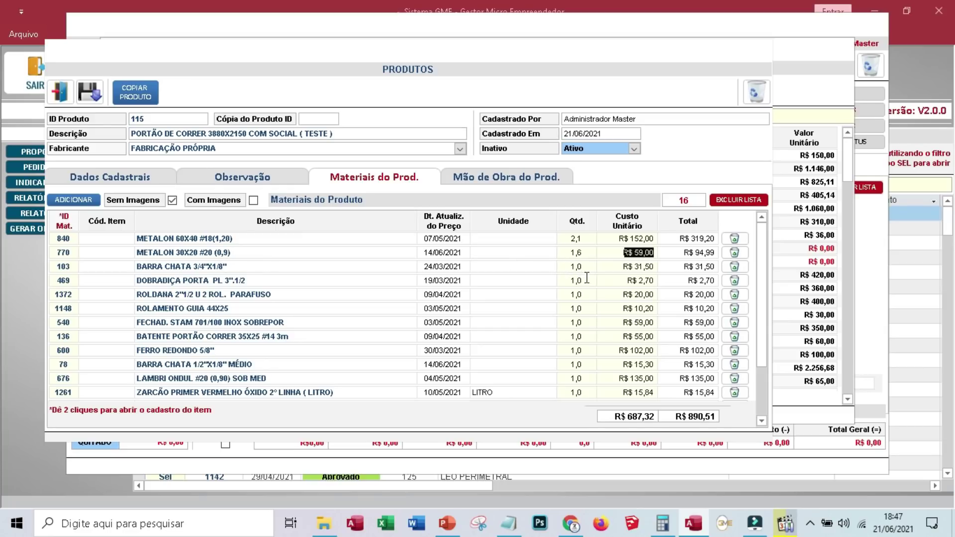
- Set the quantity of DOBRADIÇA PORTA PL 3".1/2 to 3 and of ROLDANA 2"1/2 U 2 ROL. PARAFUSO to 2
click(572, 282)
text(3)
key(Tab)
click(567, 294)
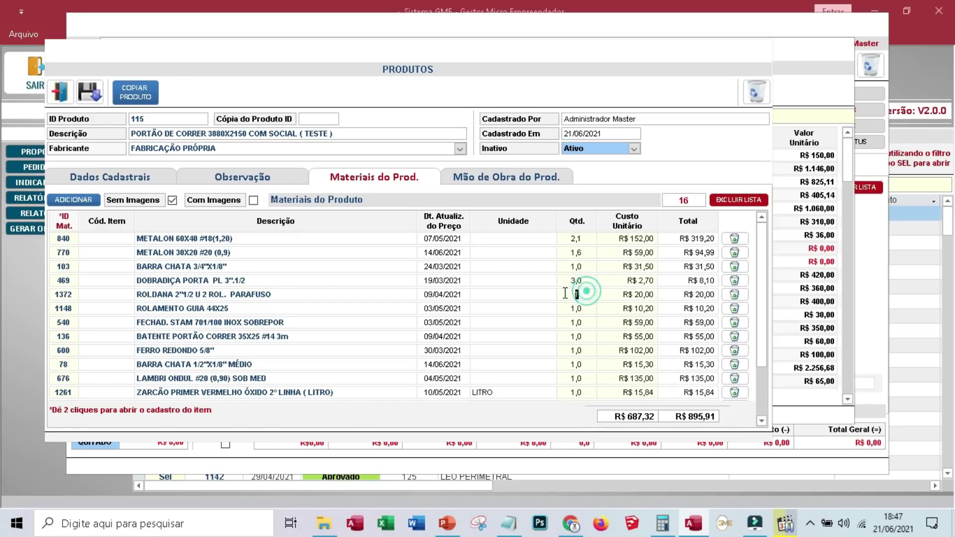
key(Tab)
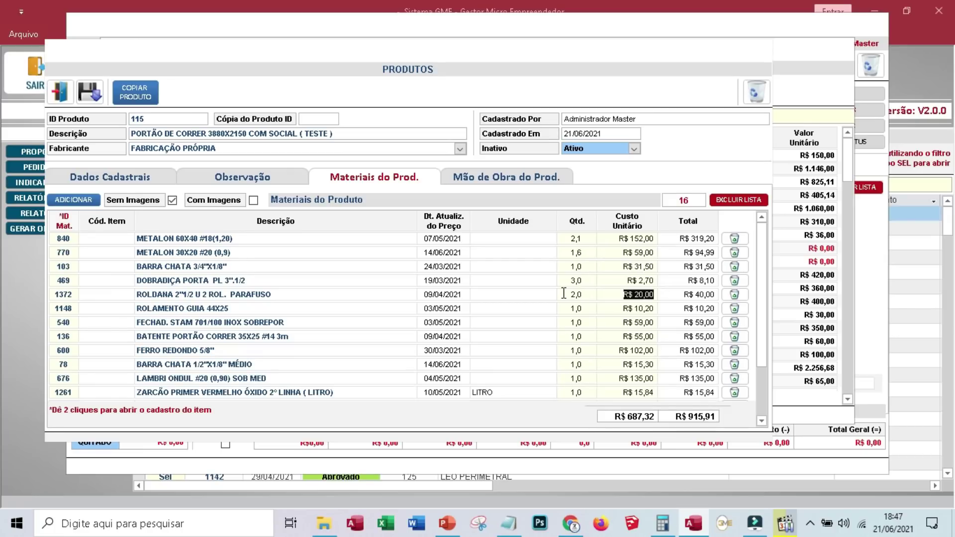
- Set the quantity of ROLAMENTO GUIA 44X25 in the material list to 2
click(579, 309)
text(2)
key(Tab)
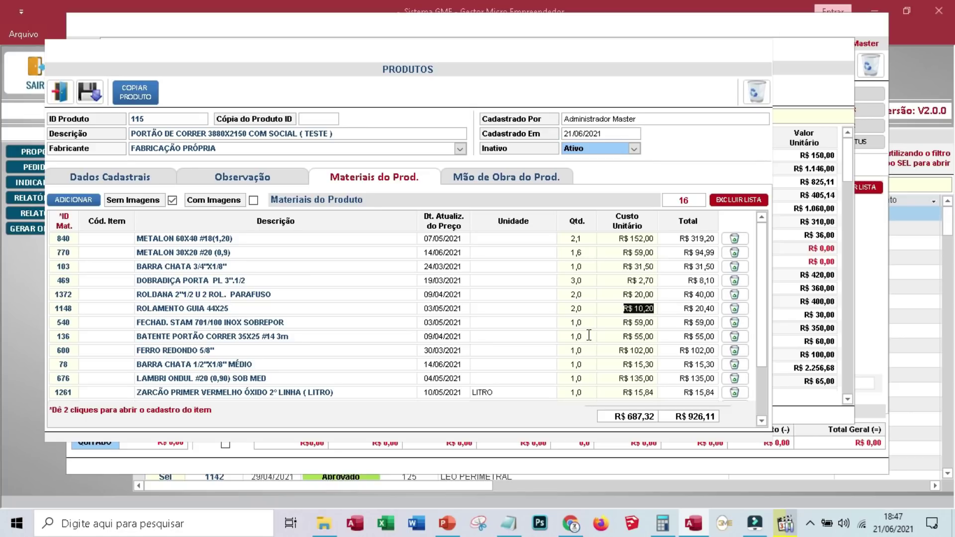
- Switch to Calculator for the FERRO REDONDO 5/8" quantity, clear the old result, and multiply 3,88 by 2
double_click(572, 351)
click(662, 523)
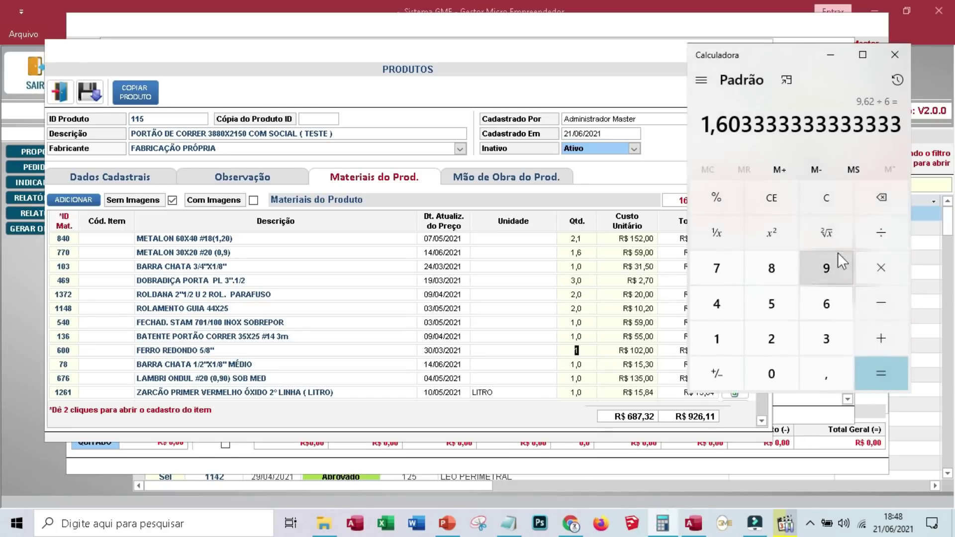
click(840, 194)
click(820, 348)
click(822, 370)
click(778, 276)
click(777, 275)
click(867, 273)
click(771, 335)
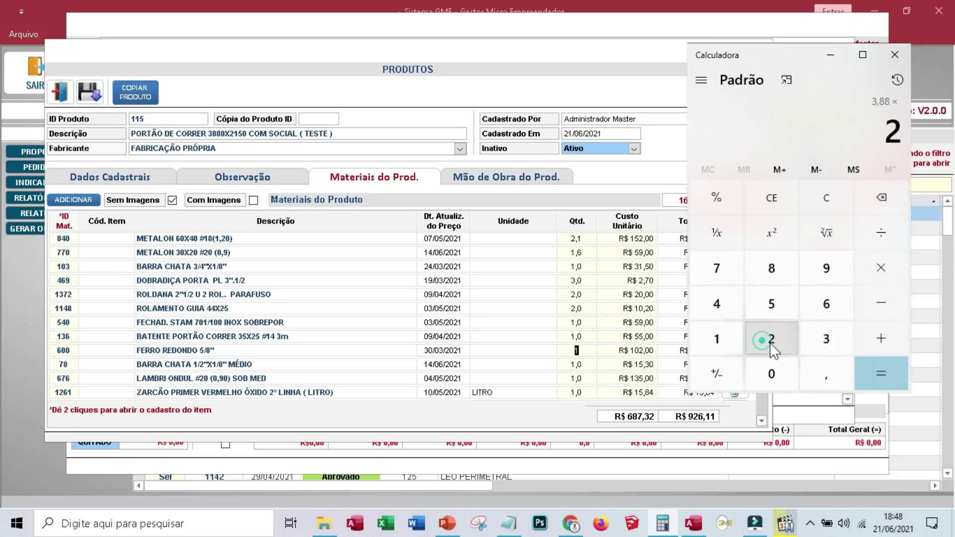
click(870, 378)
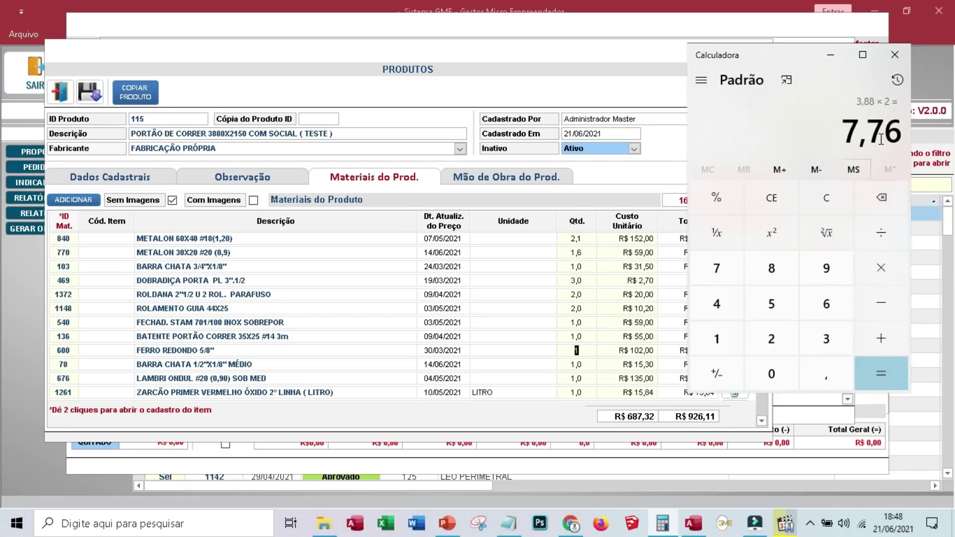
- Divide the product by 6 and set the quantity of FERRO REDONDO 5/8" in the material list to 1,3
click(881, 229)
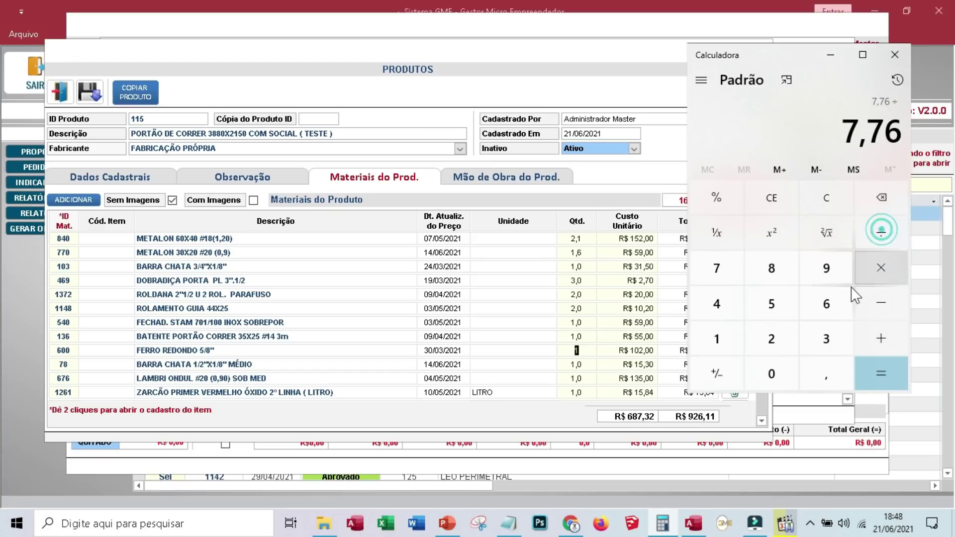
click(840, 306)
click(874, 362)
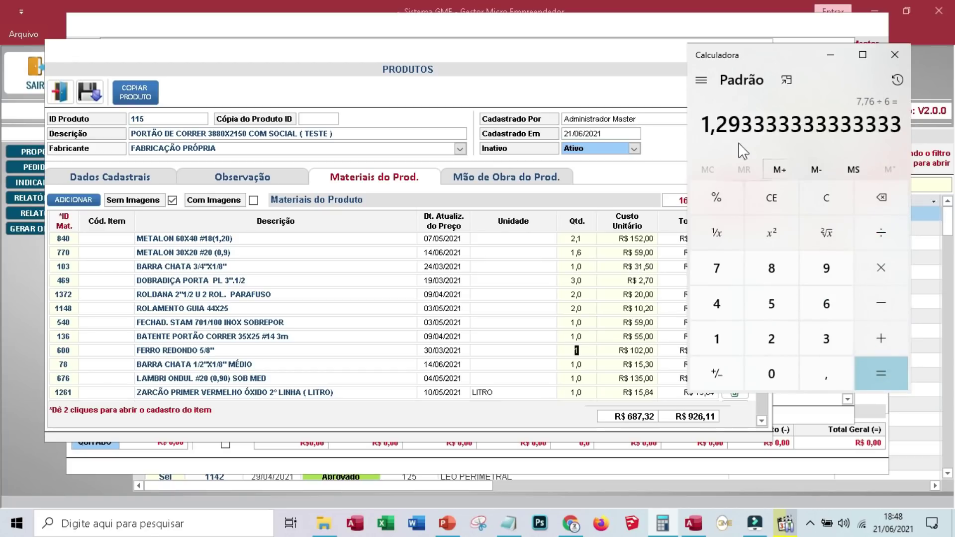
click(578, 350)
drag(585, 347, 573, 343)
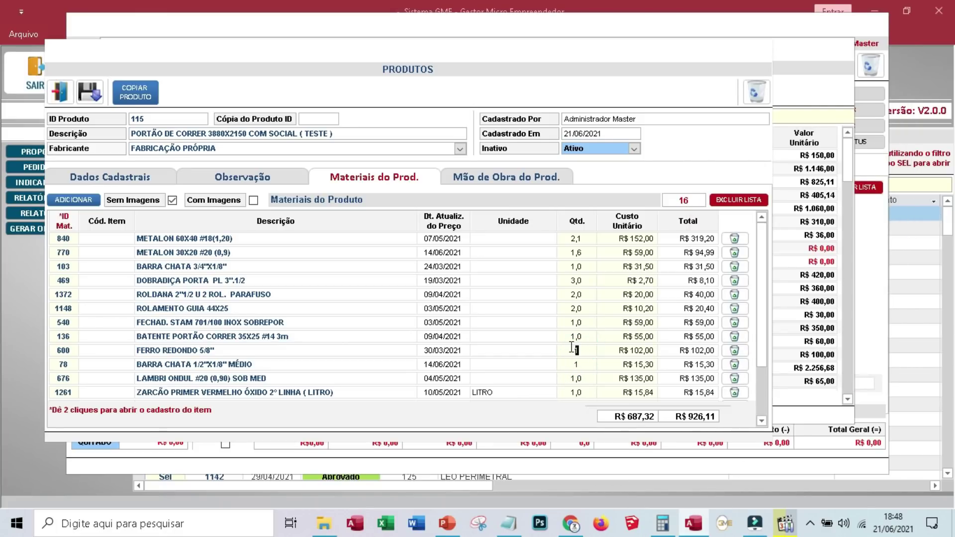
text(,3)
key(Tab)
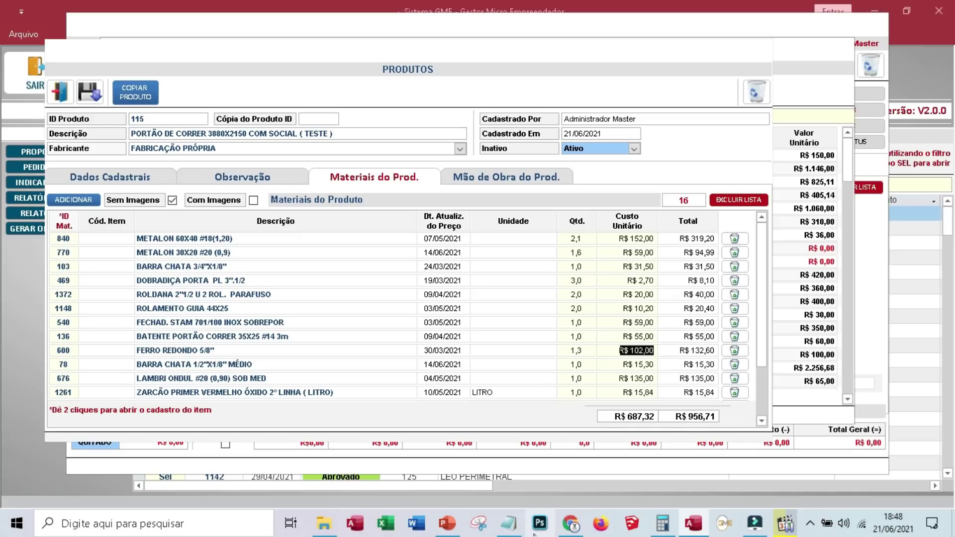
- Return to Calculator, clear the previous result, and subtract 0,12 from 3,88
click(669, 527)
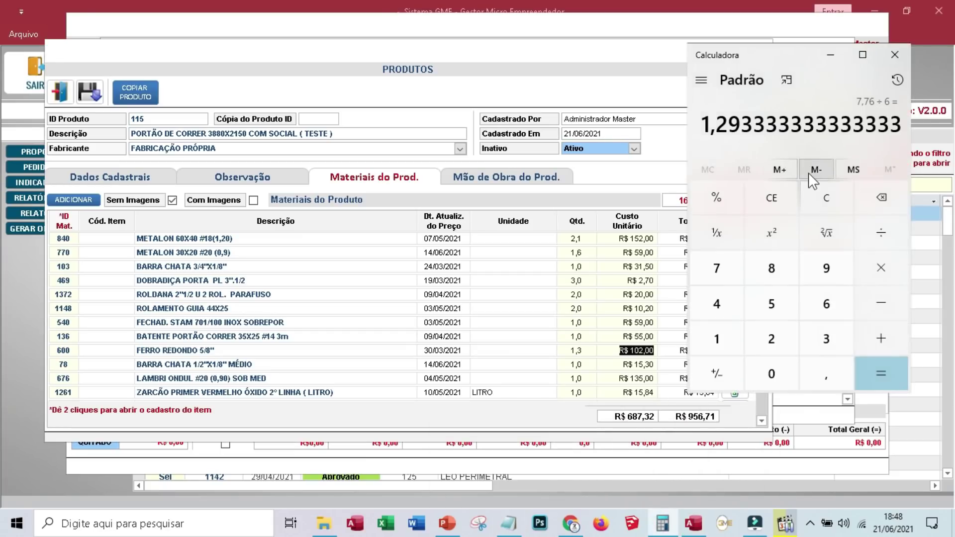
click(817, 200)
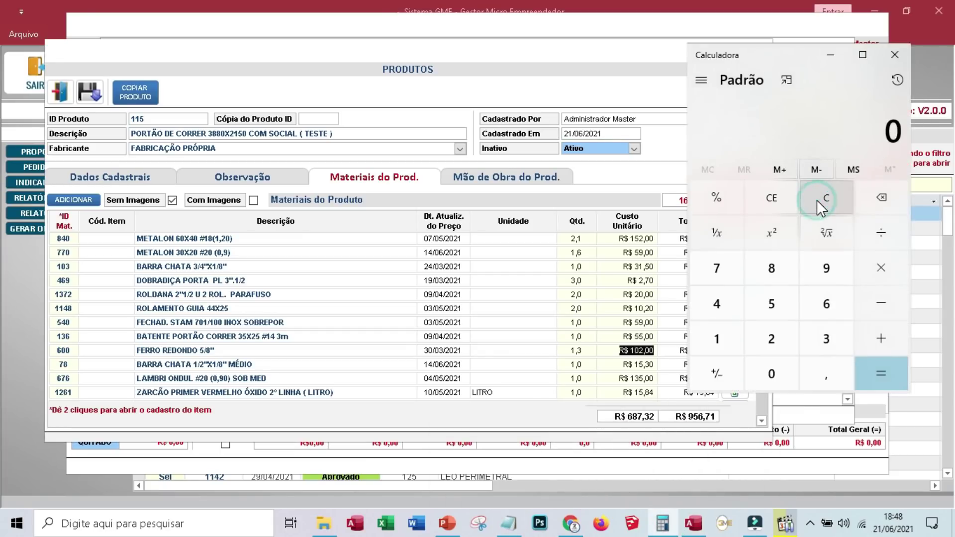
click(817, 342)
click(824, 372)
click(784, 265)
click(783, 264)
click(885, 301)
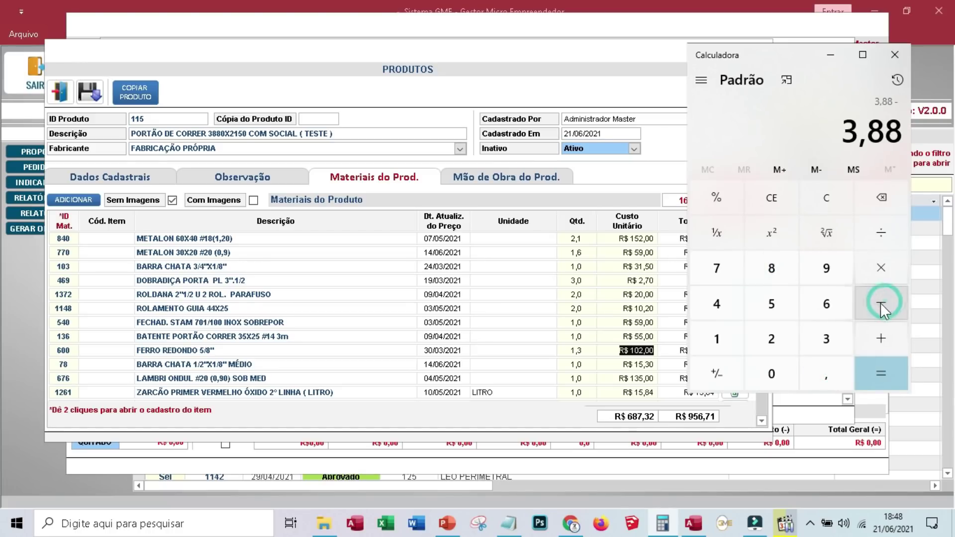
click(832, 377)
click(736, 343)
click(780, 336)
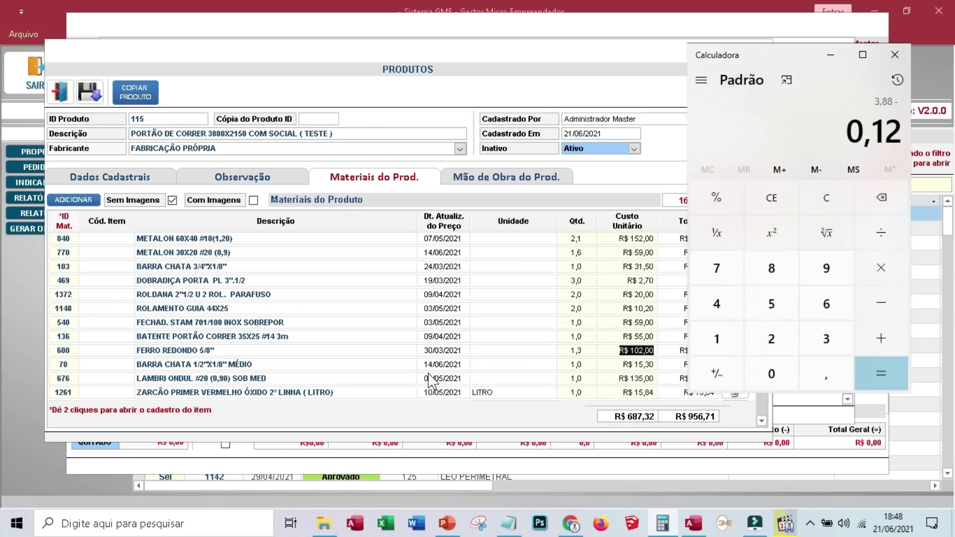
click(879, 376)
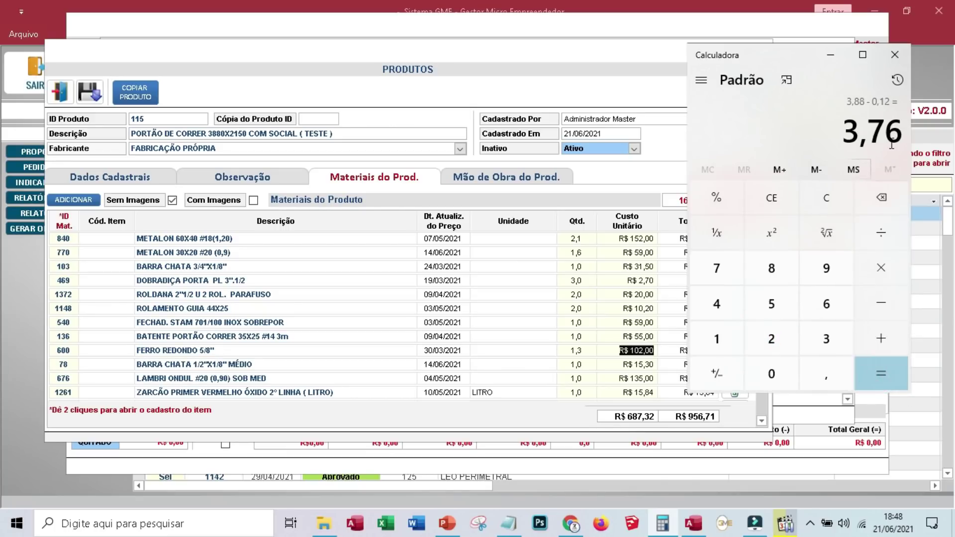
- Multiply the reduced width by 2,03 in Calculator to get the sheet area
click(879, 267)
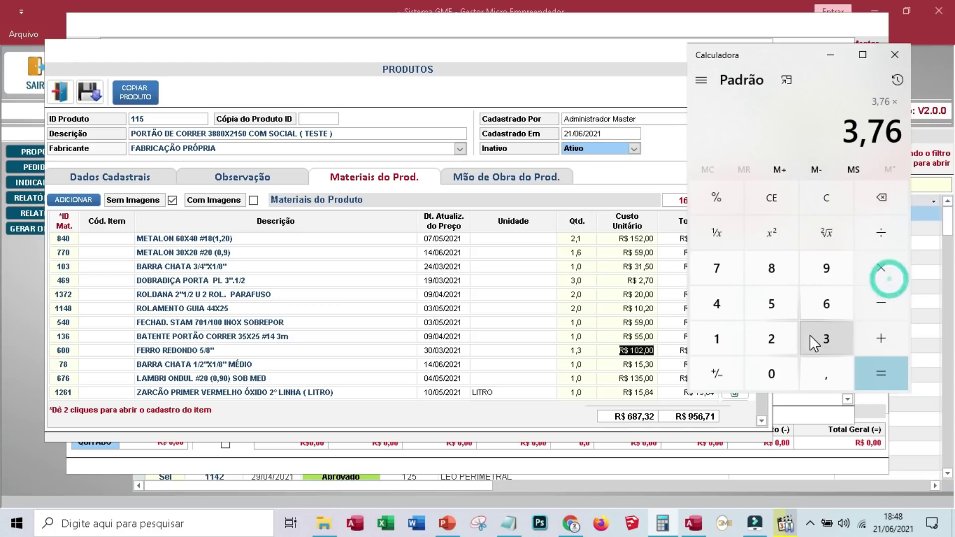
click(782, 337)
click(823, 374)
click(786, 374)
click(834, 335)
click(881, 376)
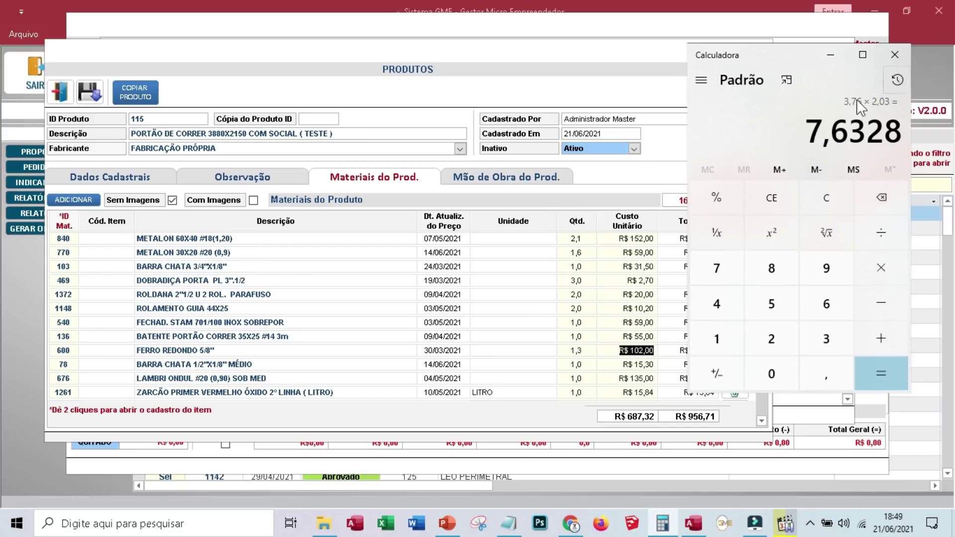
- Set the quantity of LAMBRI ONDUL #20 (0,90) SOB MED in the product's material list to 7,6
click(518, 331)
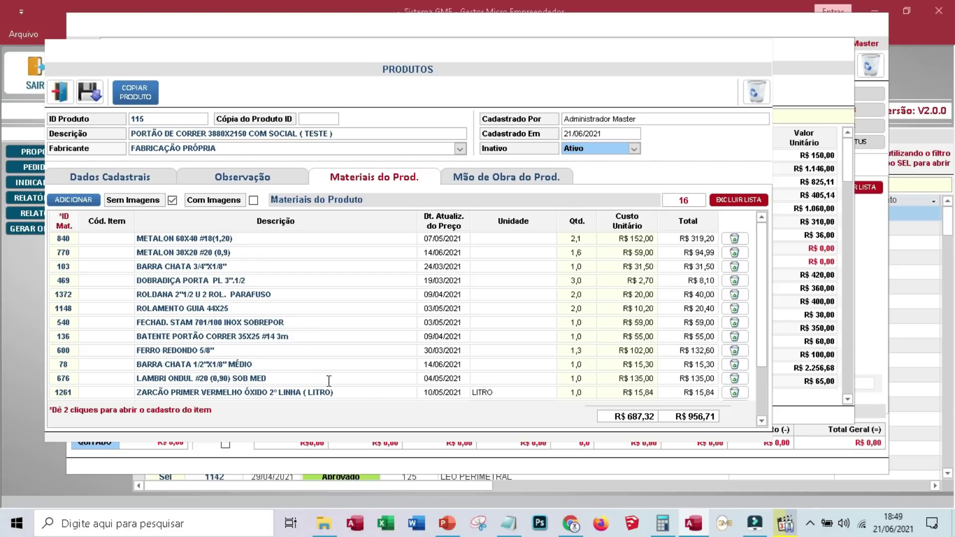
double_click(578, 379)
text(7,6)
key(Tab)
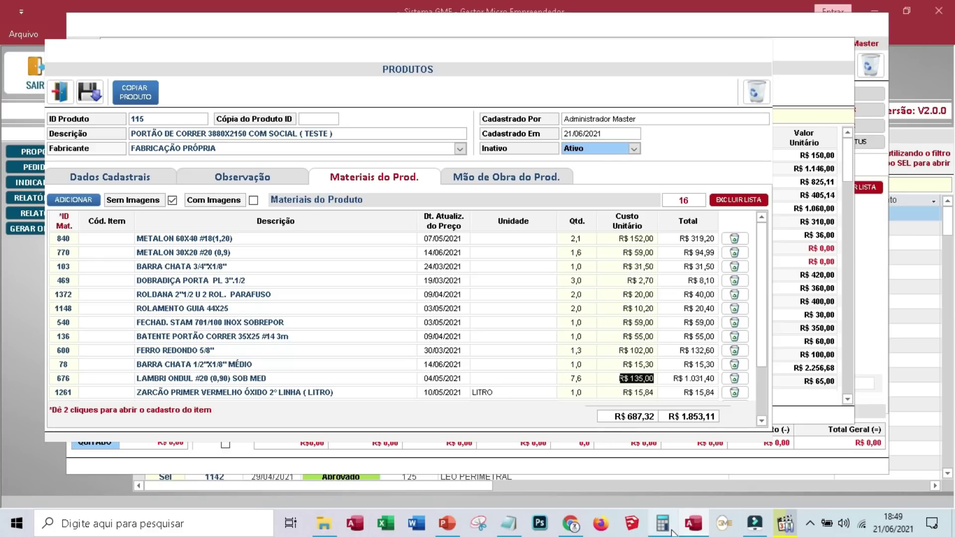
click(671, 532)
click(831, 191)
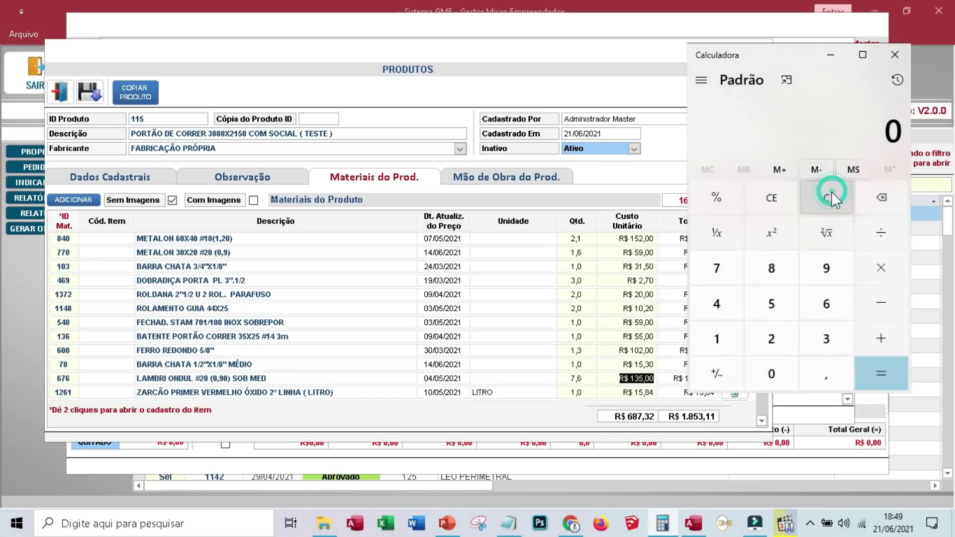
click(622, 363)
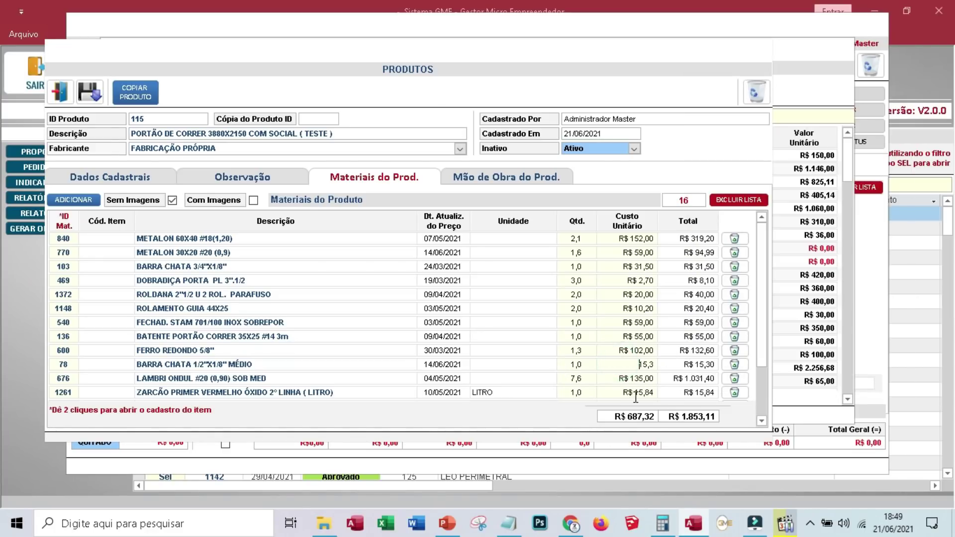
- Set the quantity of ZARCÃO PRIMER VERMELHO ÓXIDO 2° LINHA (LITRO) in the material list to 4
click(589, 391)
scroll(760, 385, down, 1)
scroll(760, 385, down, 1)
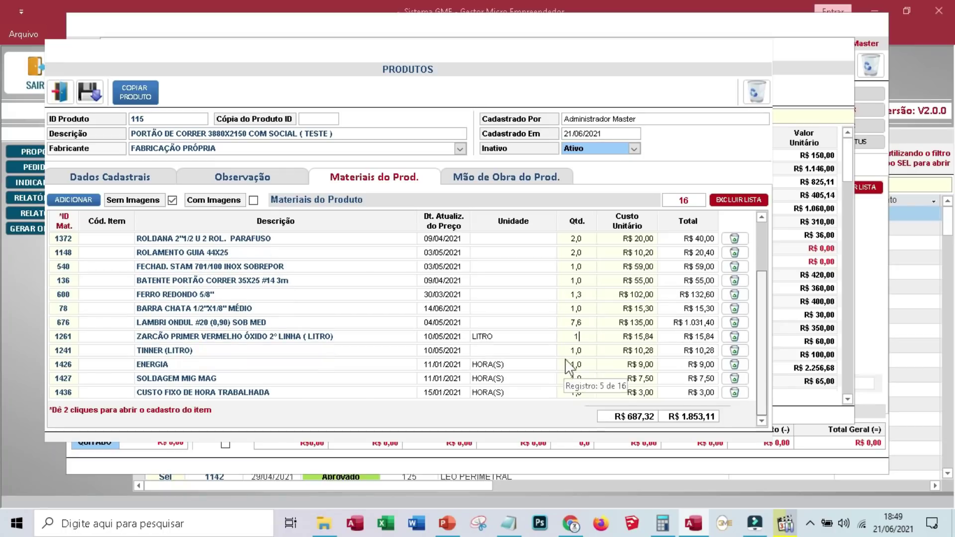
double_click(577, 336)
key(Tab)
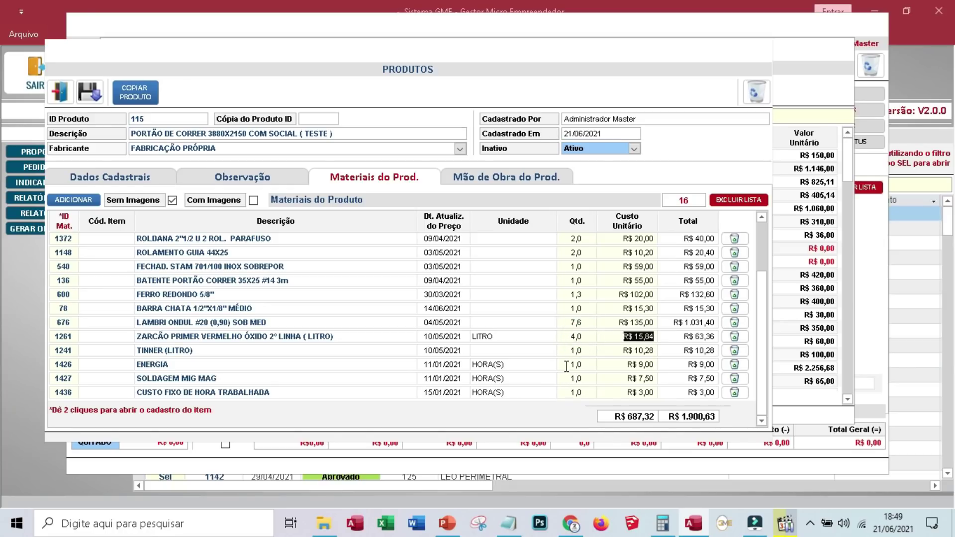
- Set the quantity of TINNER (LITRO) to 1,2 and the quantity of ENERGIA to 0
double_click(575, 350)
click(587, 349)
text(,2)
key(Tab)
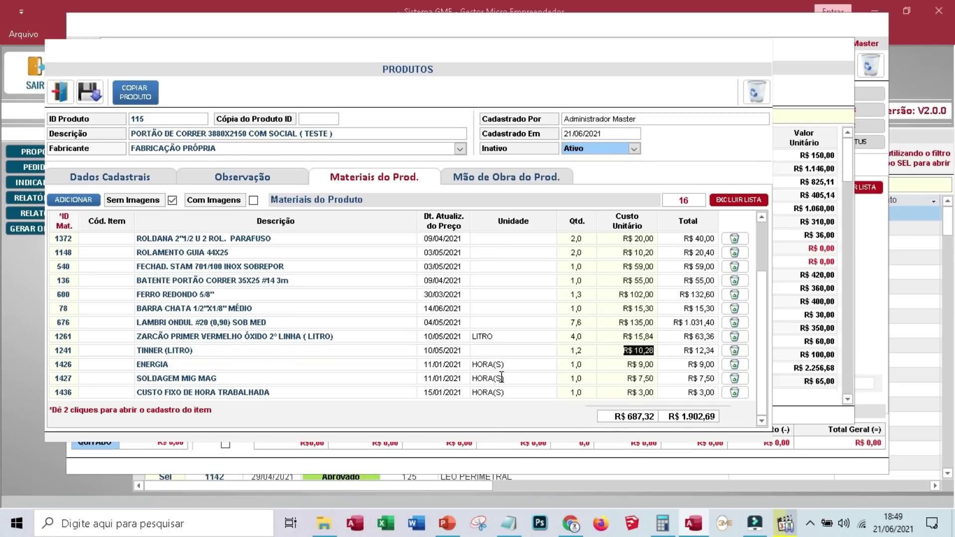
drag(567, 350, 587, 350)
text(1,2)
key(Tab)
key(Down)
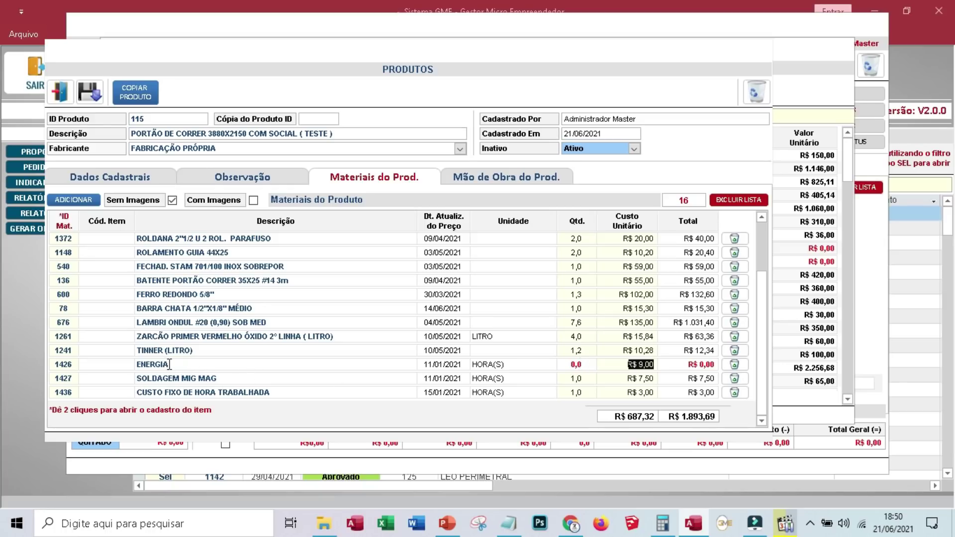
- Set the quantity of ENERGIA to 5 and of SOLDAGEM MIG MAG to 4 in the product's material list
click(575, 364)
key(Tab)
click(591, 380)
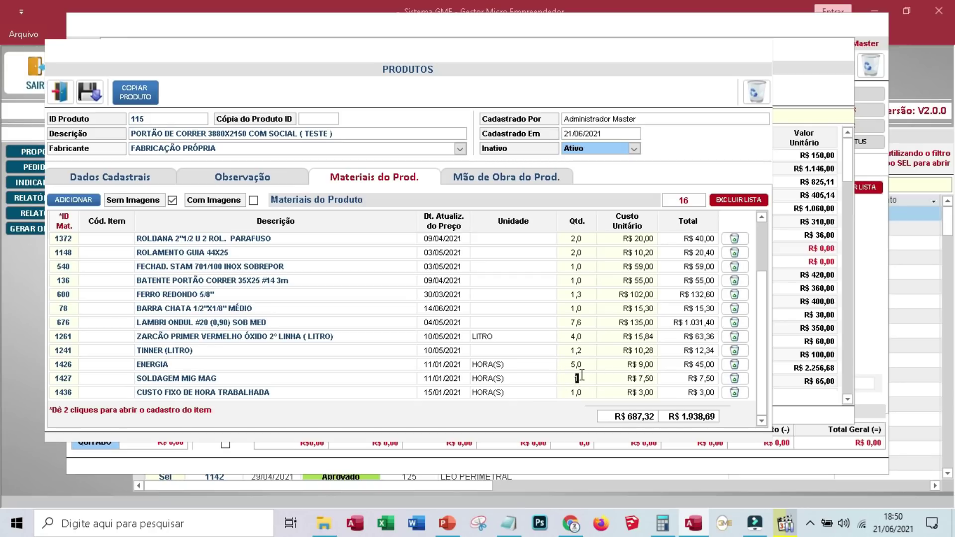
click(762, 310)
key(Tab)
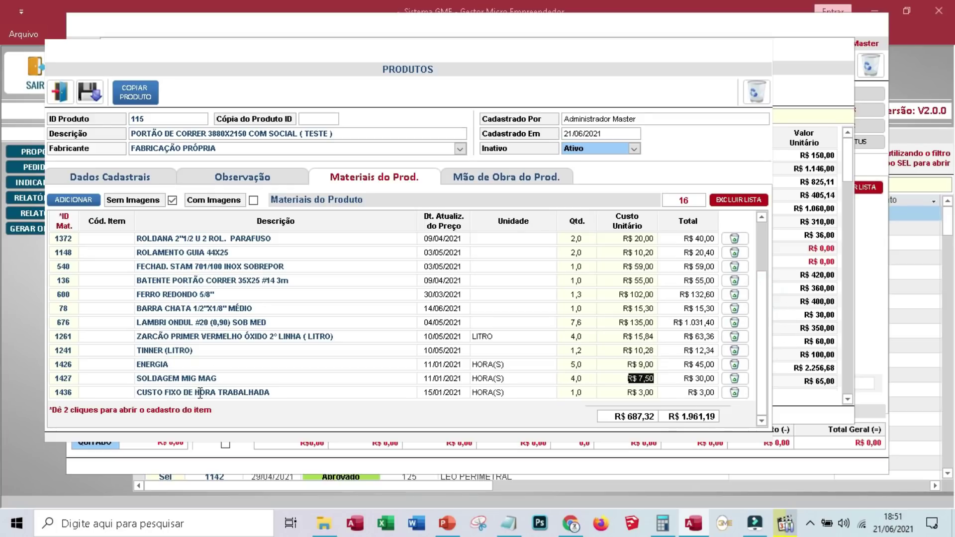
- Set the quantity of CUSTO FIXO DE HORA TRABALHADA in the material list to 16
click(580, 392)
text(16)
key(Tab)
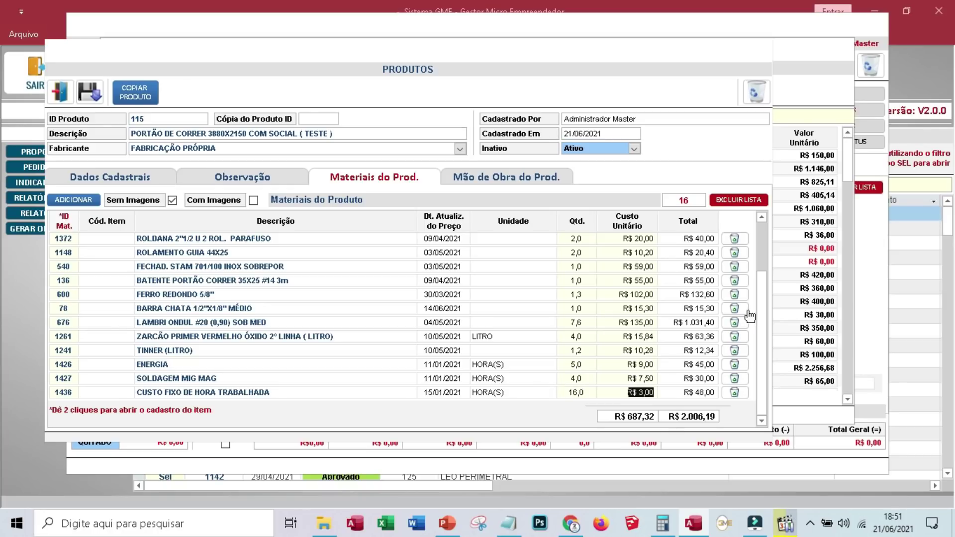
- Search the materials for PERFIL SIM and add PERFIL SIMP 50X25 #14(2,00) to the product's material list
click(761, 291)
click(70, 200)
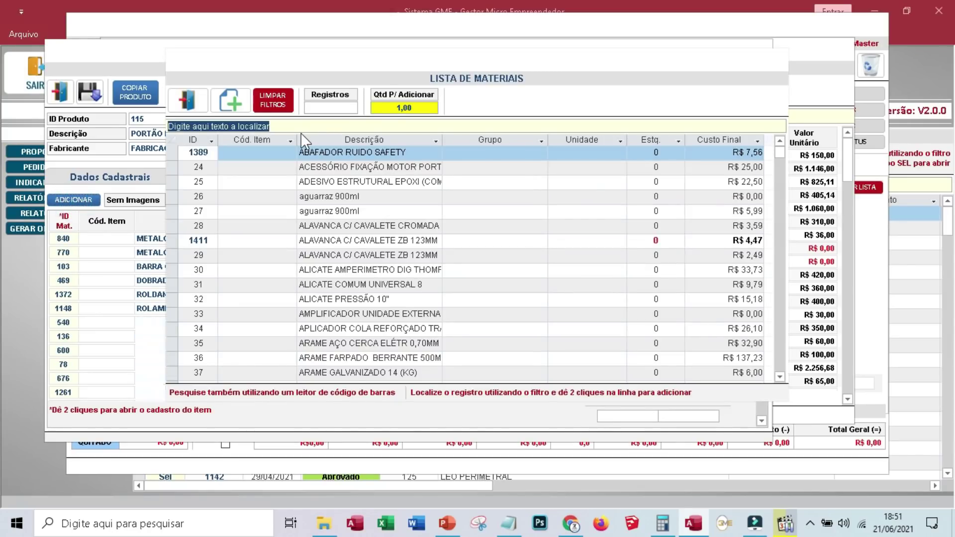
text(PE)
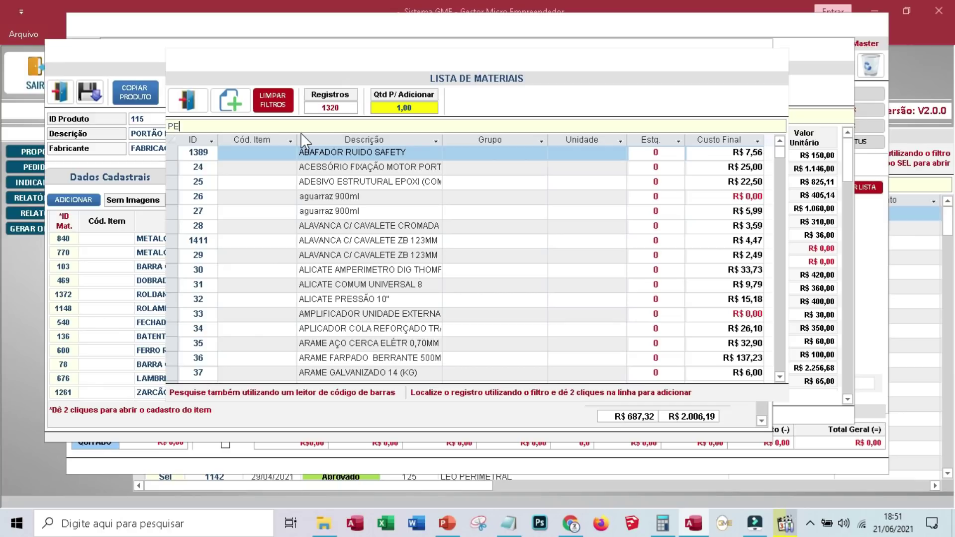
text(RFIL SIM)
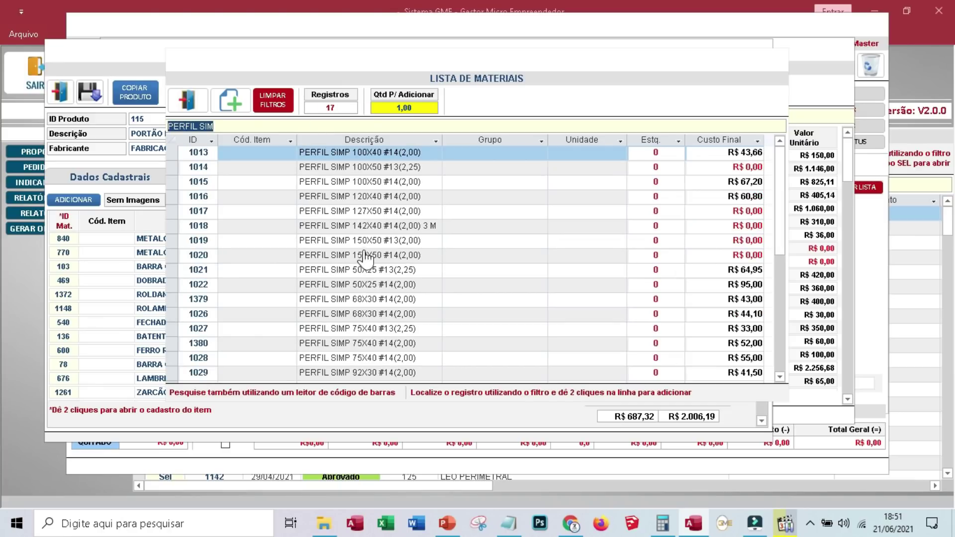
click(399, 285)
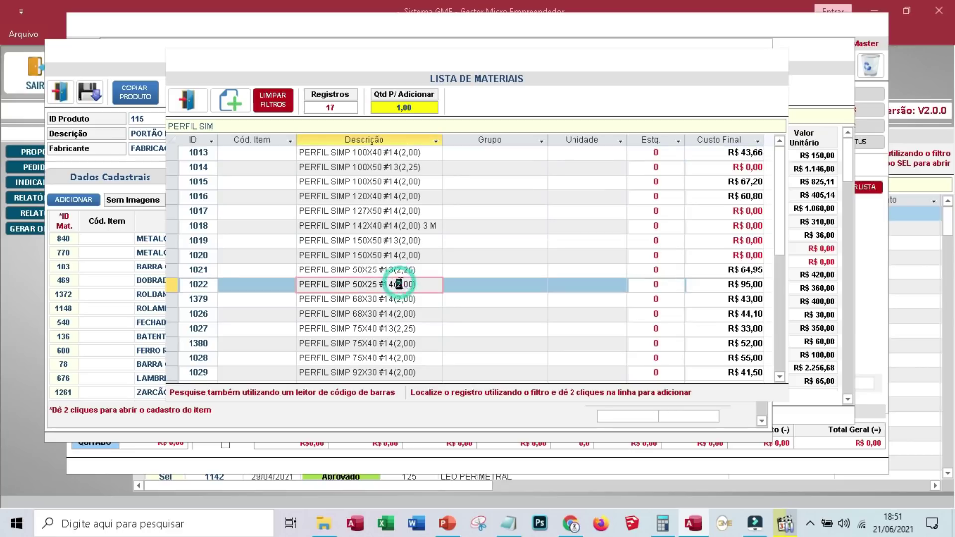
click(198, 106)
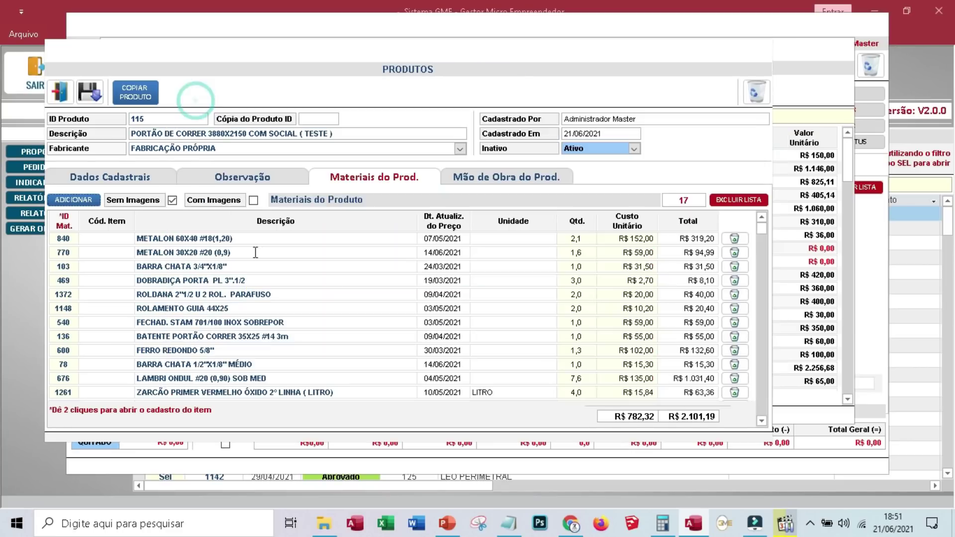
- Add 3,88 and 0,5 in Calculator to get the length needed for the PERFIL SIMP 50X25 item
click(760, 231)
scroll(766, 343, down, 2)
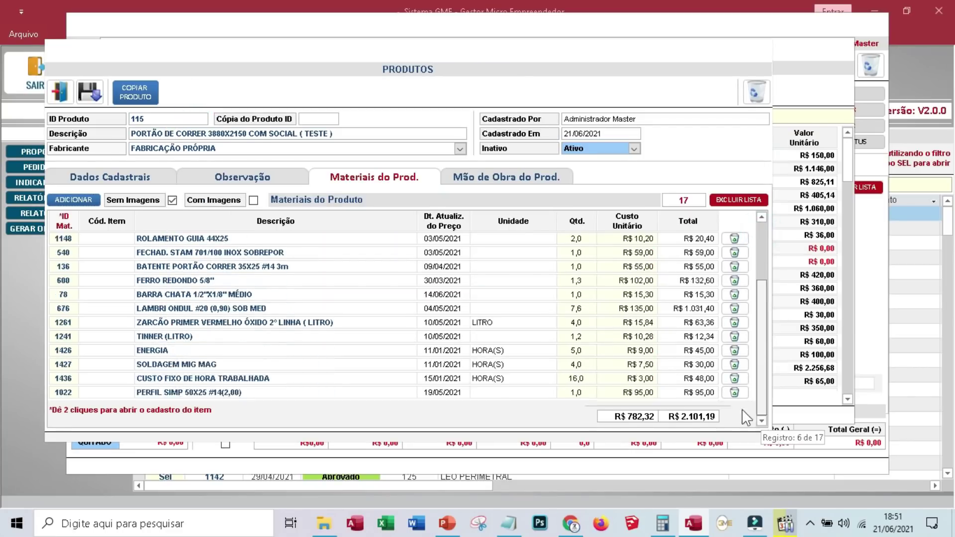
click(571, 392)
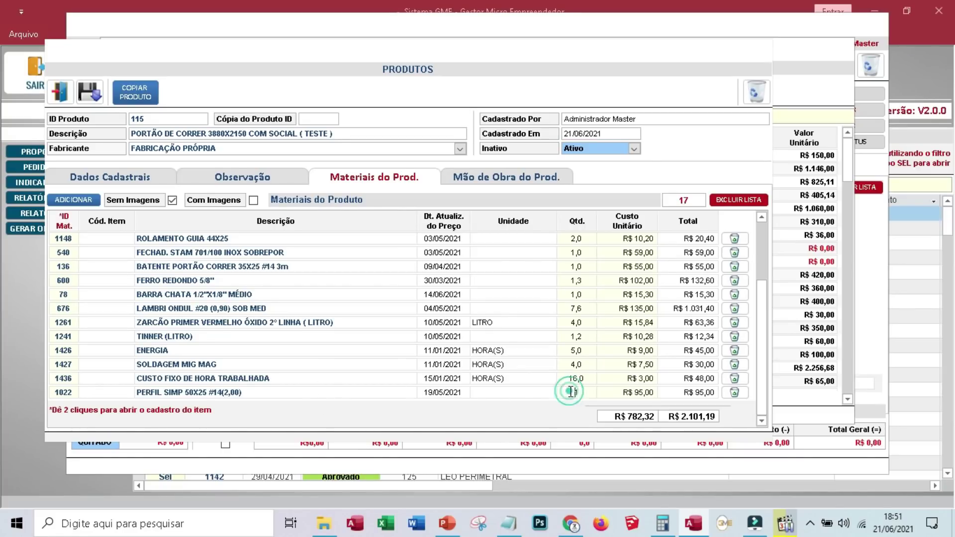
click(679, 526)
click(833, 344)
click(832, 374)
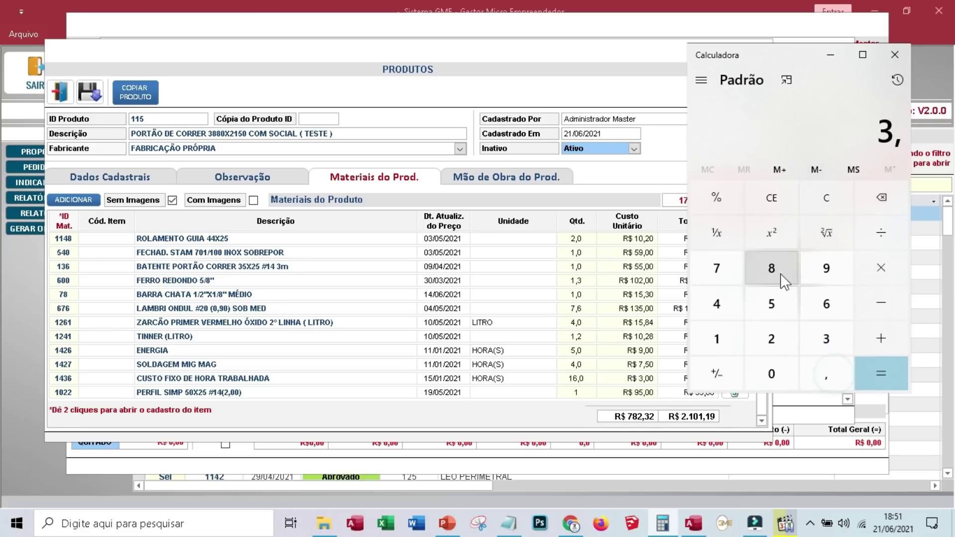
double_click(781, 274)
click(882, 339)
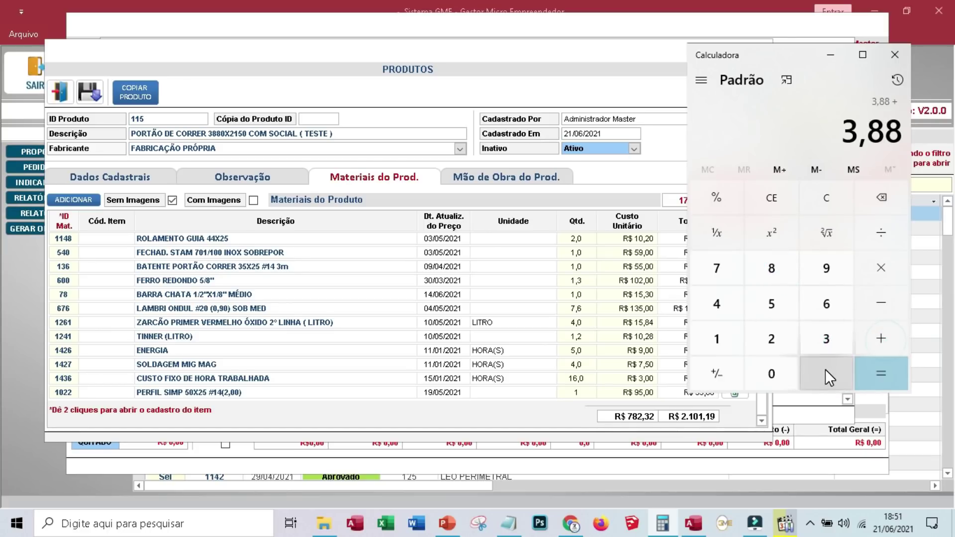
click(825, 369)
click(773, 303)
click(881, 374)
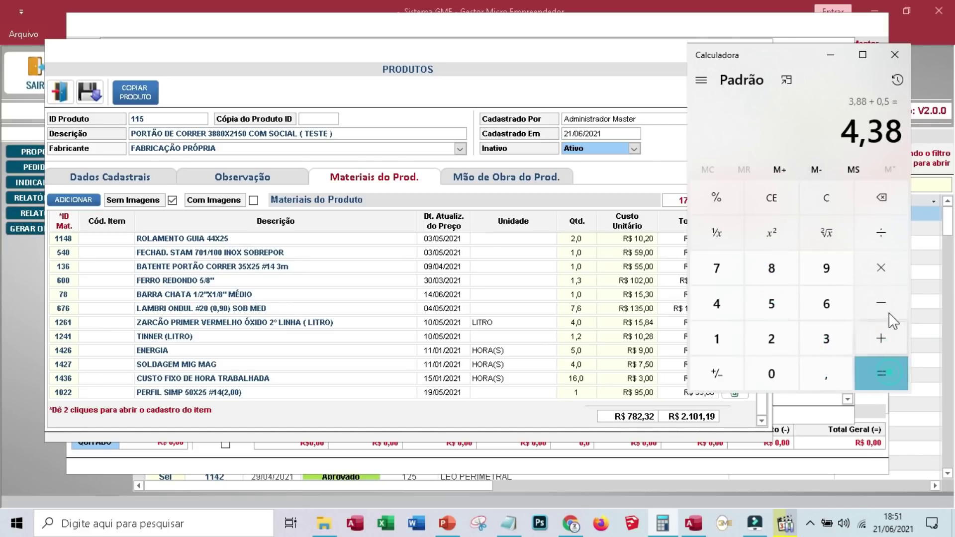
- Divide the calculated length by 6 and set the quantity of PERFIL SIMP 50X25 #14(2,00) to 0,73
click(890, 234)
click(851, 301)
click(873, 371)
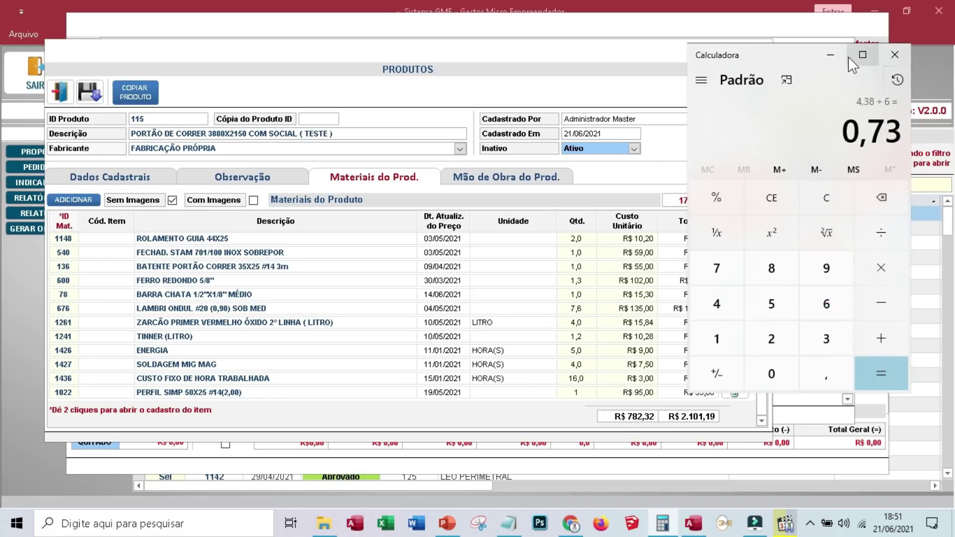
click(832, 54)
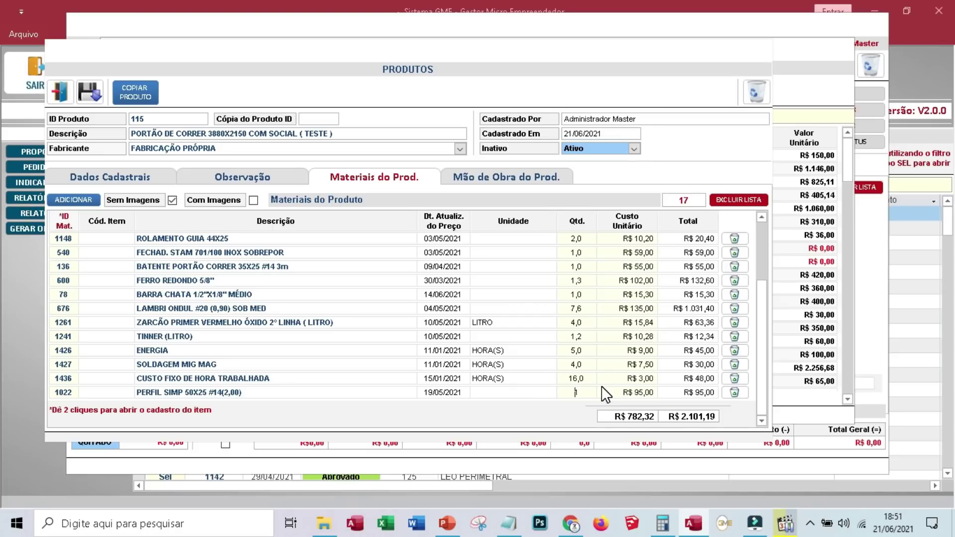
text(0,7)
key(Tab)
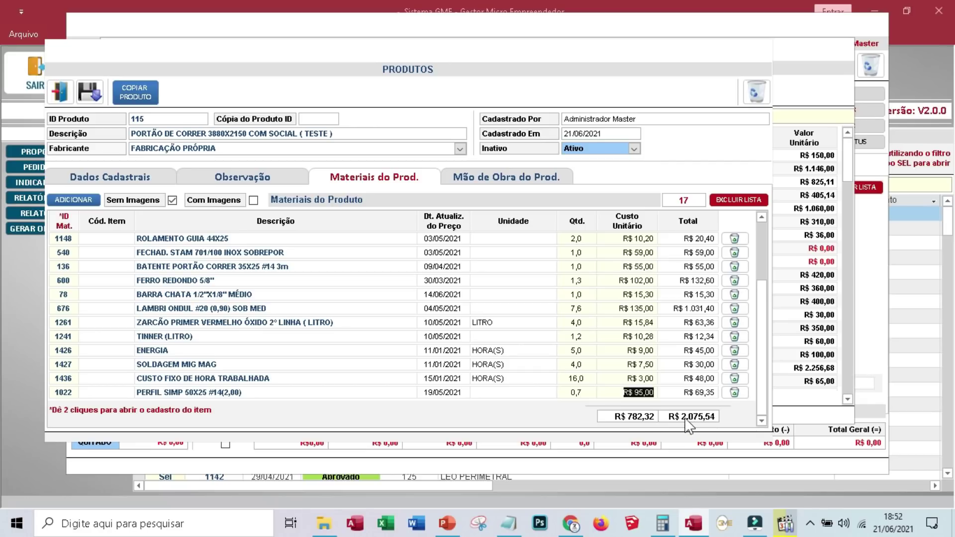
- Review the labor items available for the product, widening the description column to read the full names
click(557, 178)
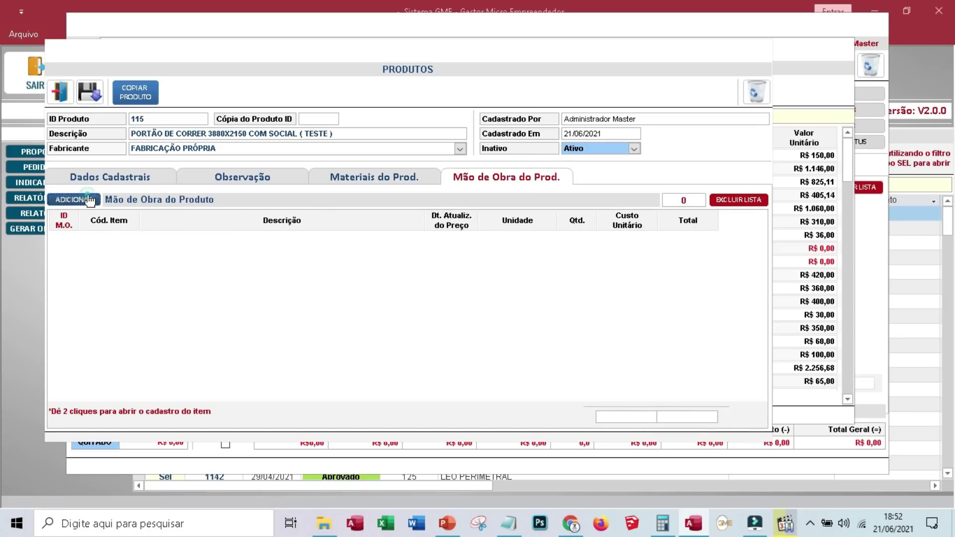
click(73, 199)
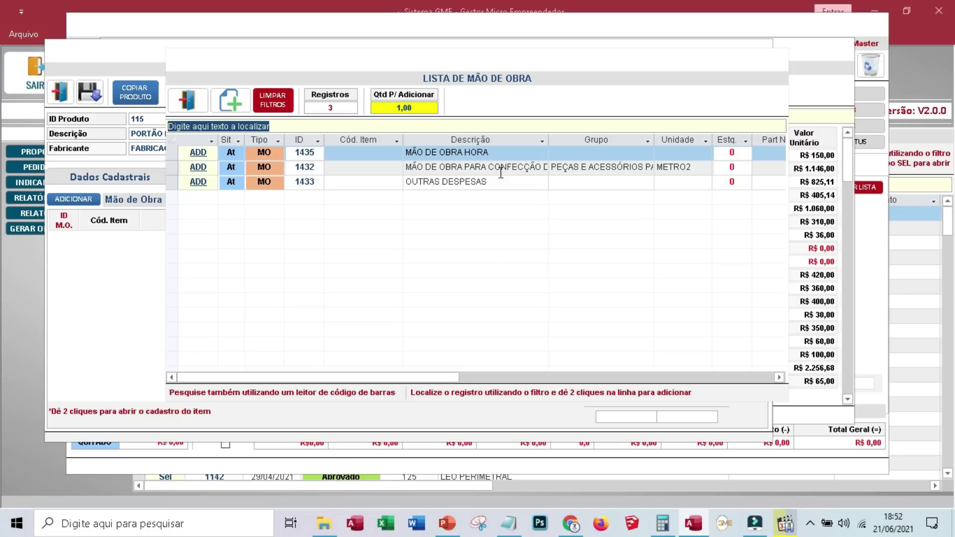
drag(551, 144, 661, 141)
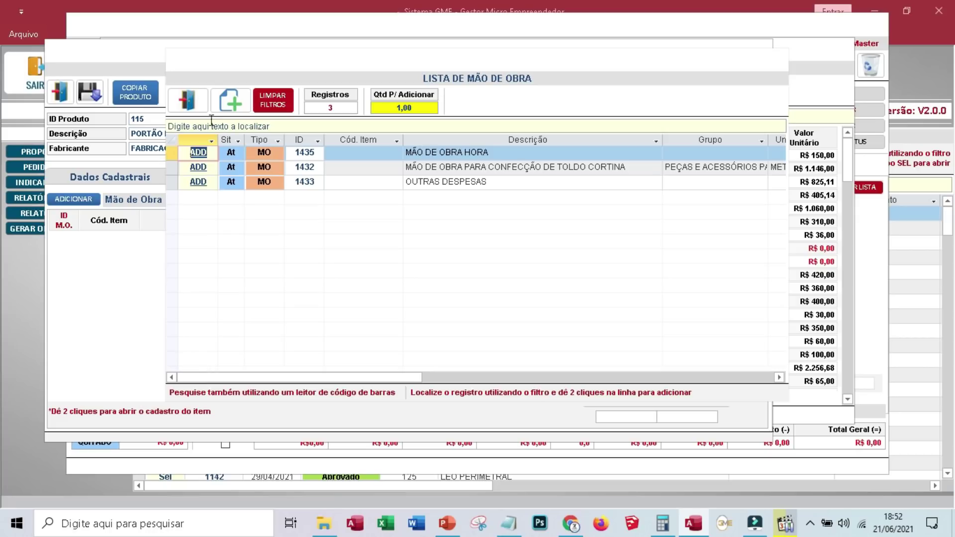
click(204, 104)
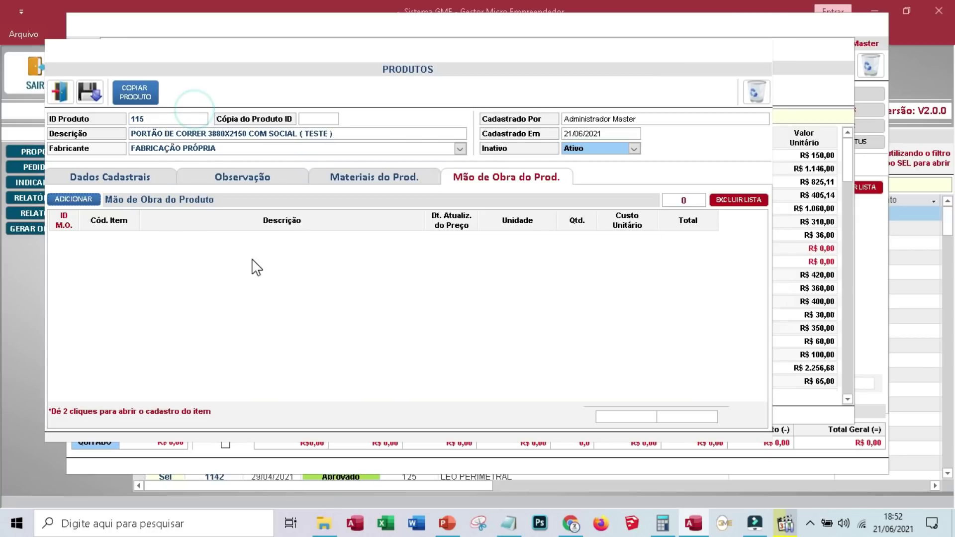
- Set the product's profit factor (Fator de Lucro) to 100% in its registration data
click(154, 178)
click(163, 316)
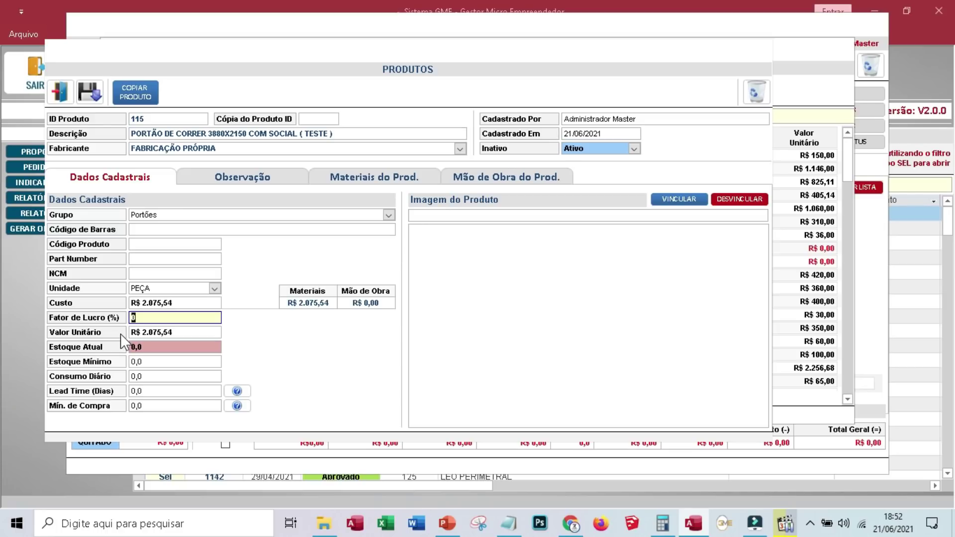
click(249, 274)
click(157, 319)
click(350, 329)
click(274, 284)
click(277, 324)
click(275, 270)
click(334, 333)
text(100)
key(Tab)
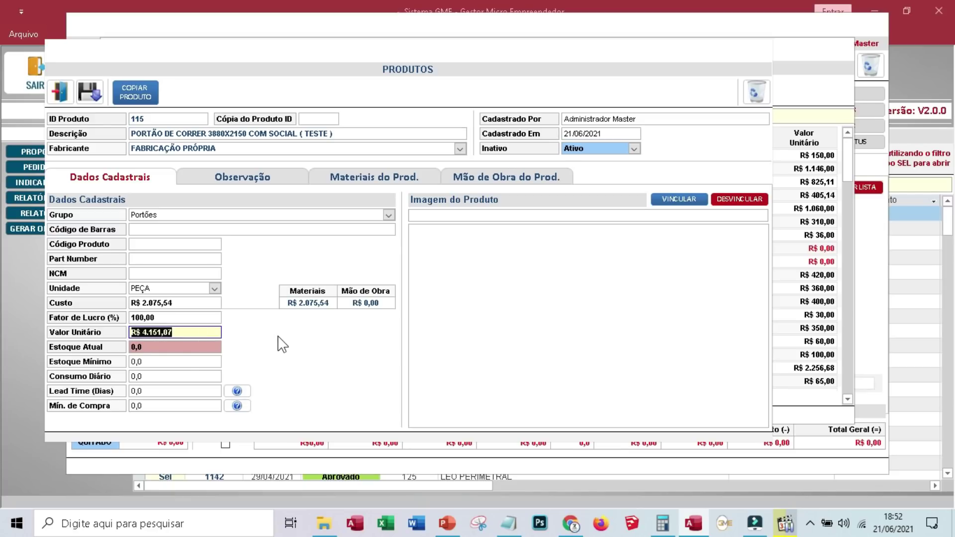
- Save the gate's product record and copy its full description before closing the record
click(87, 100)
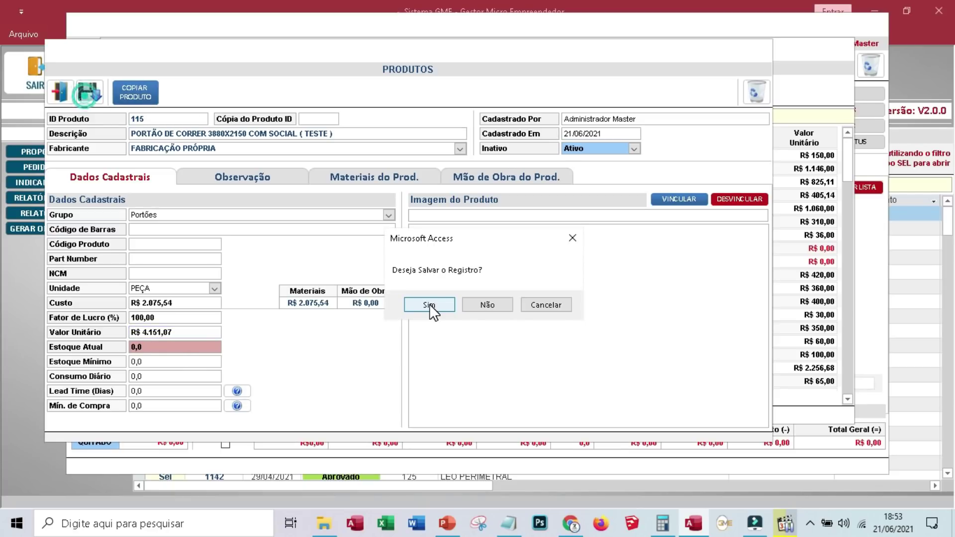
click(429, 305)
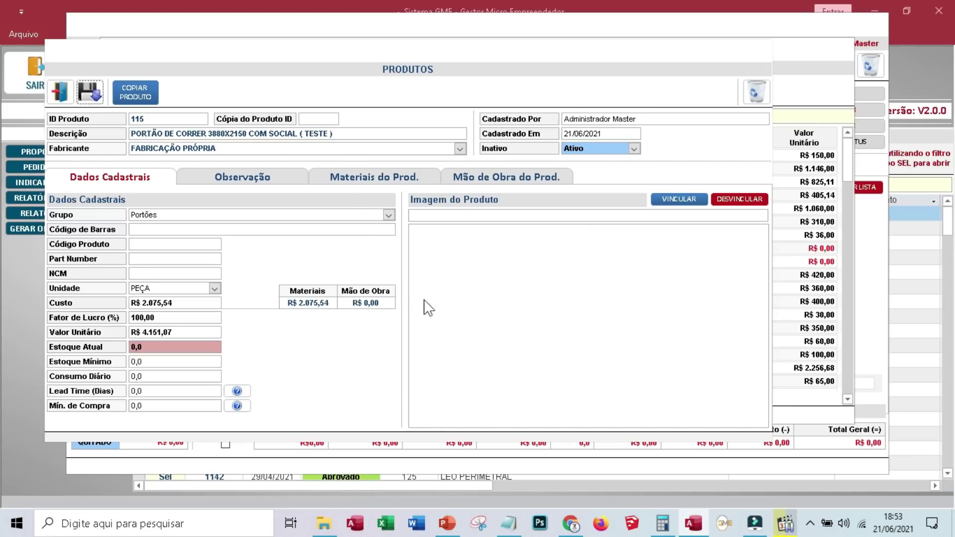
drag(344, 133, 248, 133)
drag(117, 127, 102, 134)
key(ctrl+c)
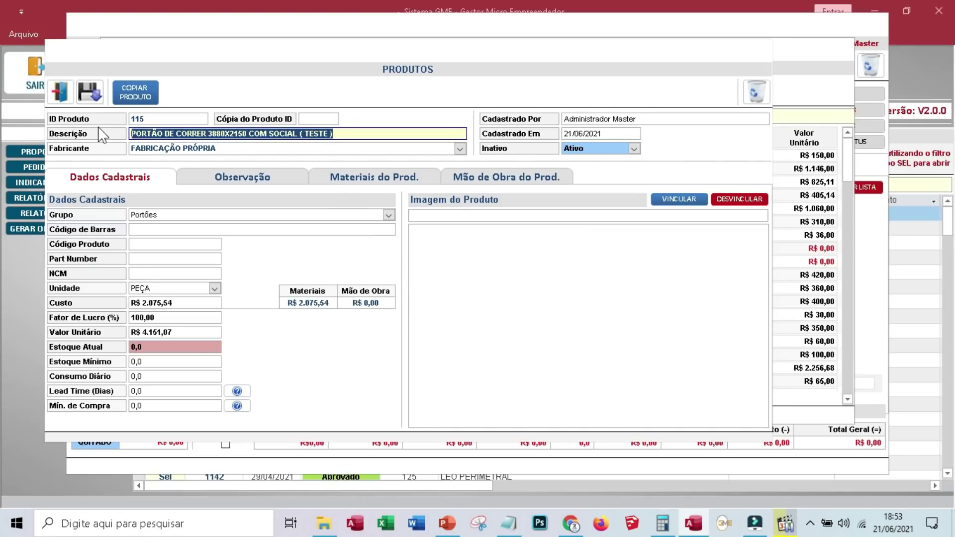
click(91, 90)
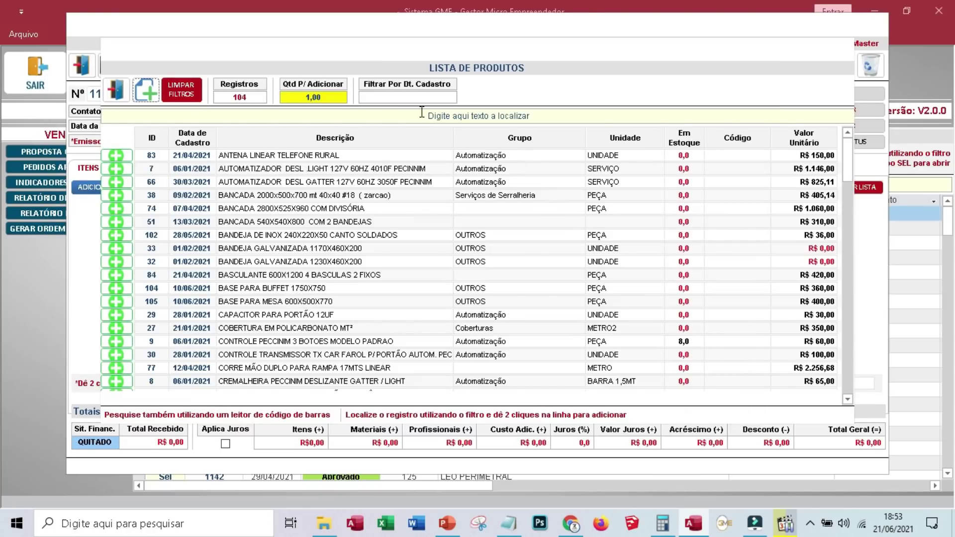
- Filter the product list by PORTÃO DE CORRER 3880X2150 COM SOCIAL ( TESTE ) and add that gate to the proposal's items
click(440, 115)
key(ctrl+v)
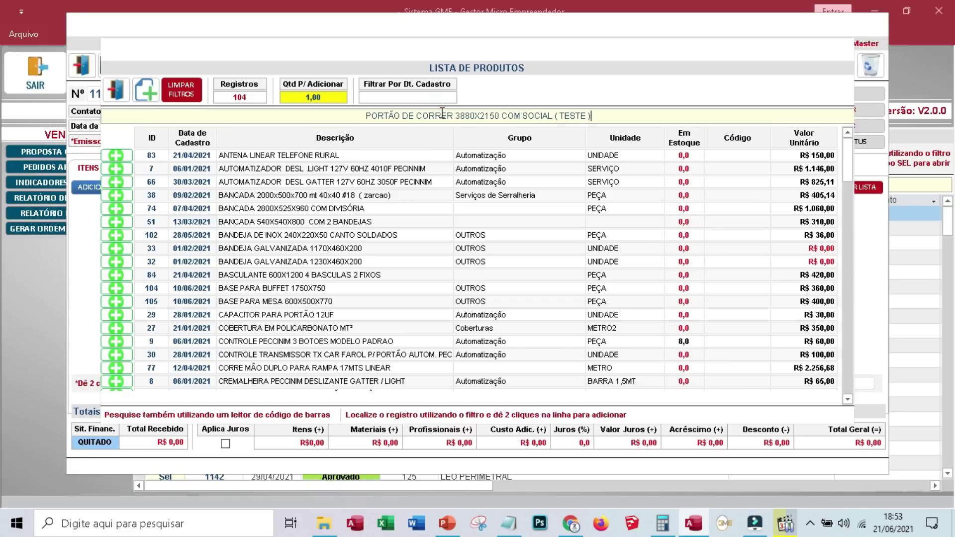
key(Return)
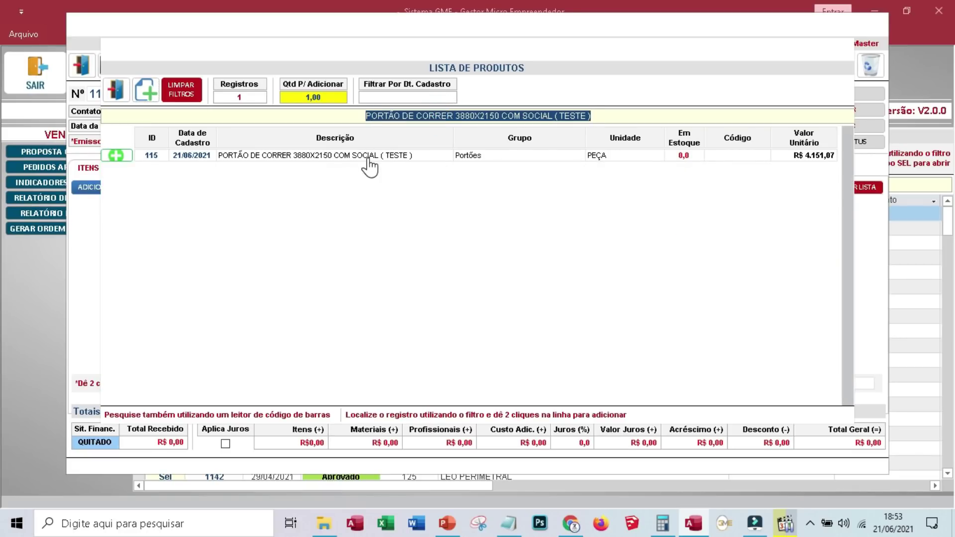
click(127, 159)
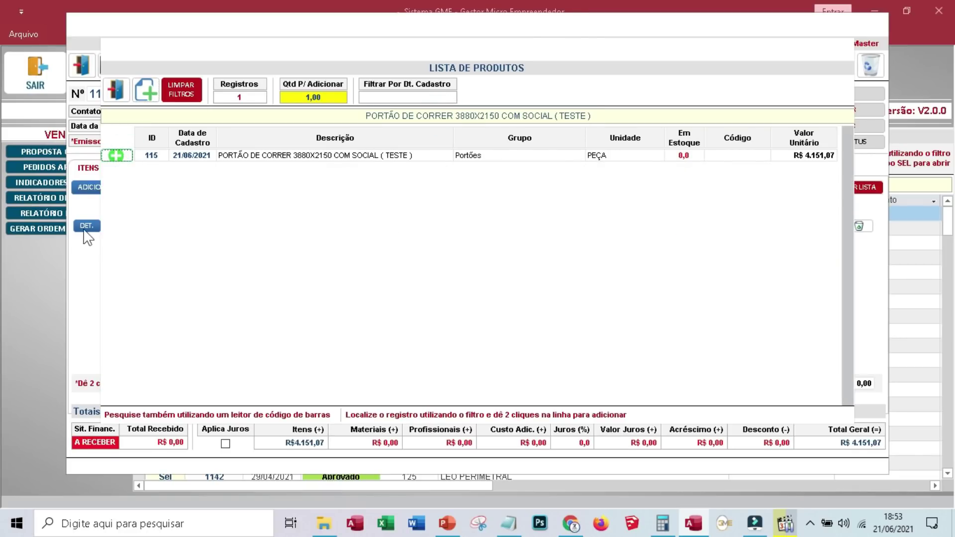
click(115, 90)
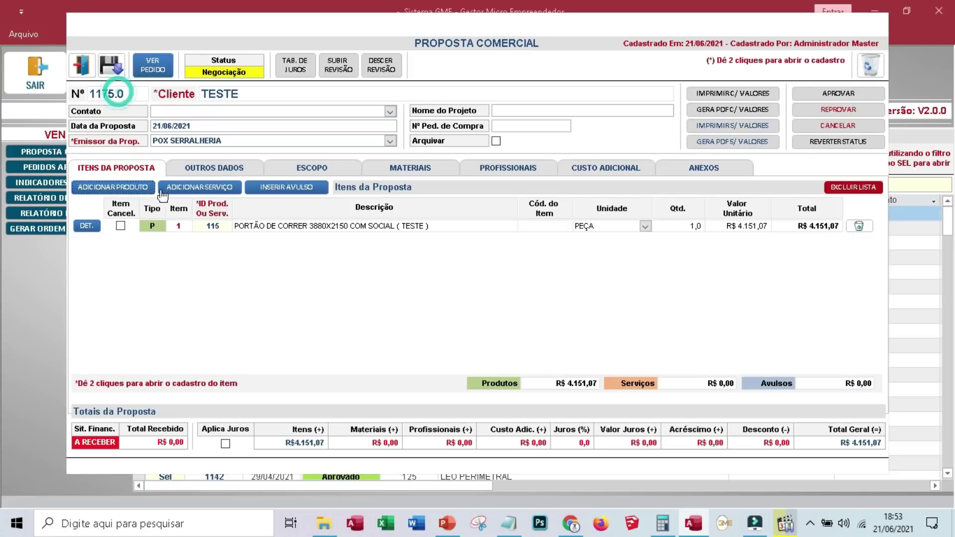
click(326, 235)
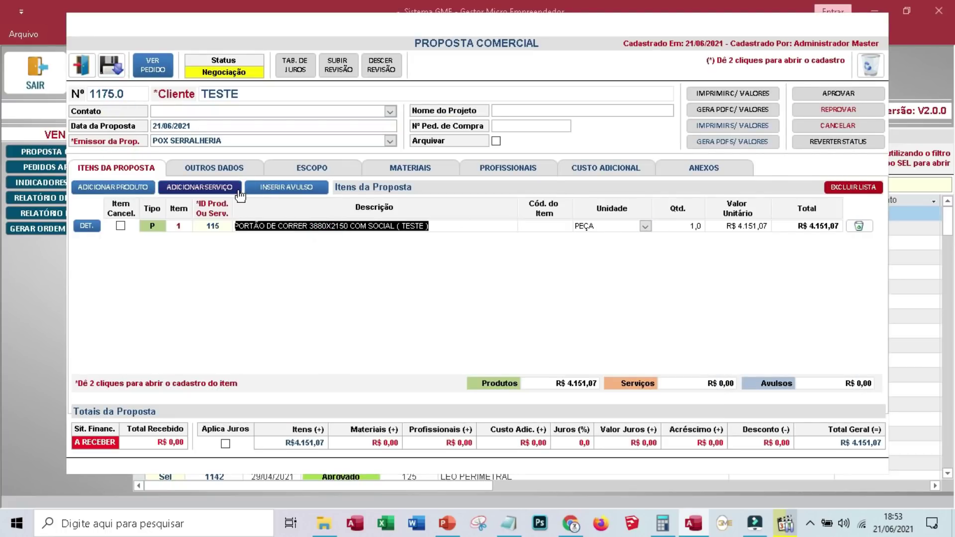
- Enter the observation "VALIDADE DO ORÇAMENTO 3 DIAS" in the proposal's other data
click(219, 169)
click(550, 219)
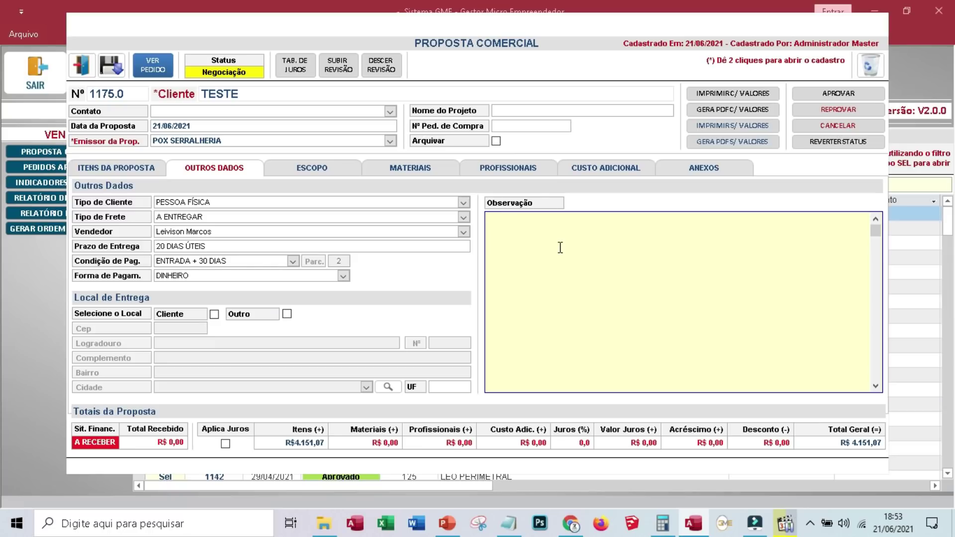
text(VALIODADE DO ORÇAMENTO 3 DASI)
key(BackSpace)
key(BackSpace)
key(BackSpace)
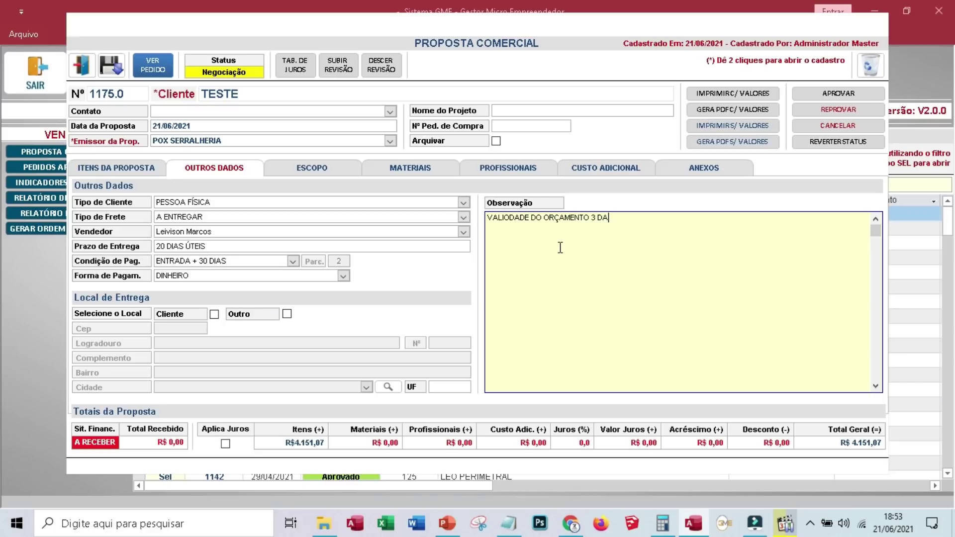
text(IAS)
key(Return)
click(508, 219)
key(BackSpace)
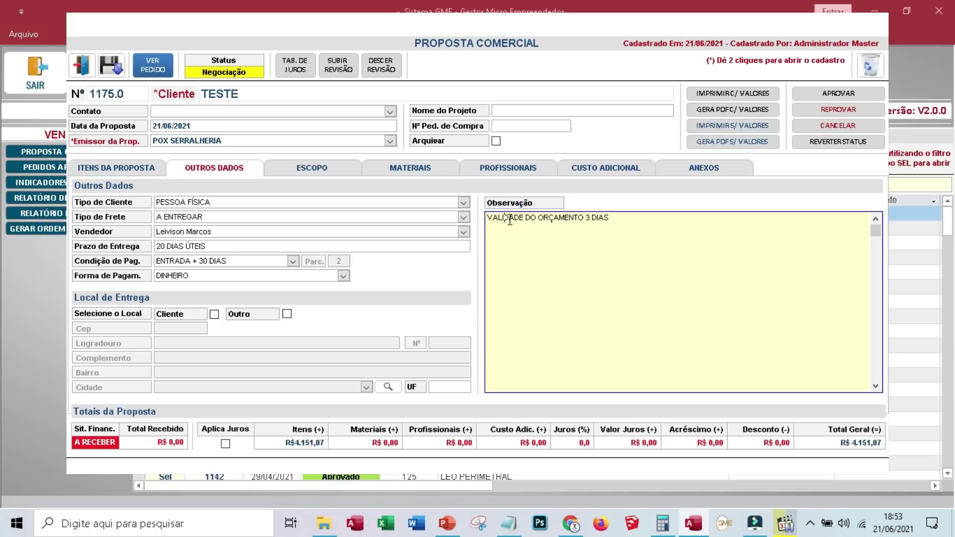
- Add the lines "FRETE INCLUSO" and "PINTADO DE ZARCÃO" to the proposal's observation
click(618, 227)
text(PO)
key(BackSpace)
key(BackSpace)
text(RETE INCL)
text(NTADO D)
text(E ZAR)
text(CÃO )
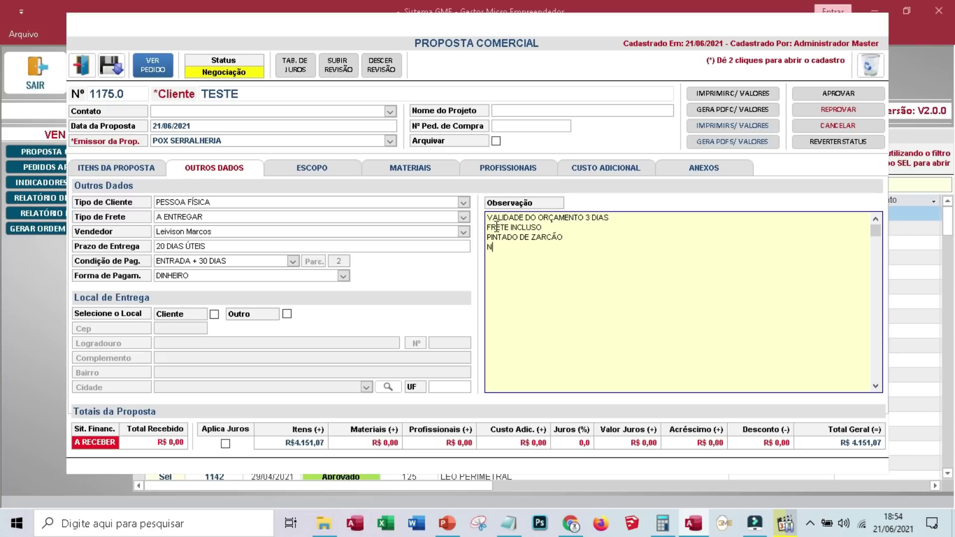
- Append "INSTALAÇÃO FEITA PELO PEDREIRO DO CLIENTE" and "FORMA DE PGTO 50% DE ENTRADA E REASTANTE NO TERMINO" as new lines of the observation
text(INSTALAÇÃO FEITA PELO)
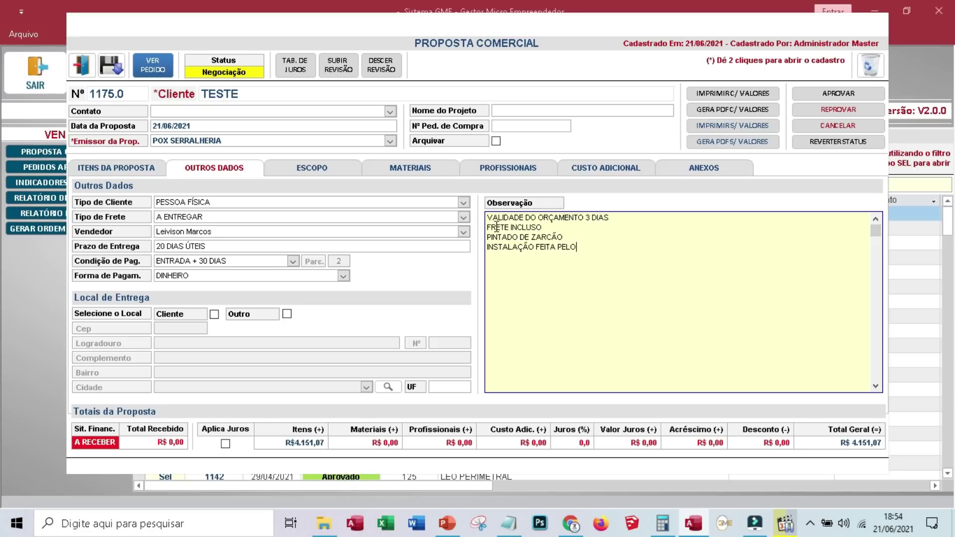
text( PEDREIRO DO CLIENTE)
text(FO)
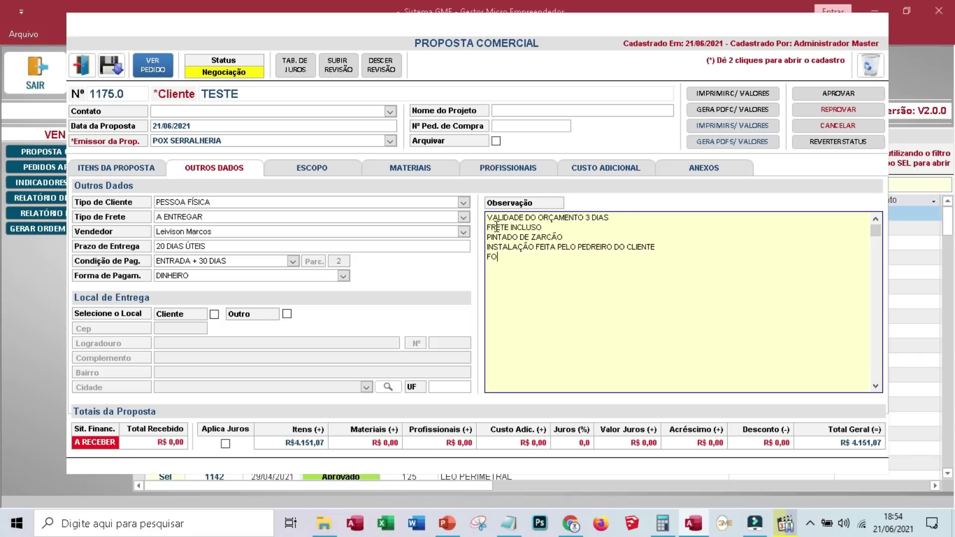
text(RMA DE PGTO 50% DE ENTRADA E REASTANTE )
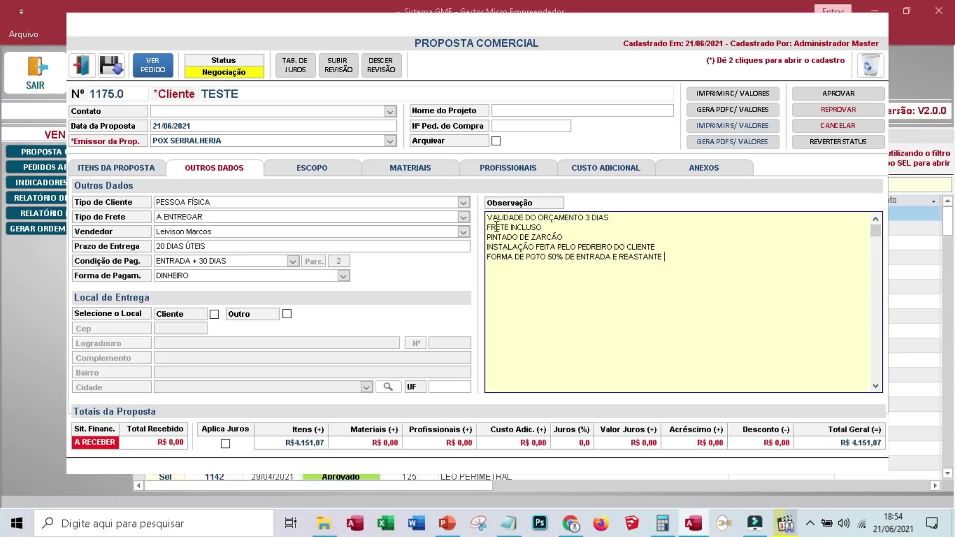
text(NO TERMINO)
click(491, 264)
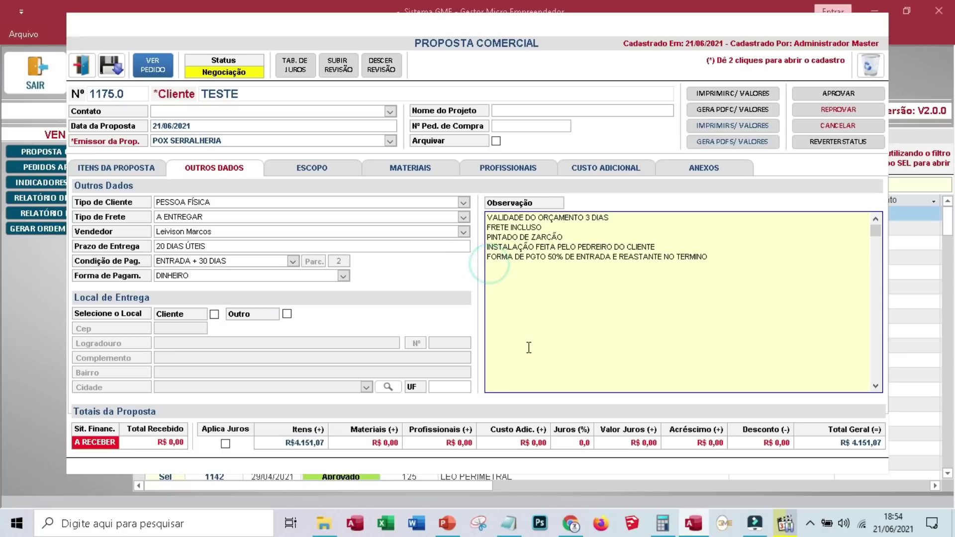
click(638, 239)
click(703, 257)
click(719, 256)
key(Return)
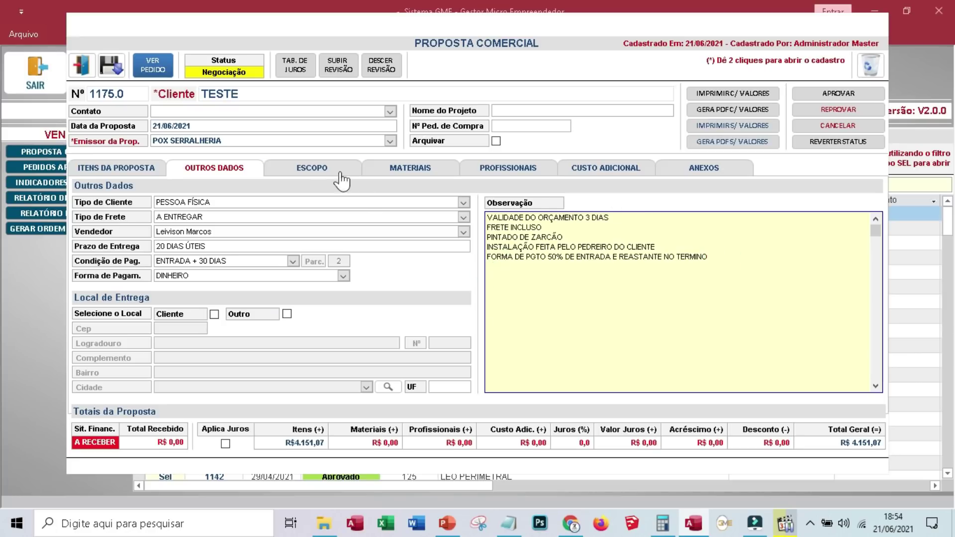
click(711, 271)
- Add a blank entry to the proposal's attachment list and delete it
click(701, 169)
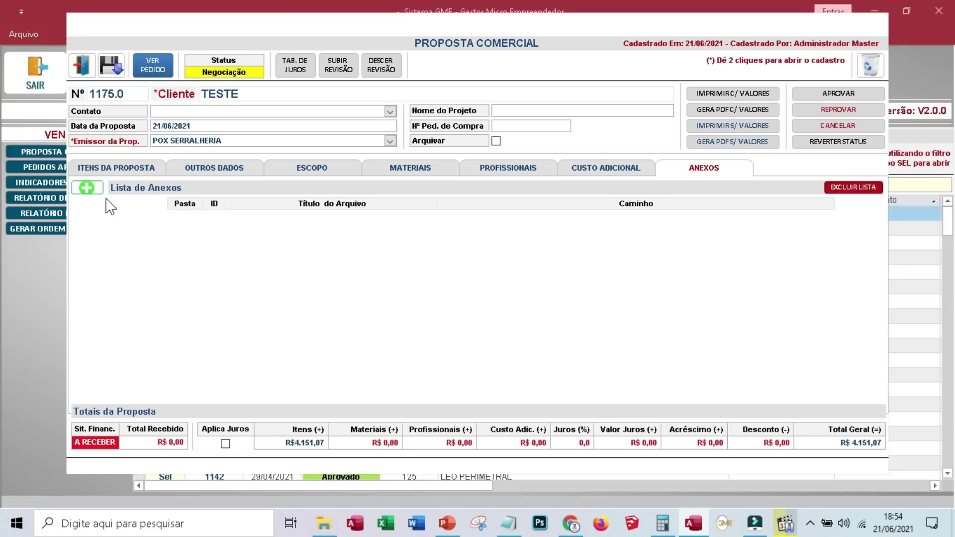
click(87, 188)
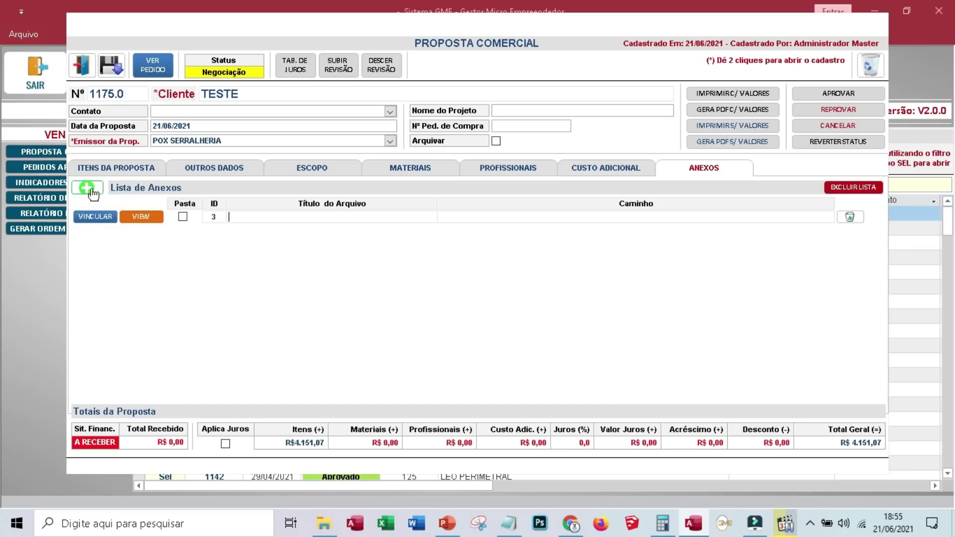
click(850, 219)
click(488, 313)
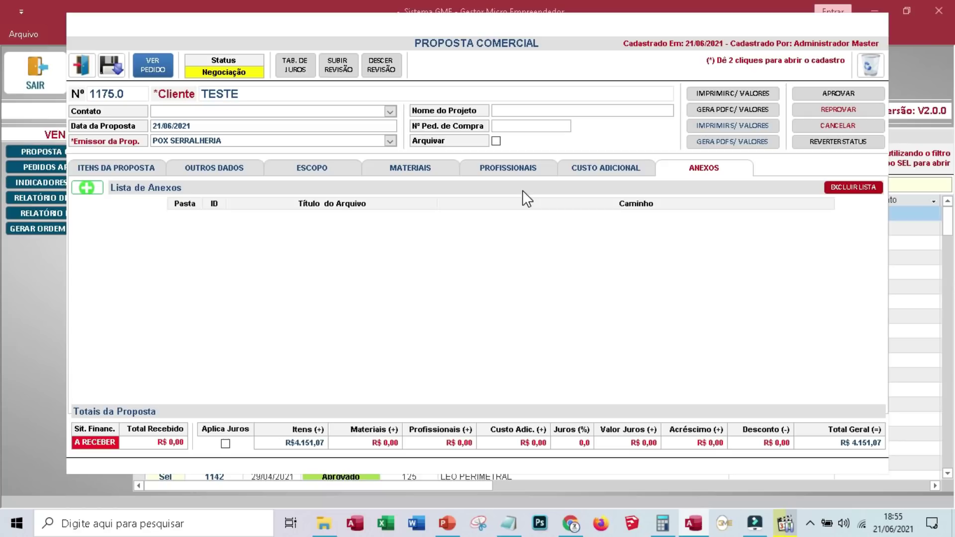
- Generate the proposal's PDF with values and open Prop_1175.0_teste.pdf from the Propostas folder
click(131, 167)
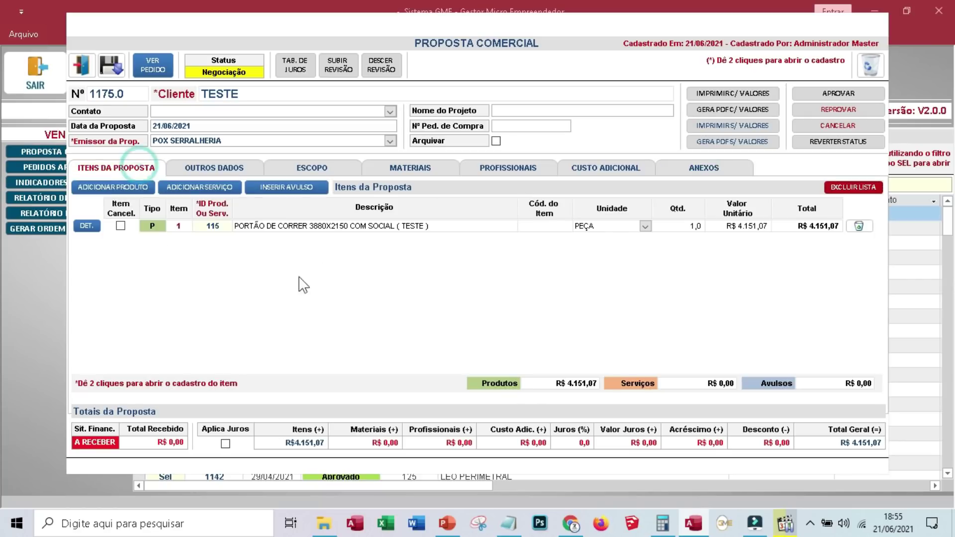
click(731, 113)
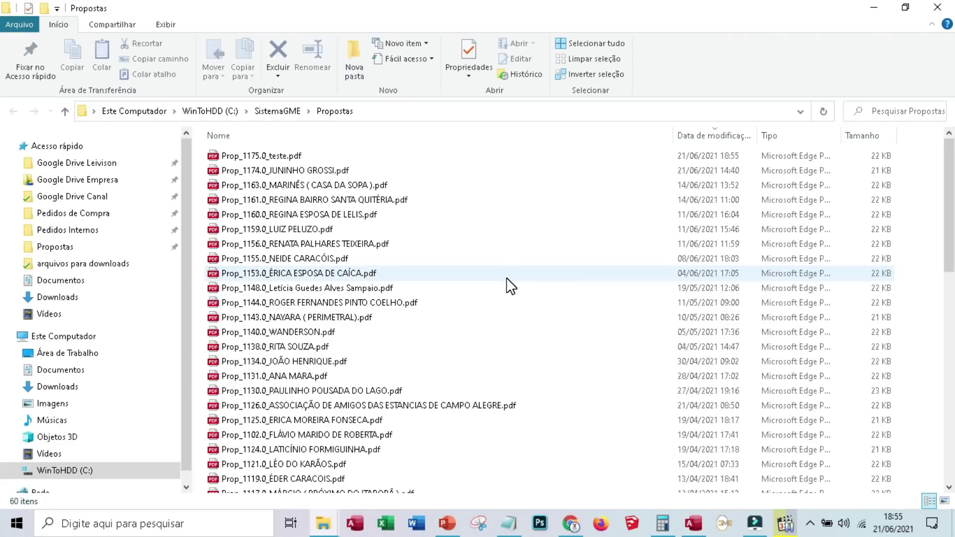
double_click(276, 160)
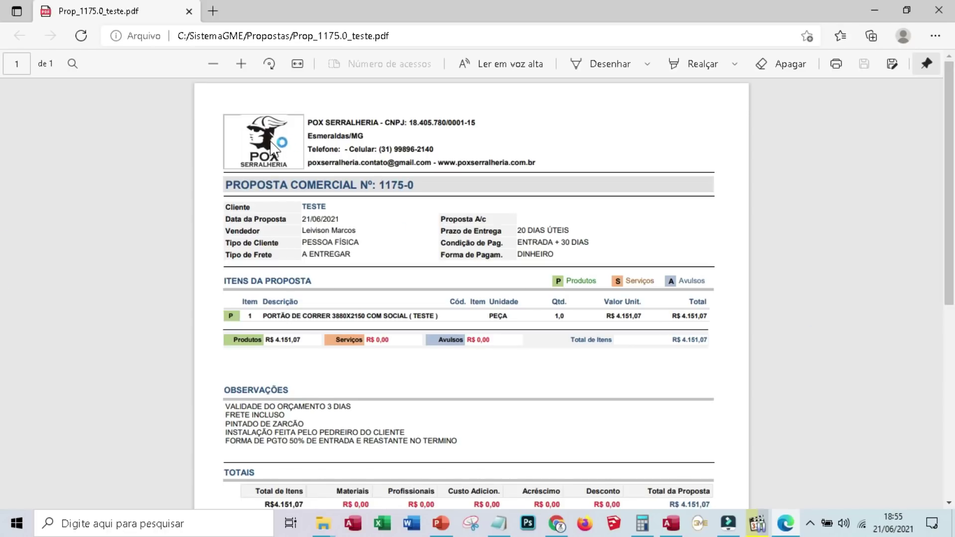
- Review the proposal PDF's header, client data, items, observations and totals, and close the document
scroll(586, 206, down, 7)
scroll(587, 205, up, 7)
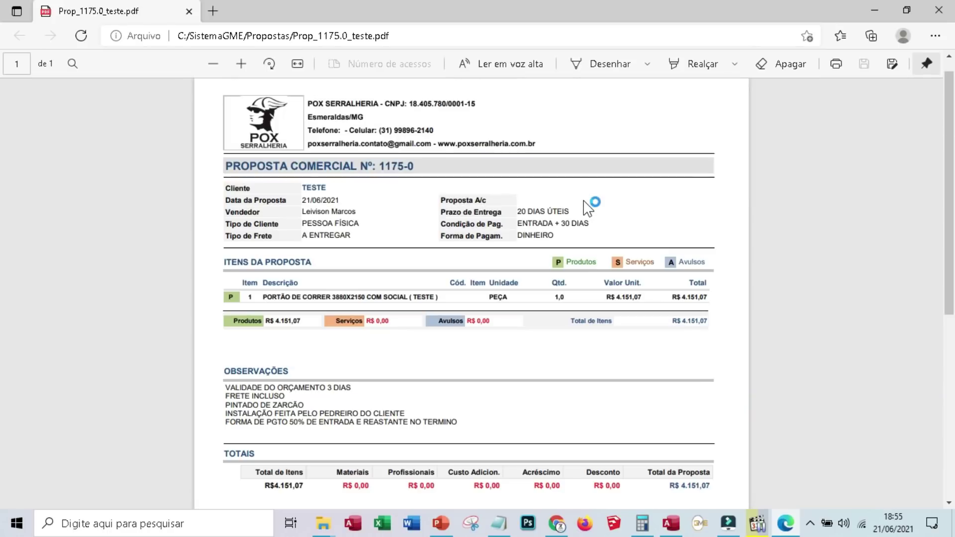
scroll(587, 205, down, 2)
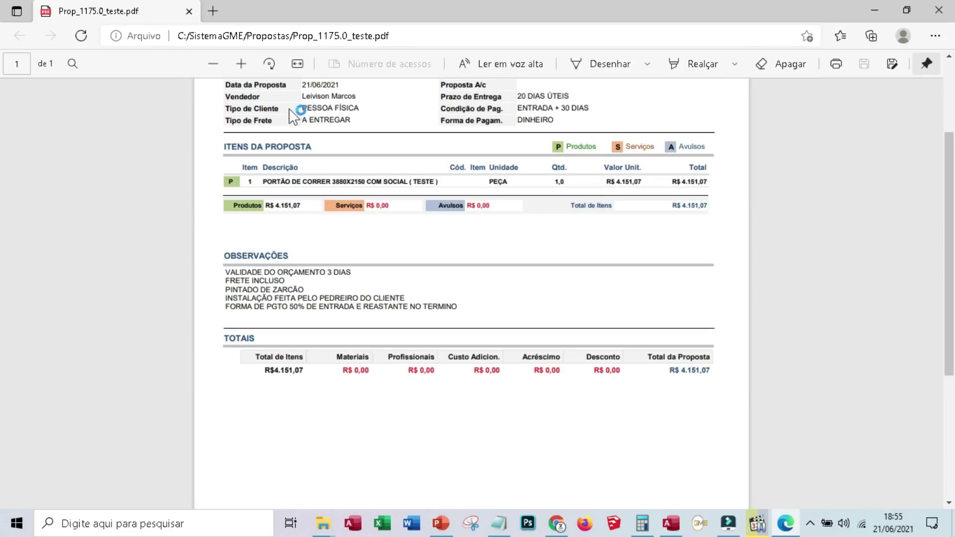
drag(951, 188, 950, 179)
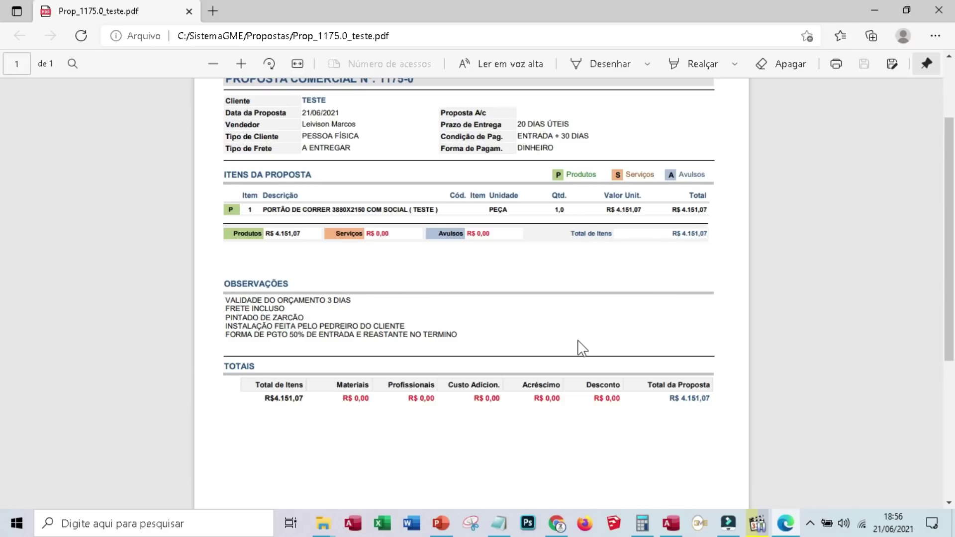
scroll(347, 443, down, 2)
scroll(349, 444, up, 5)
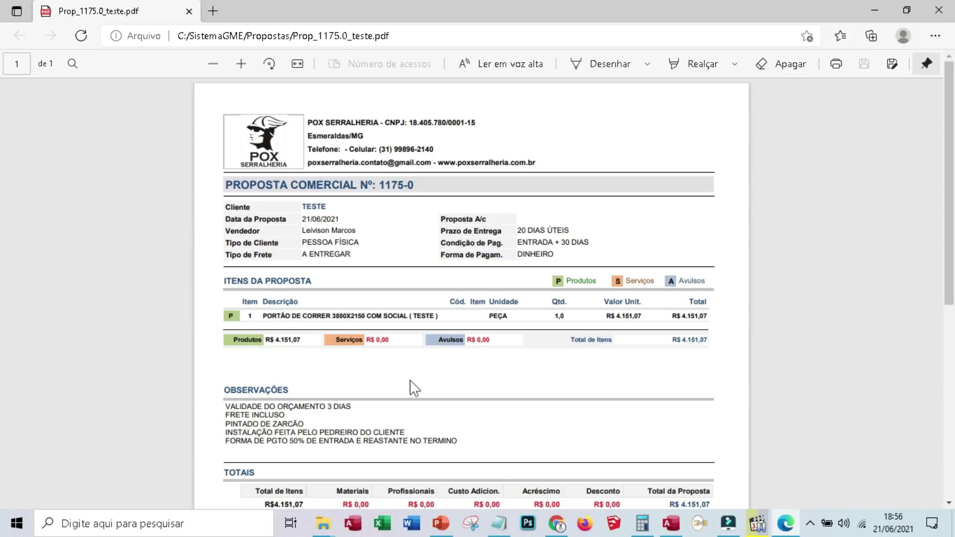
scroll(642, 286, down, 10)
scroll(642, 283, up, 10)
click(189, 11)
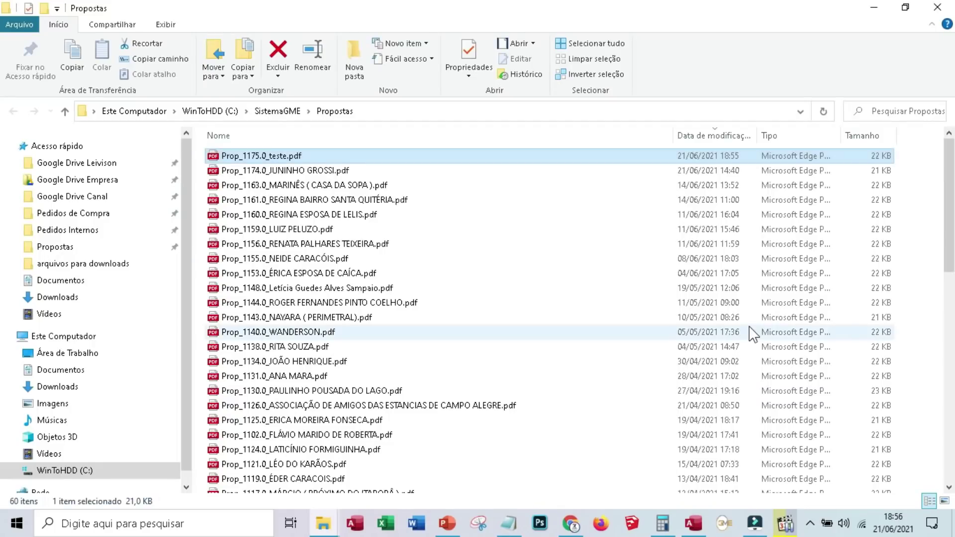
- Switch to Chrome and open the Gestor Micro Empreendedor page from the Soluções Prontas list
click(694, 524)
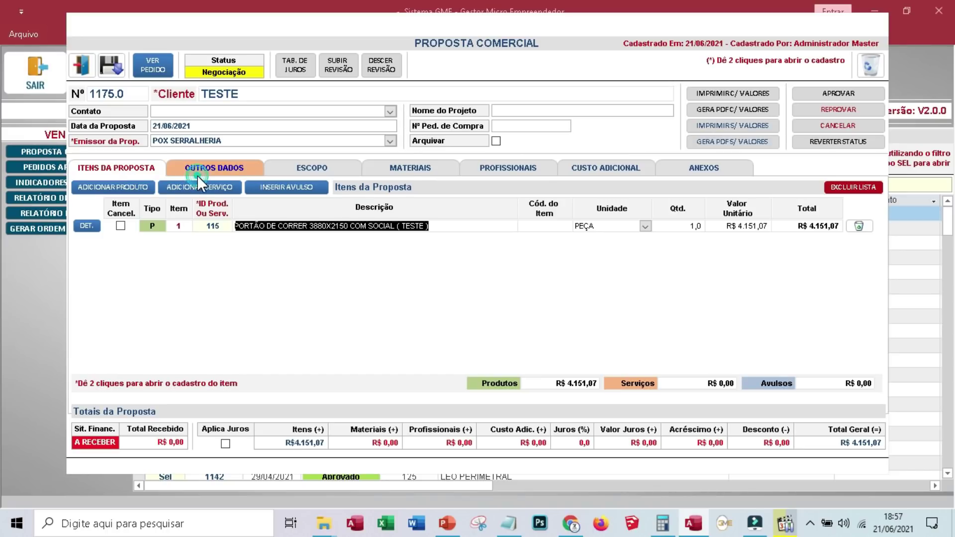
click(570, 527)
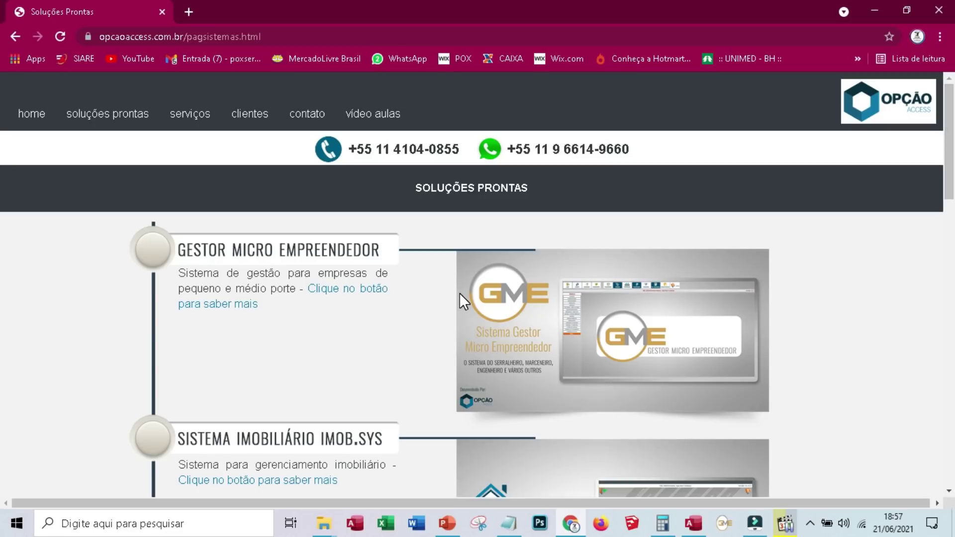
click(206, 250)
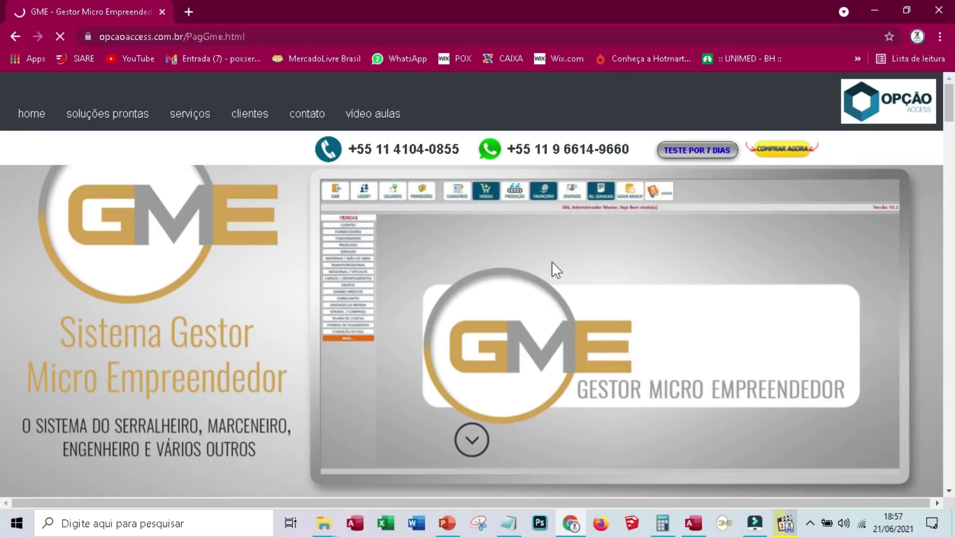
- Examine the GME page's feature sections, version prices, installment options, support and delivery terms
scroll(551, 261, down, 10)
scroll(507, 294, down, 5)
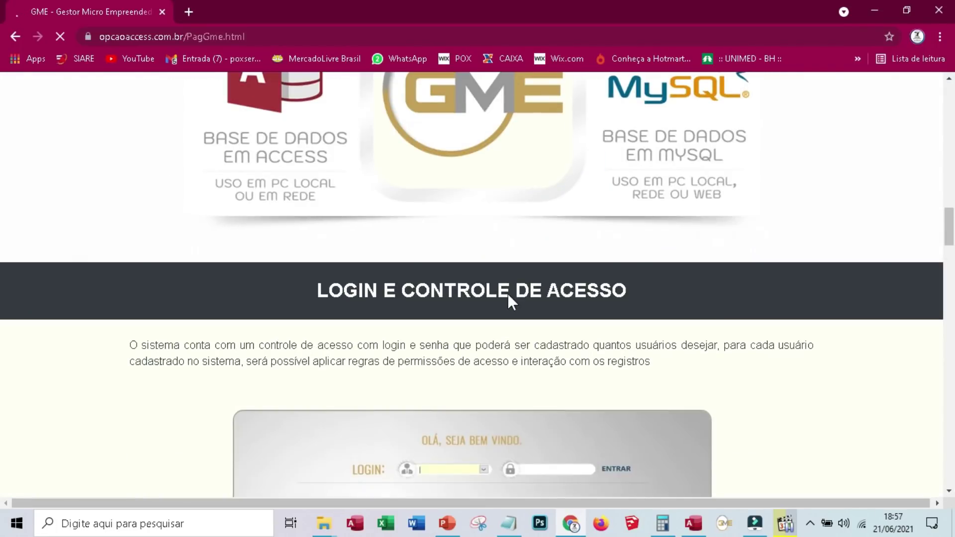
scroll(507, 294, down, 2)
scroll(5, 243, down, 6)
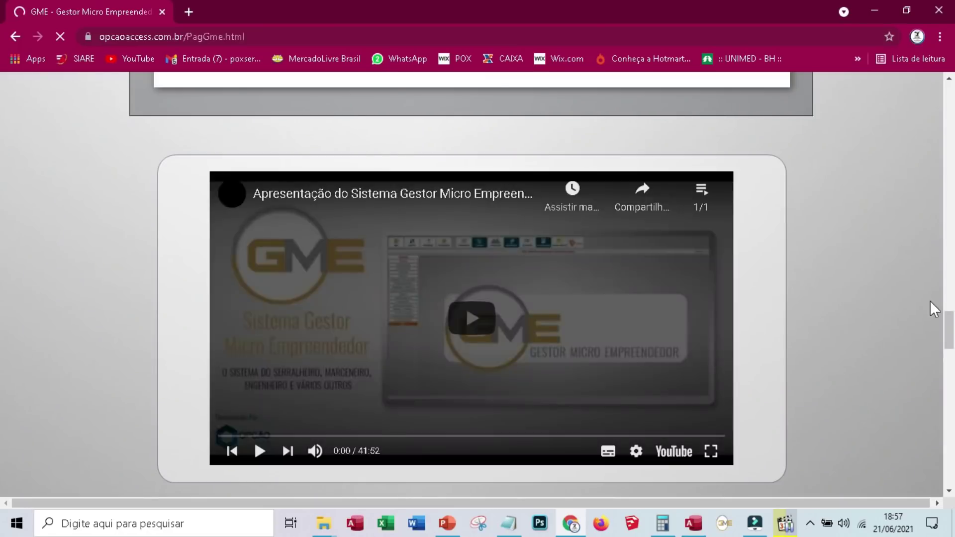
scroll(592, 324, down, 12)
scroll(593, 326, up, 4)
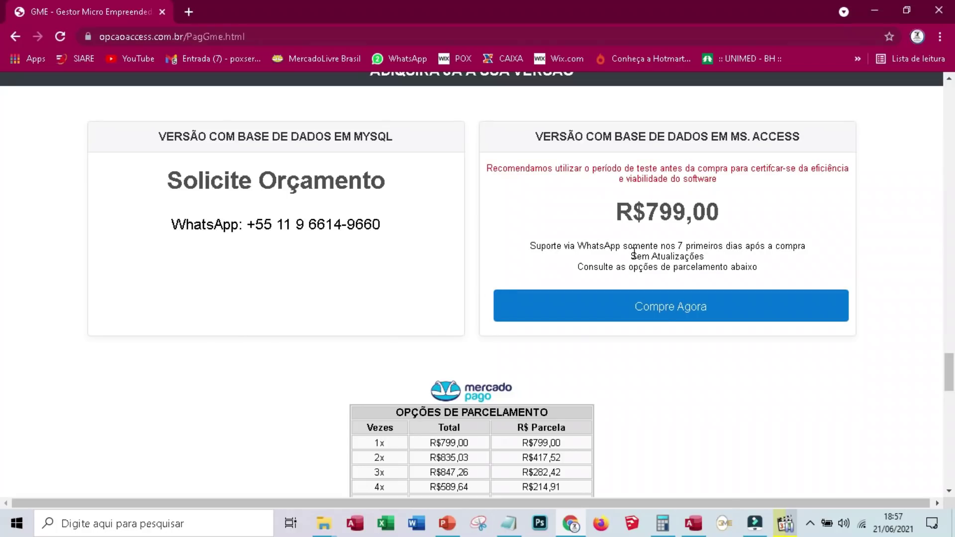
scroll(633, 251, down, 2)
scroll(774, 348, down, 6)
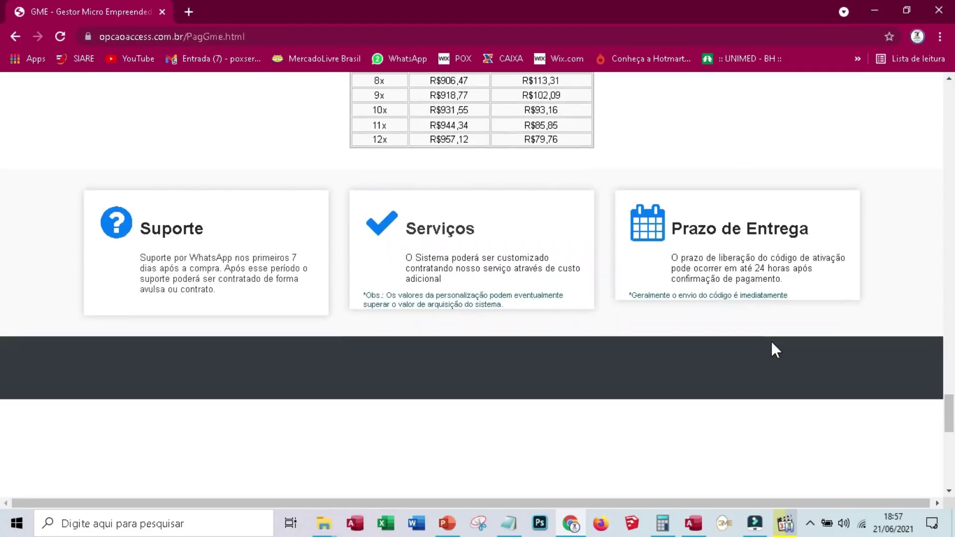
scroll(772, 343, up, 4)
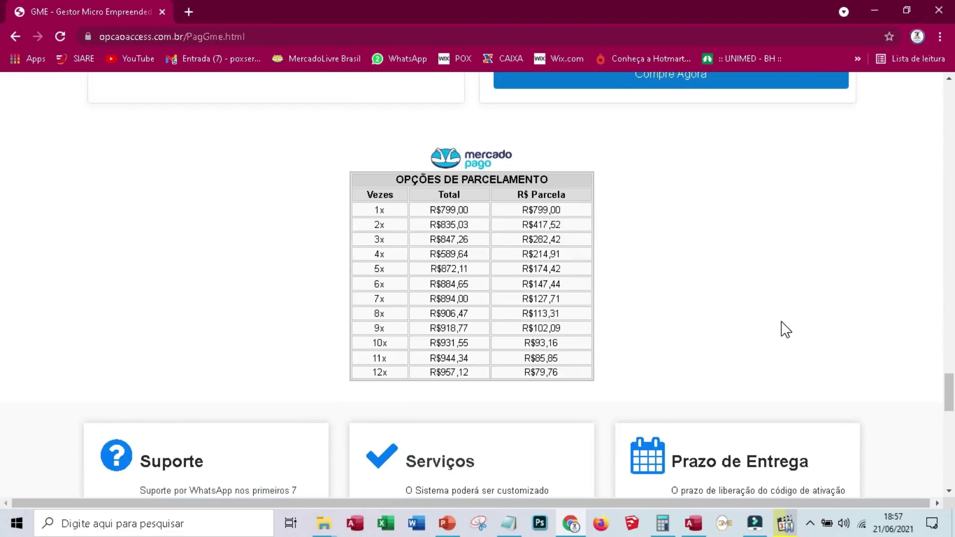
scroll(784, 329, up, 2)
scroll(785, 329, up, 2)
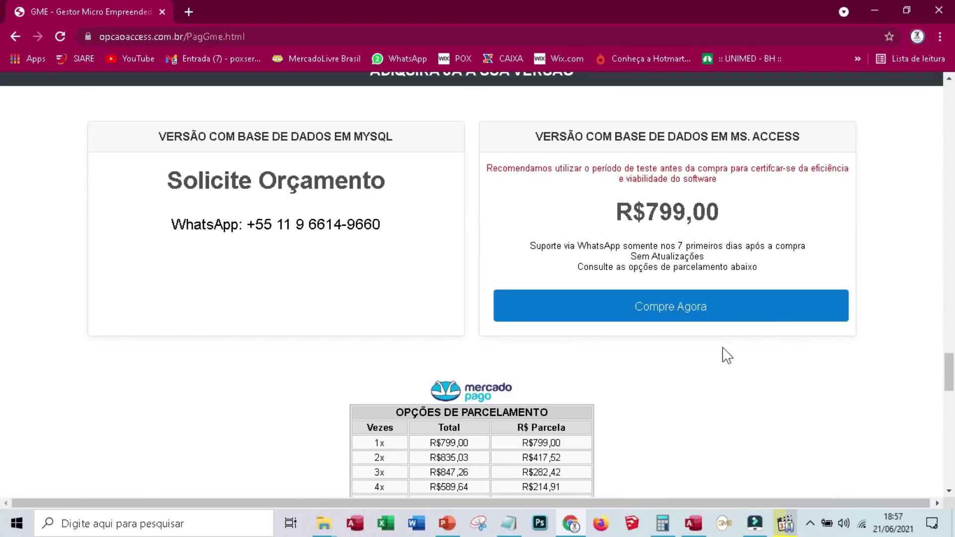
- Open the purchase checkout for the GME version with the MS Access database
mouse_move(950, 373)
mouse_down()
mouse_move(950, 409)
mouse_move(950, 345)
mouse_move(951, 365)
mouse_up()
scroll(4, 367, down, 1)
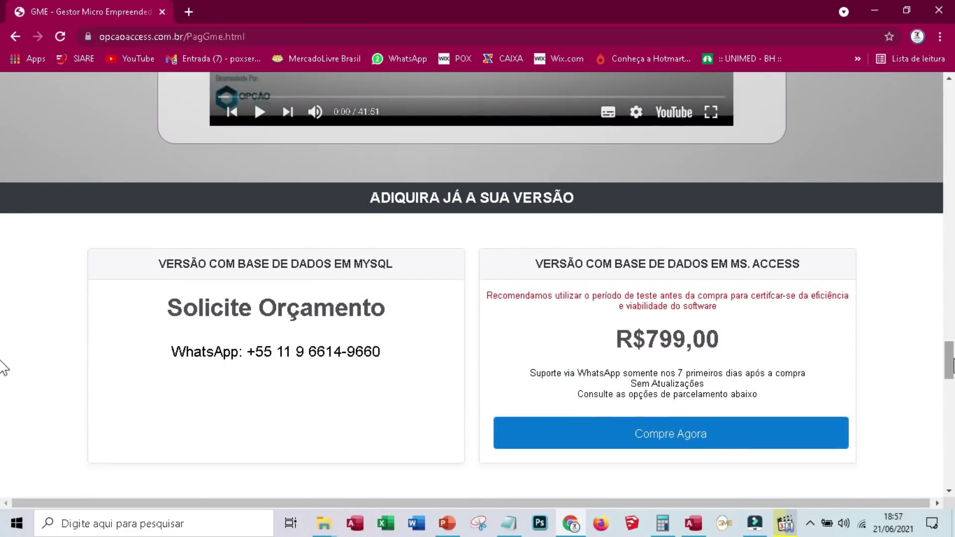
scroll(535, 352, down, 2)
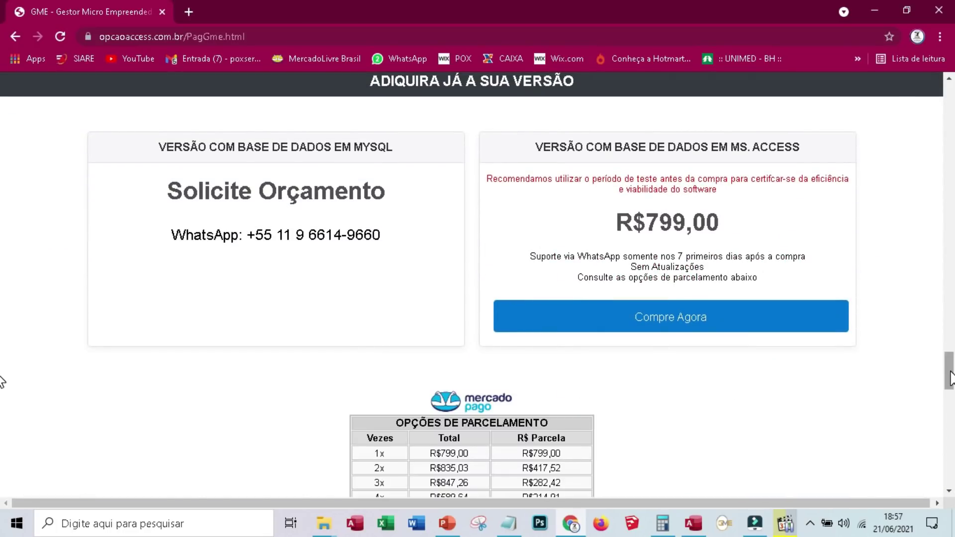
click(677, 322)
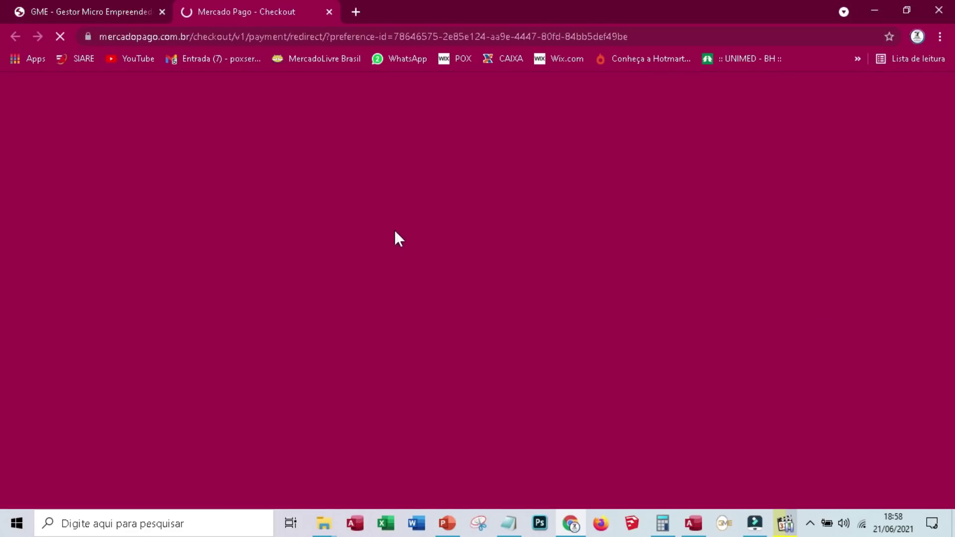